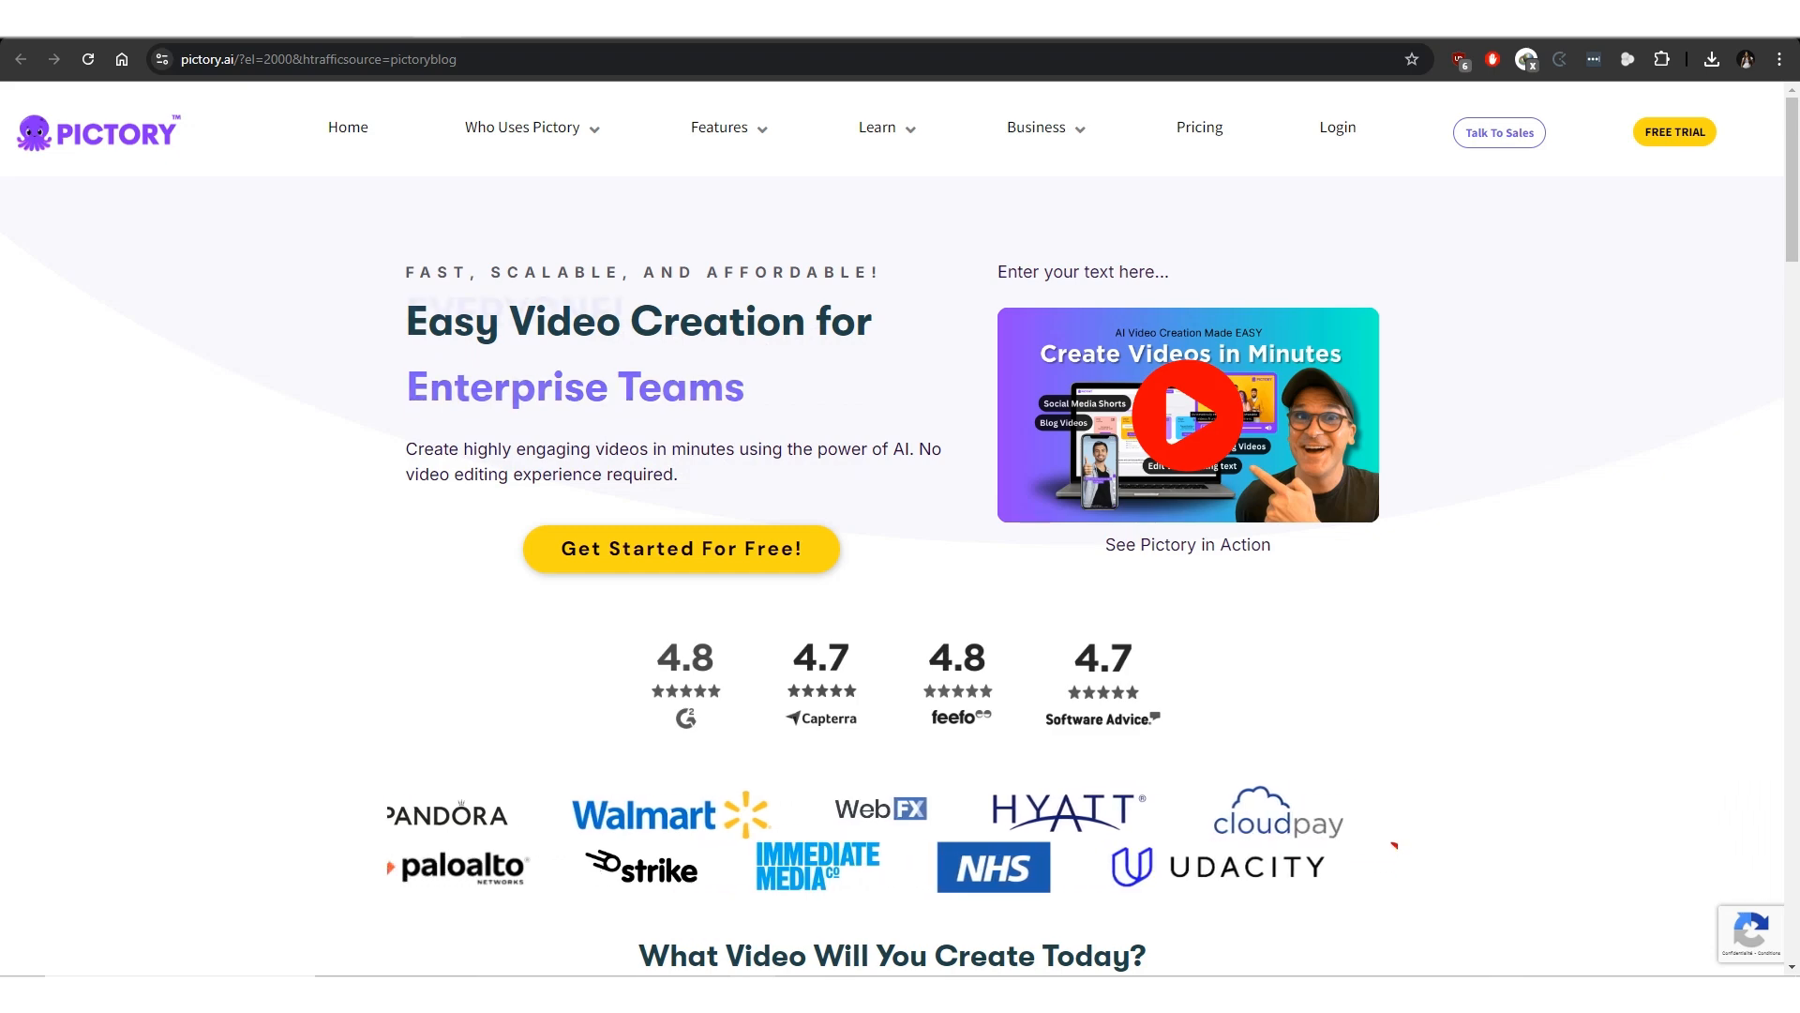
- Get started with Pictory for free, answer the questionnaire with personal use, and begin a Script to Video project
mouse_move(729, 128)
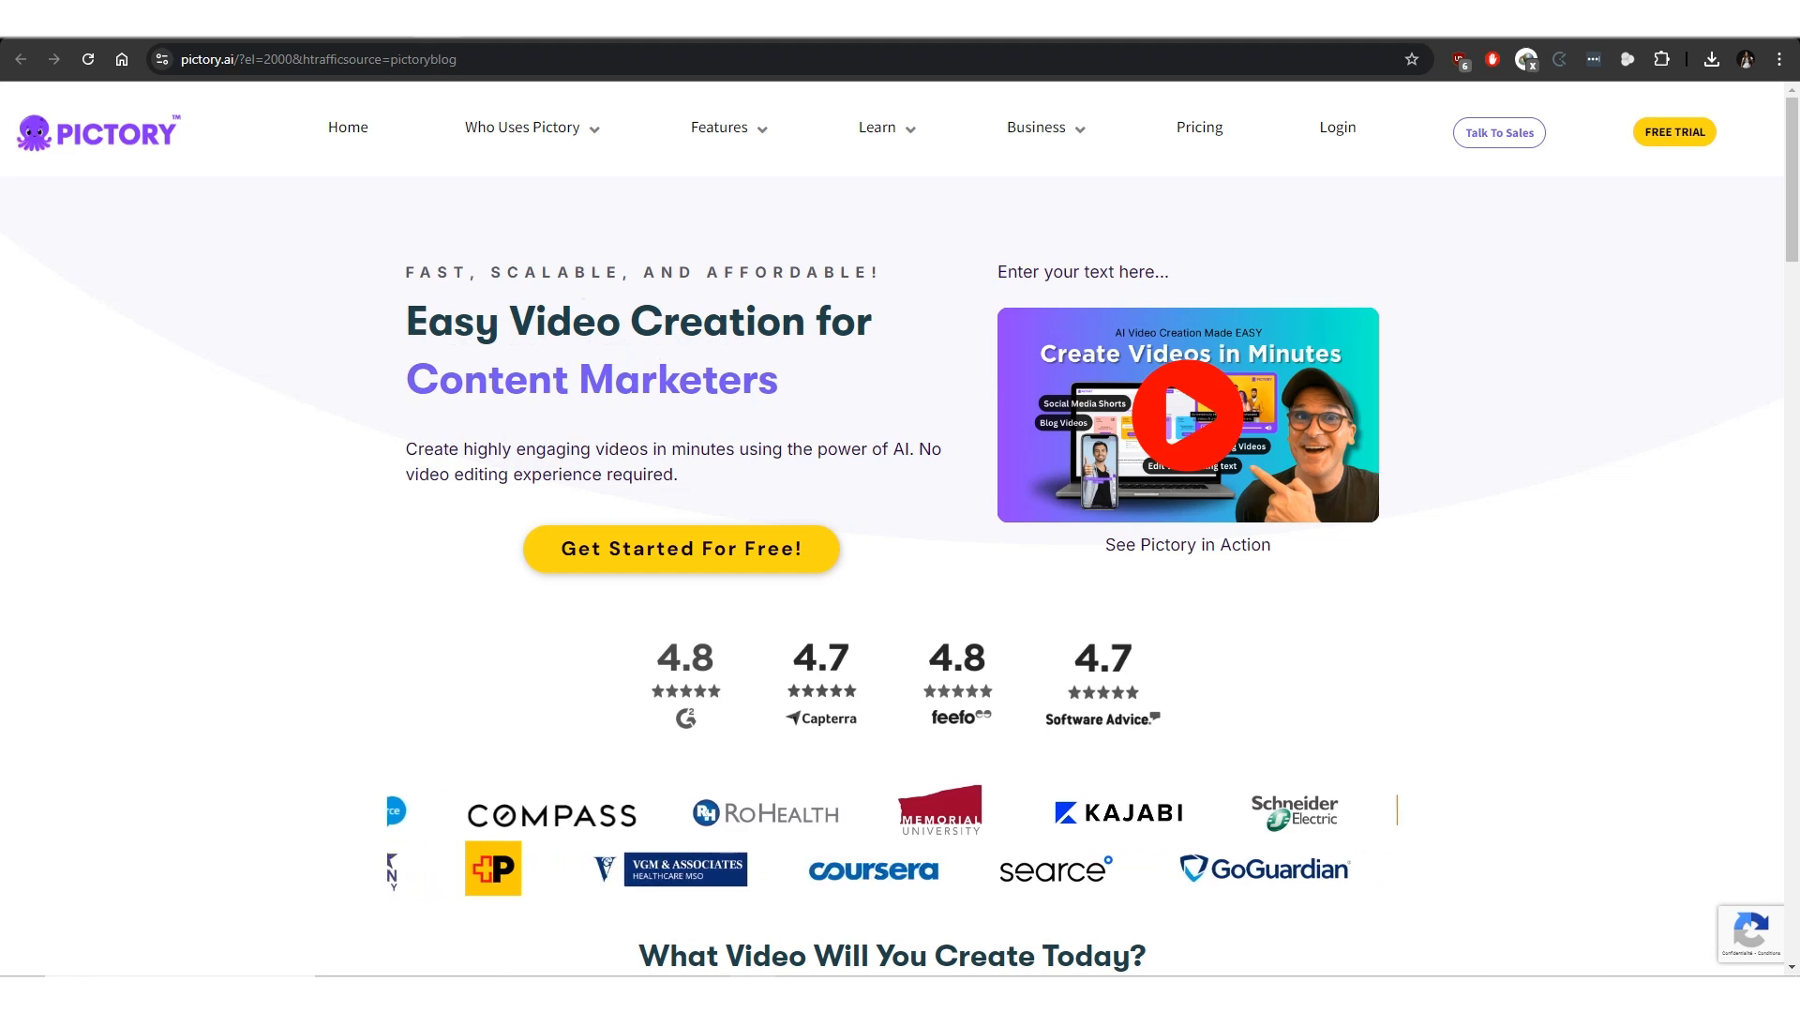
left_click(682, 548)
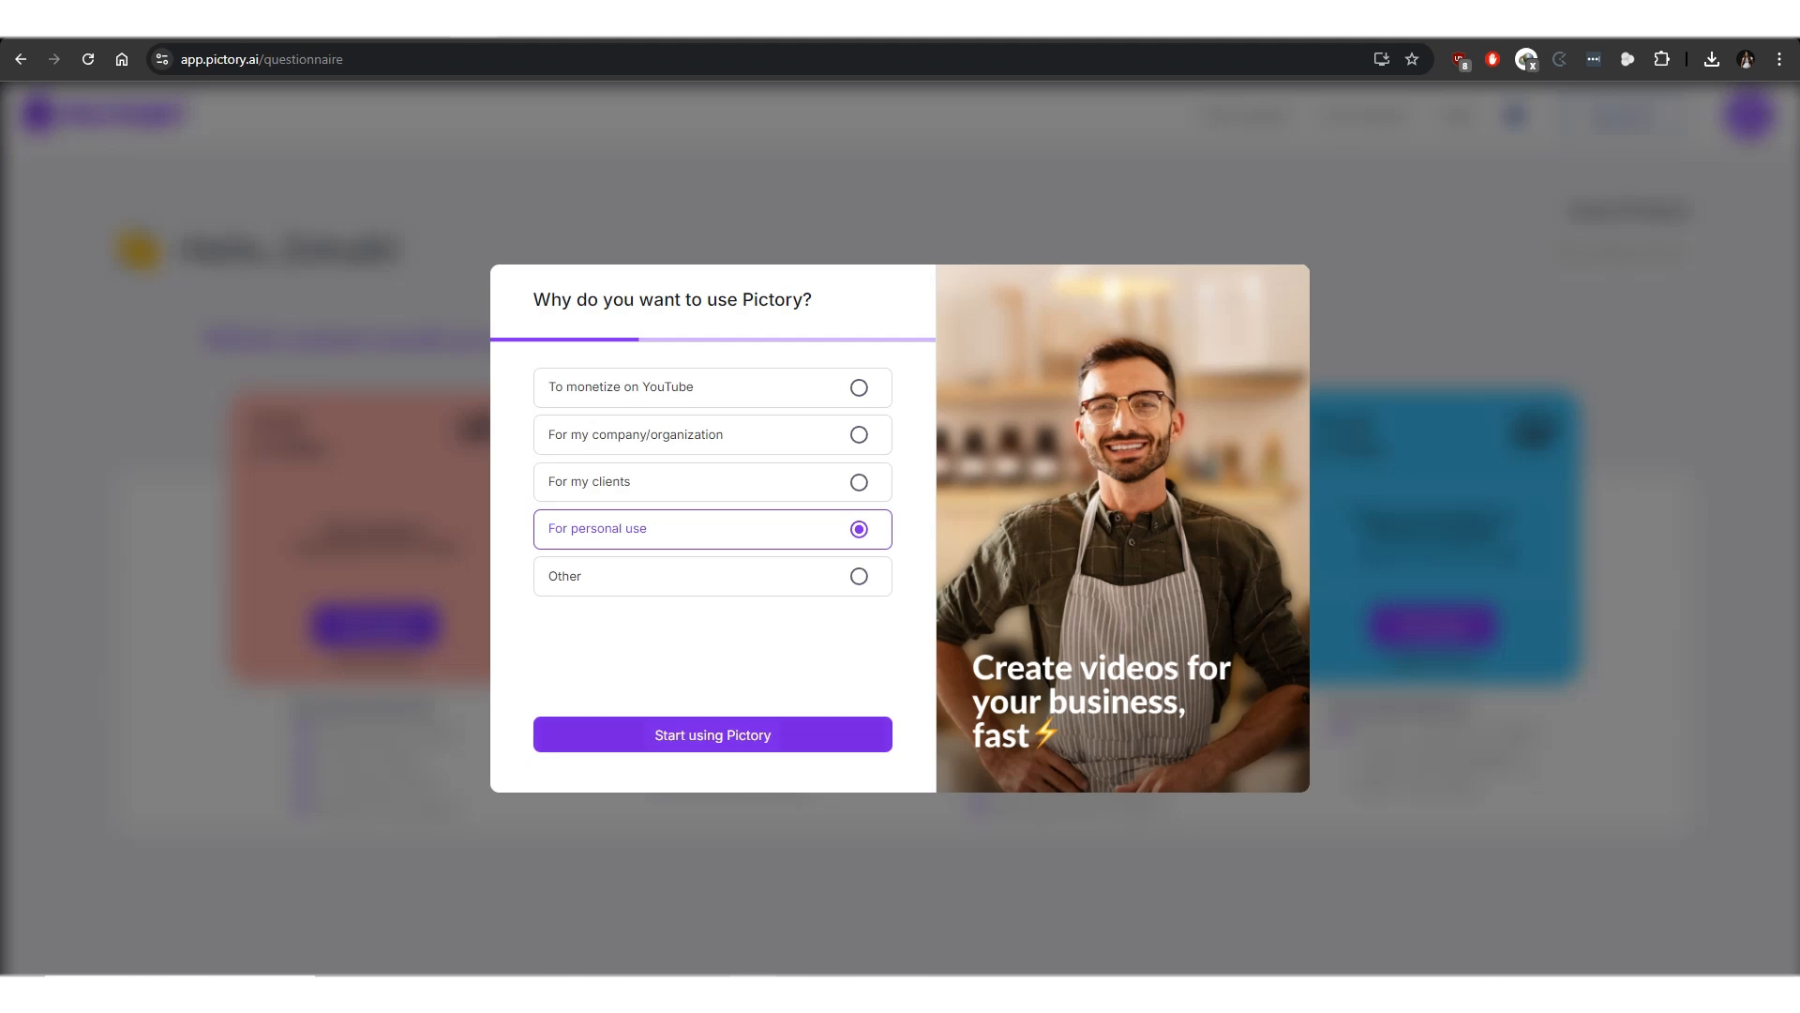
left_click(712, 735)
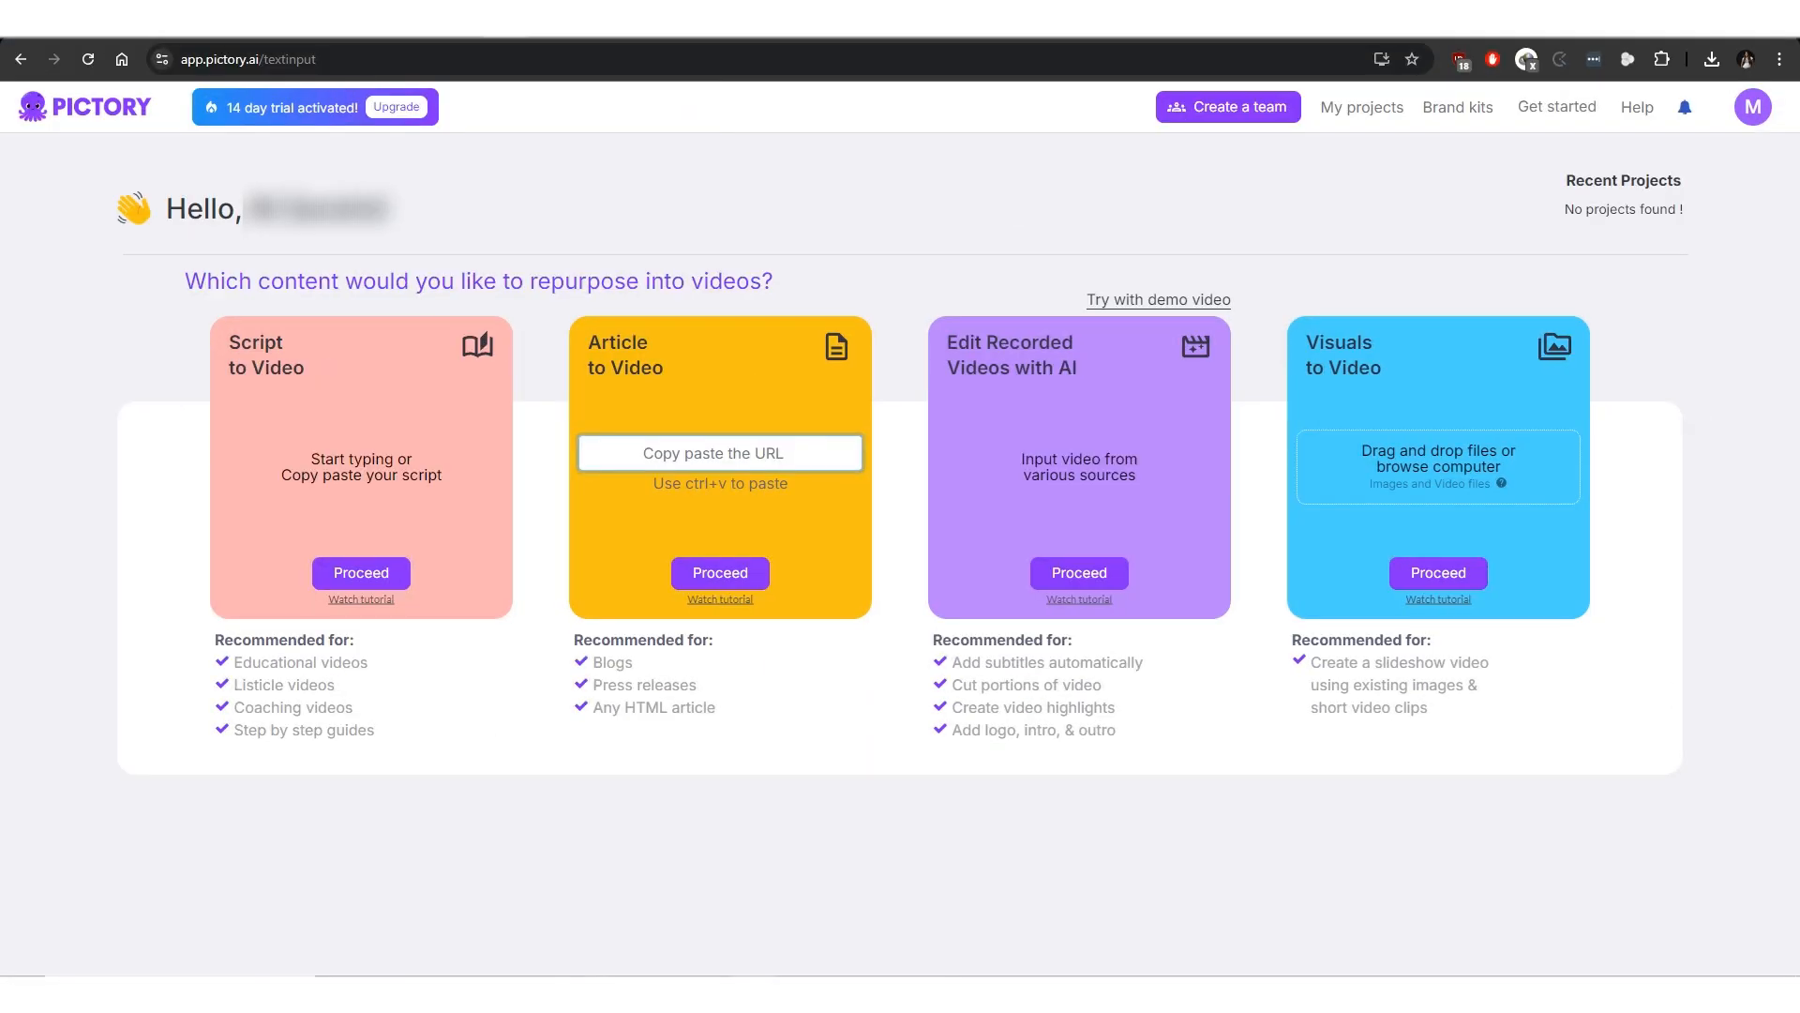
left_click(863, 21)
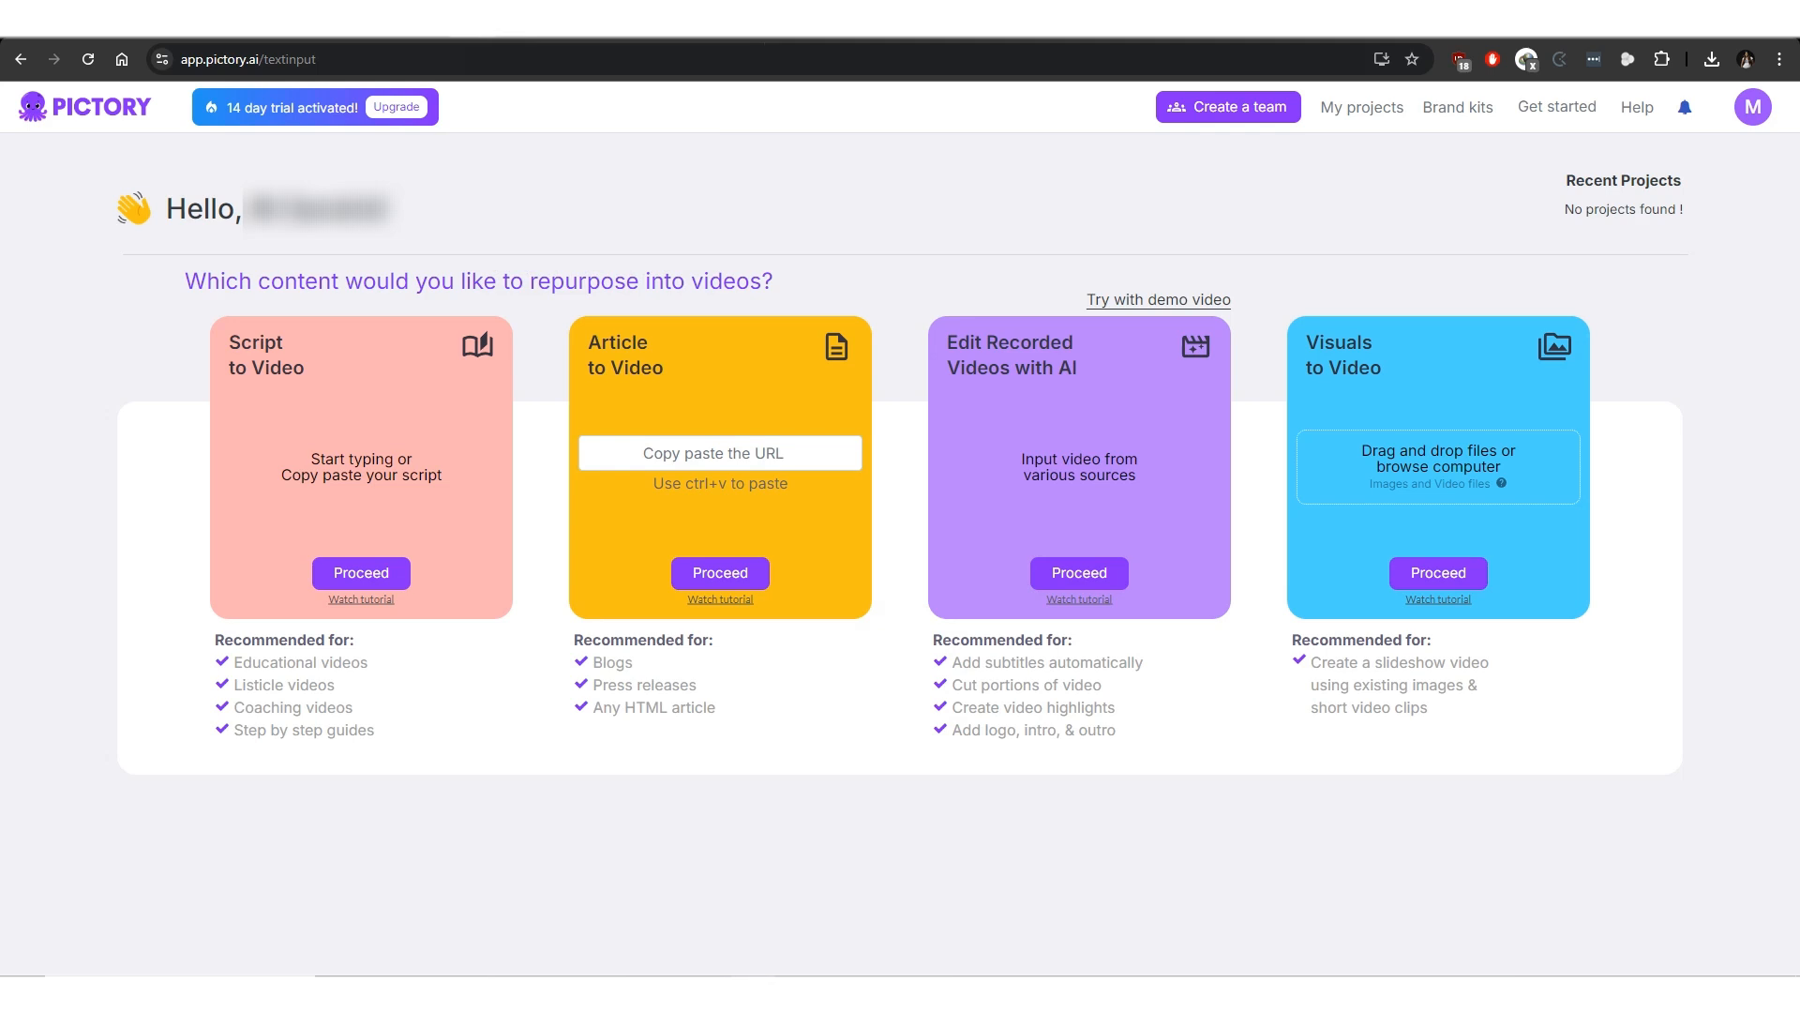
left_click(361, 572)
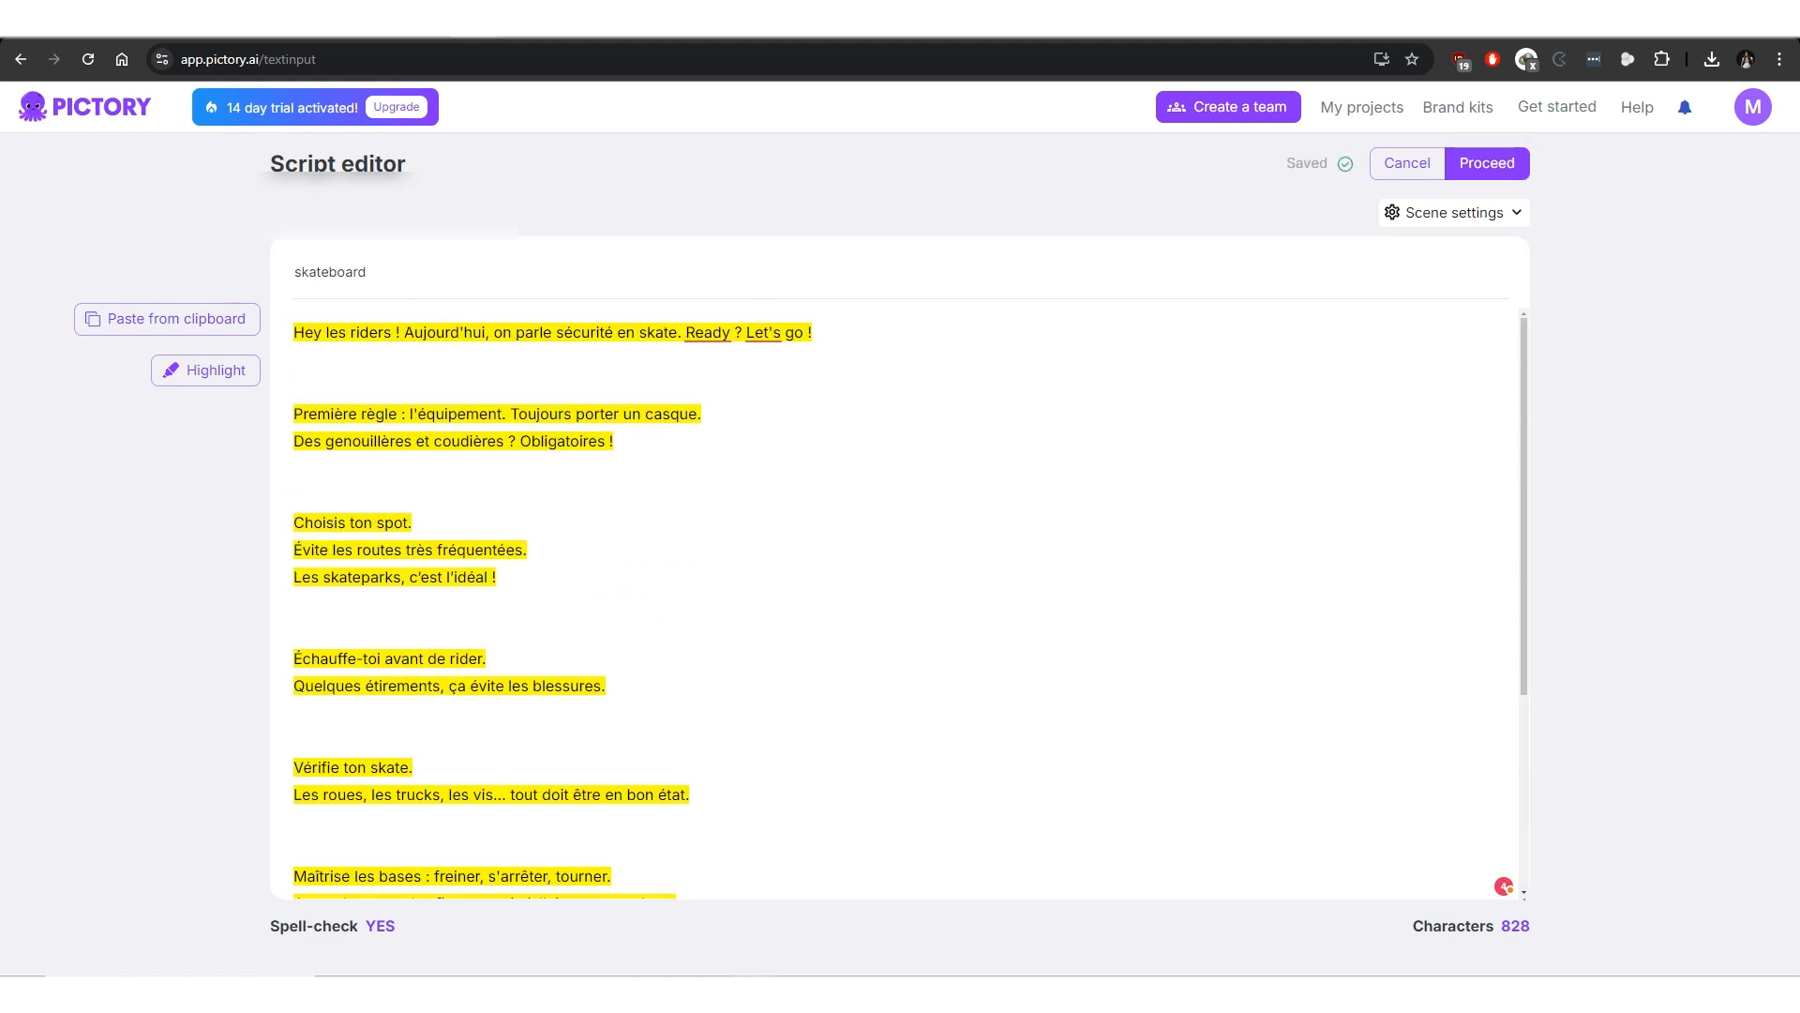
- Read through the French skateboard safety script titled "skateboard" and proceed to its storyboard
scroll(895, 600, "down", 3)
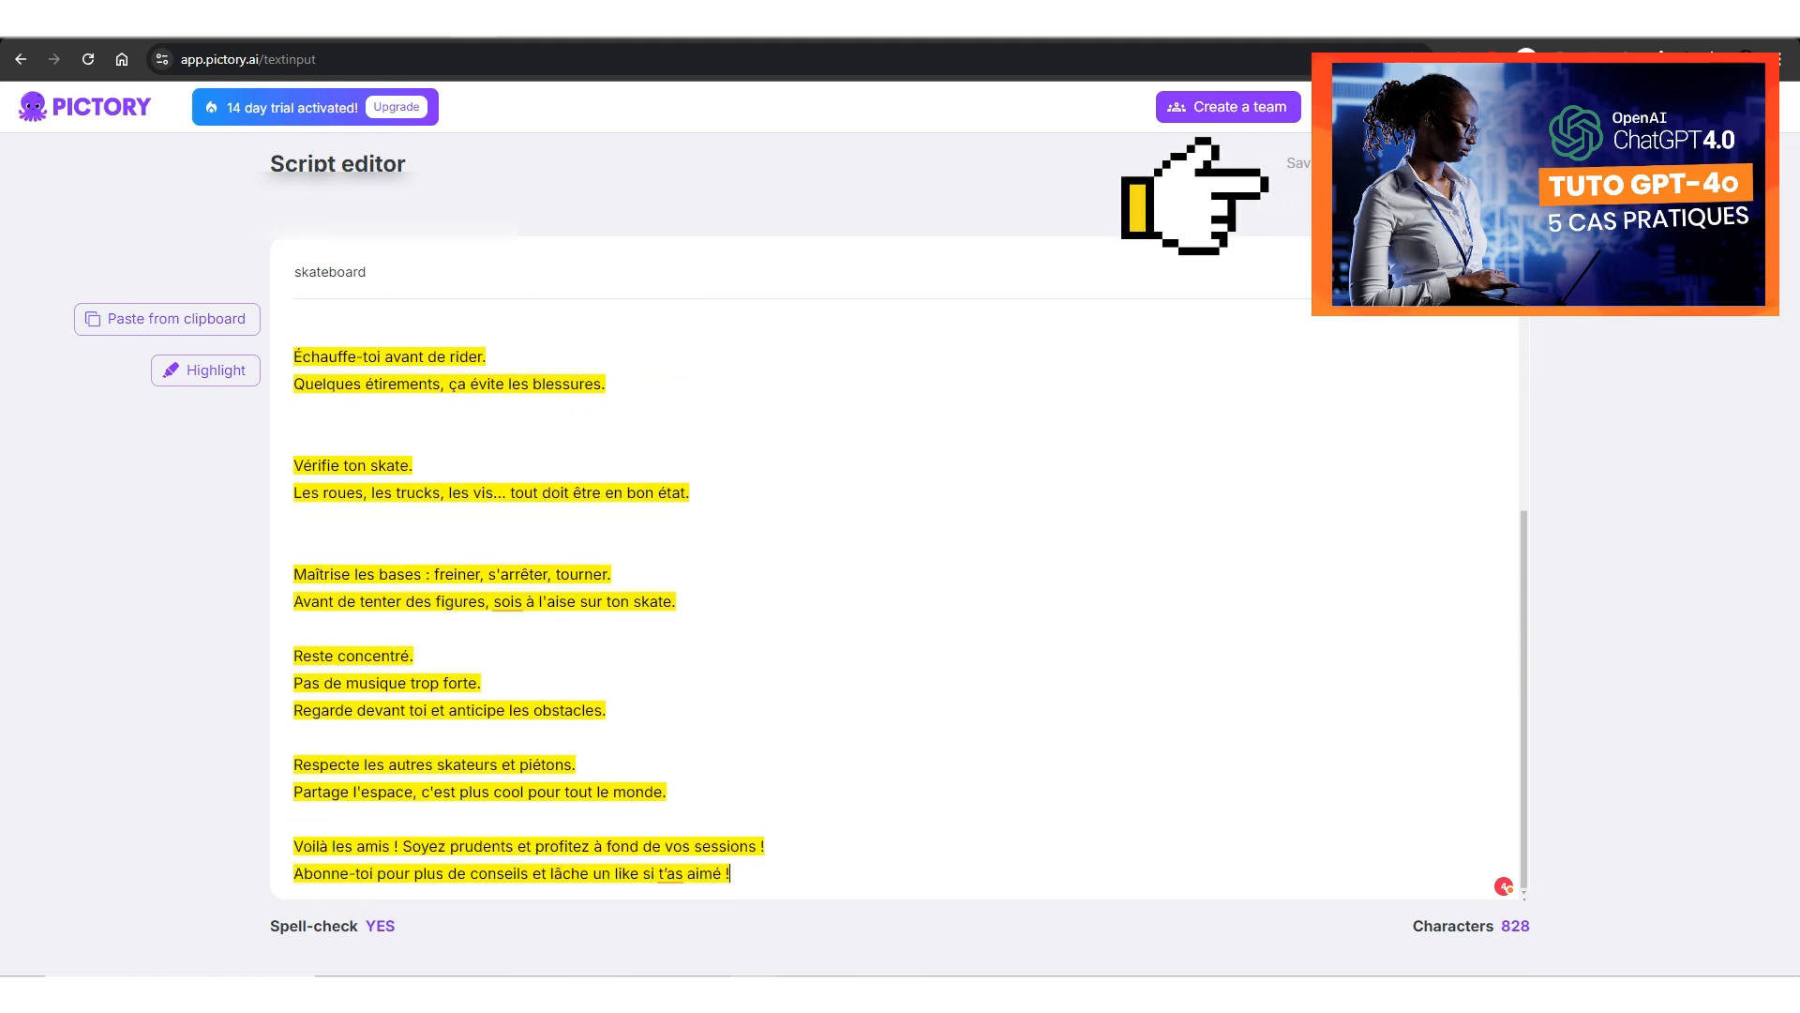
scroll(896, 600, "up", 3)
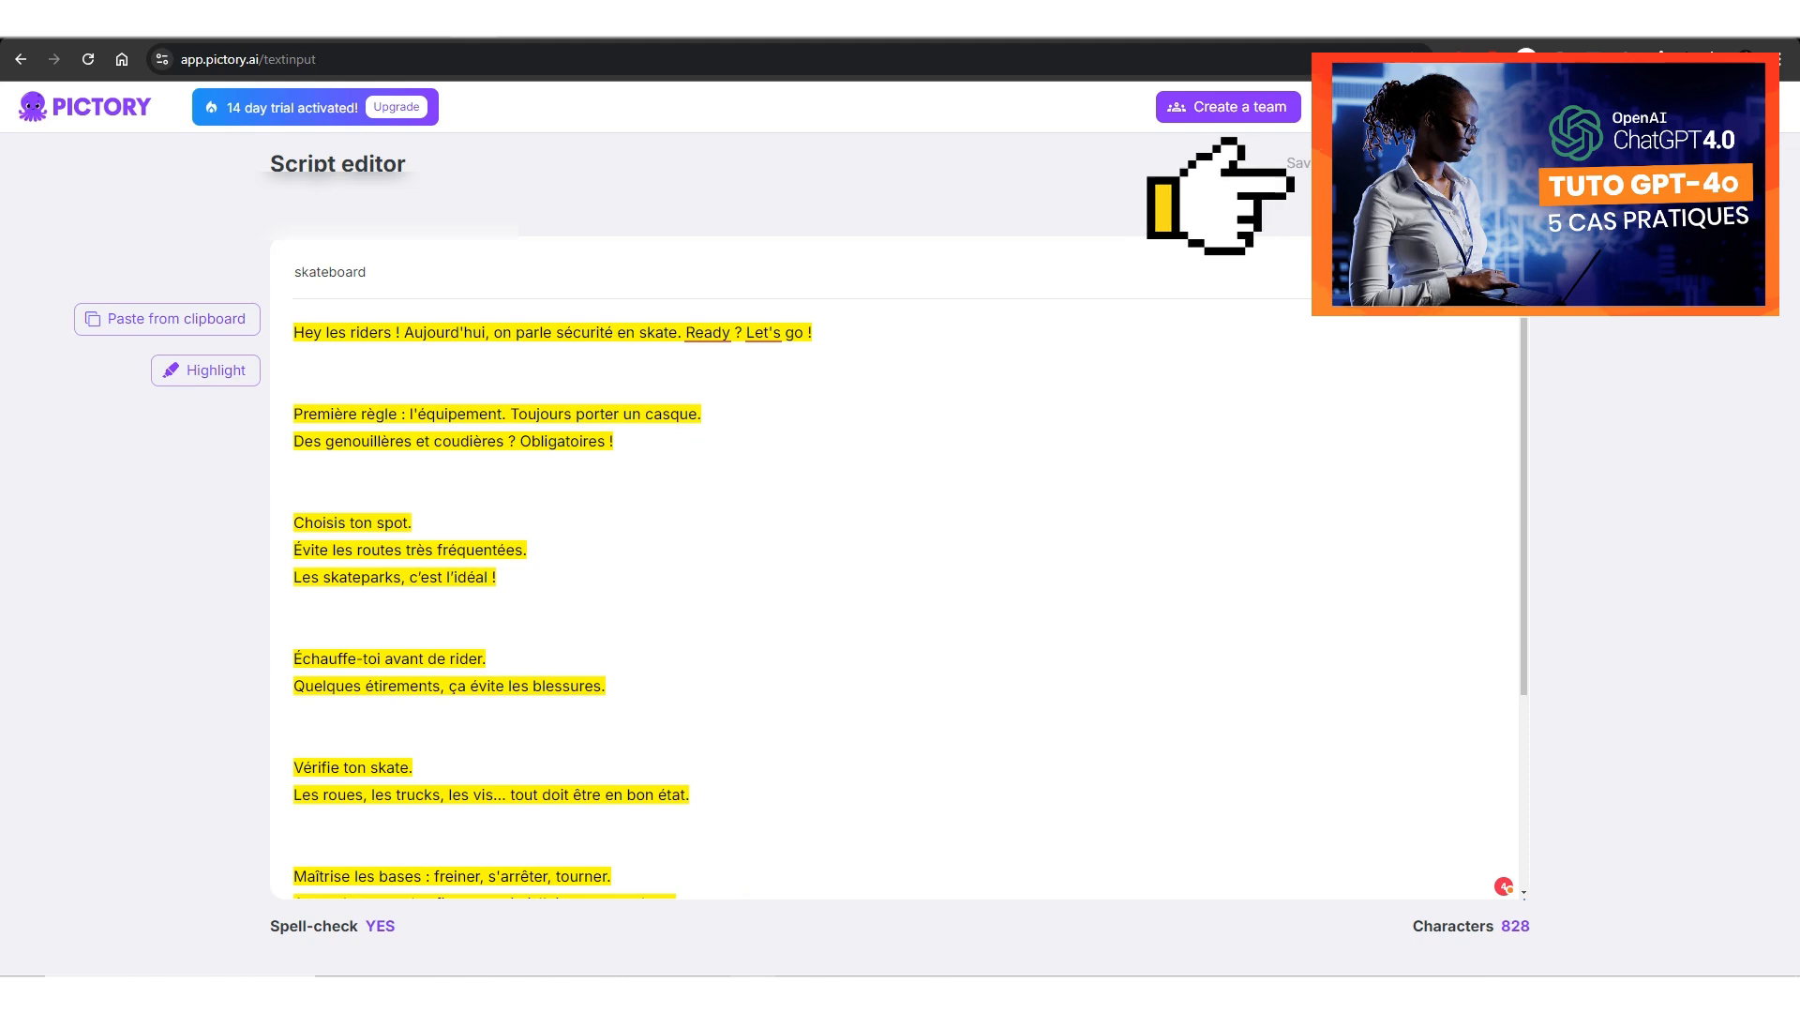
scroll(896, 600, "down", 3)
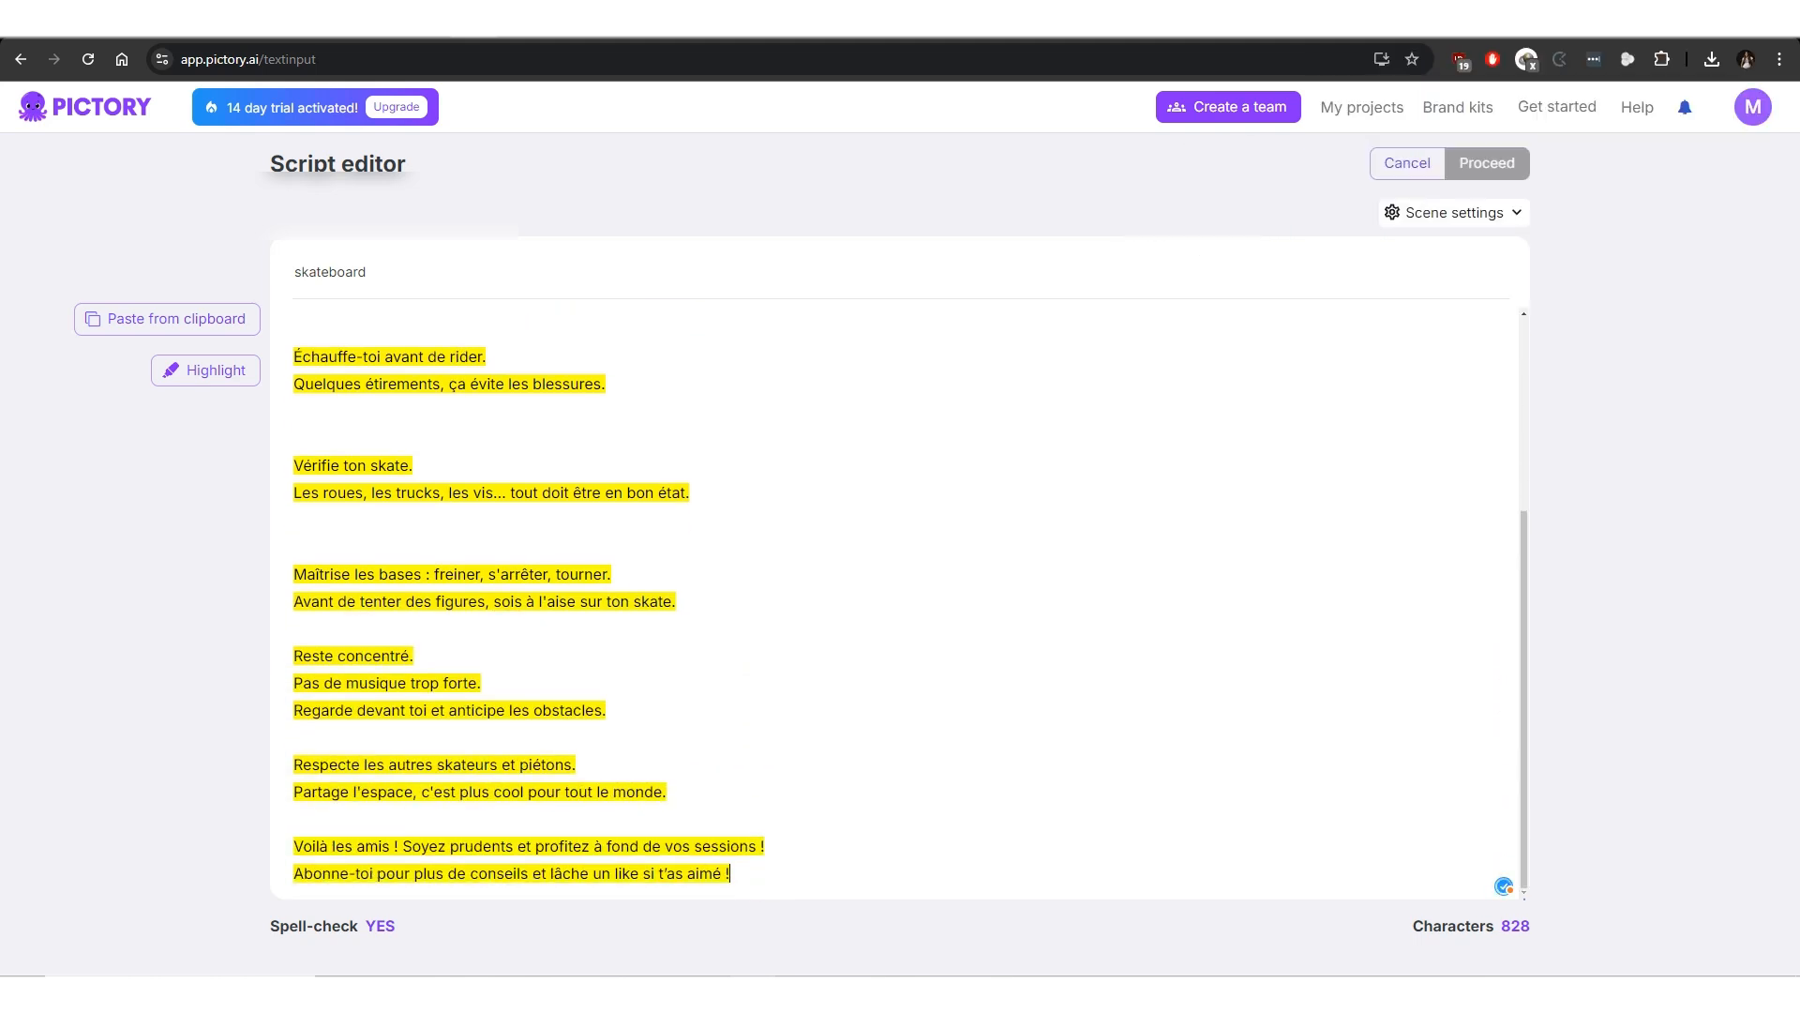
scroll(895, 600, "up", 3)
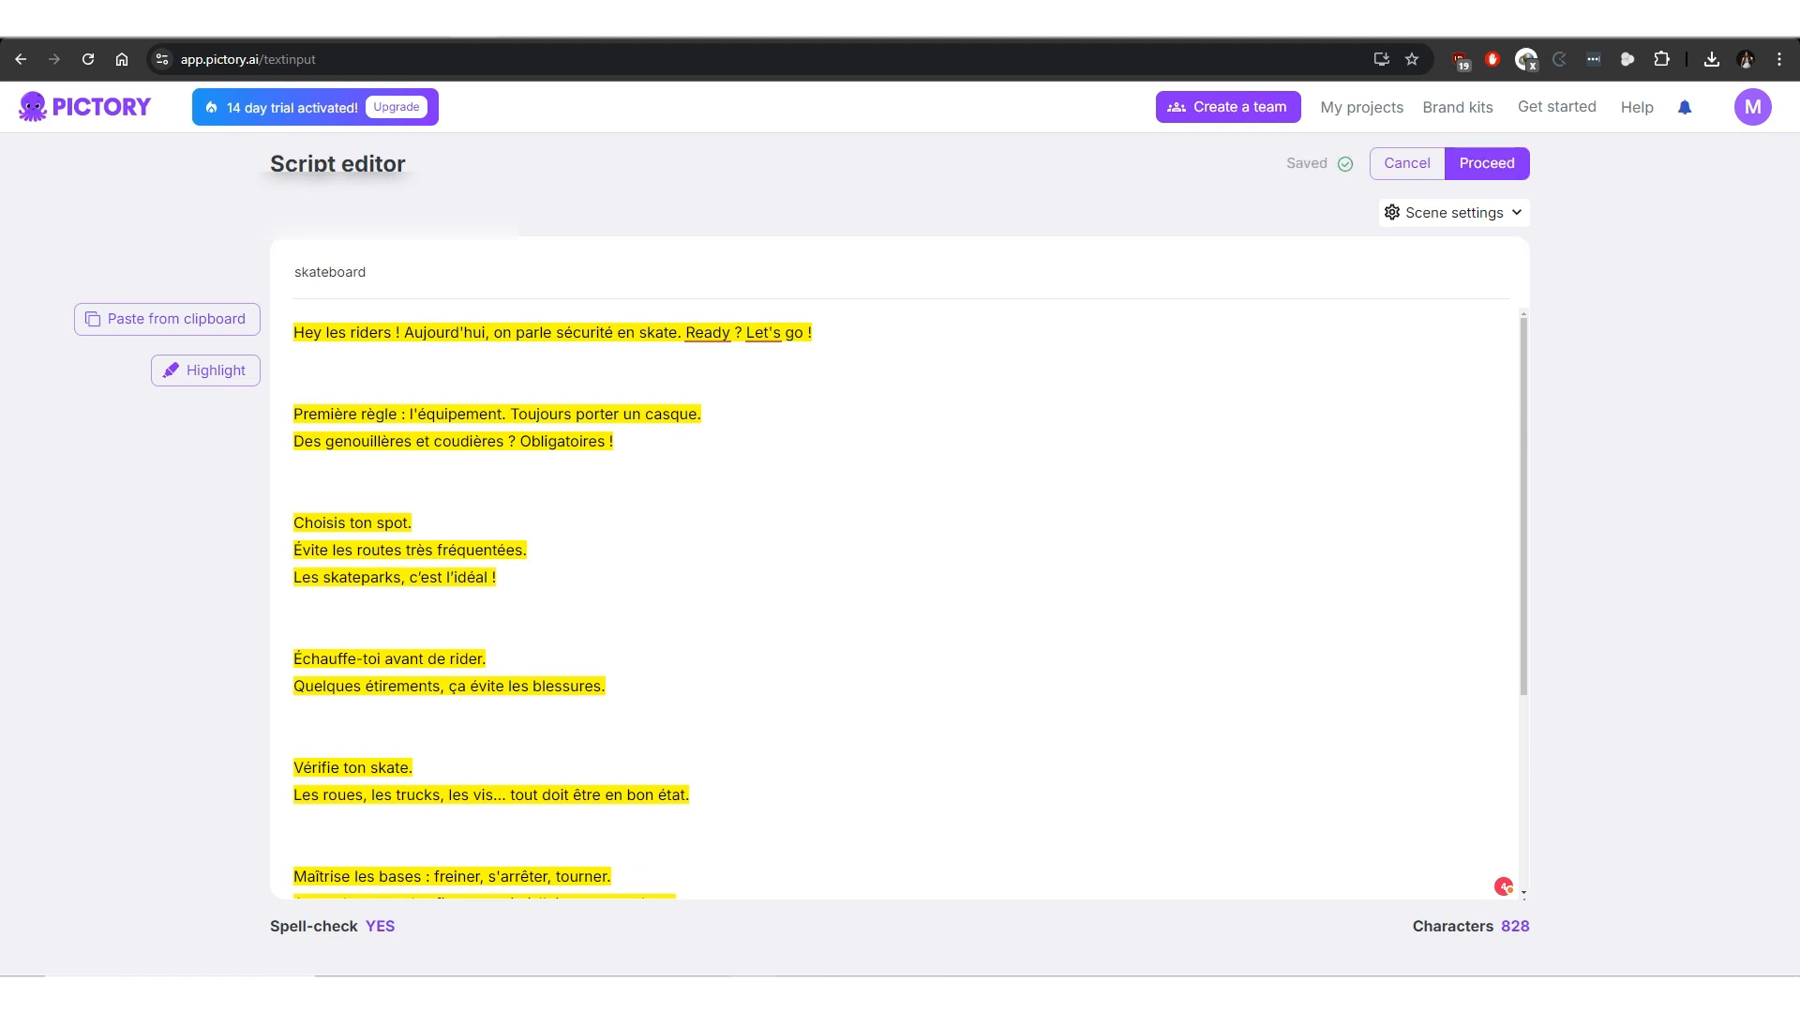
scroll(896, 600, "down", 3)
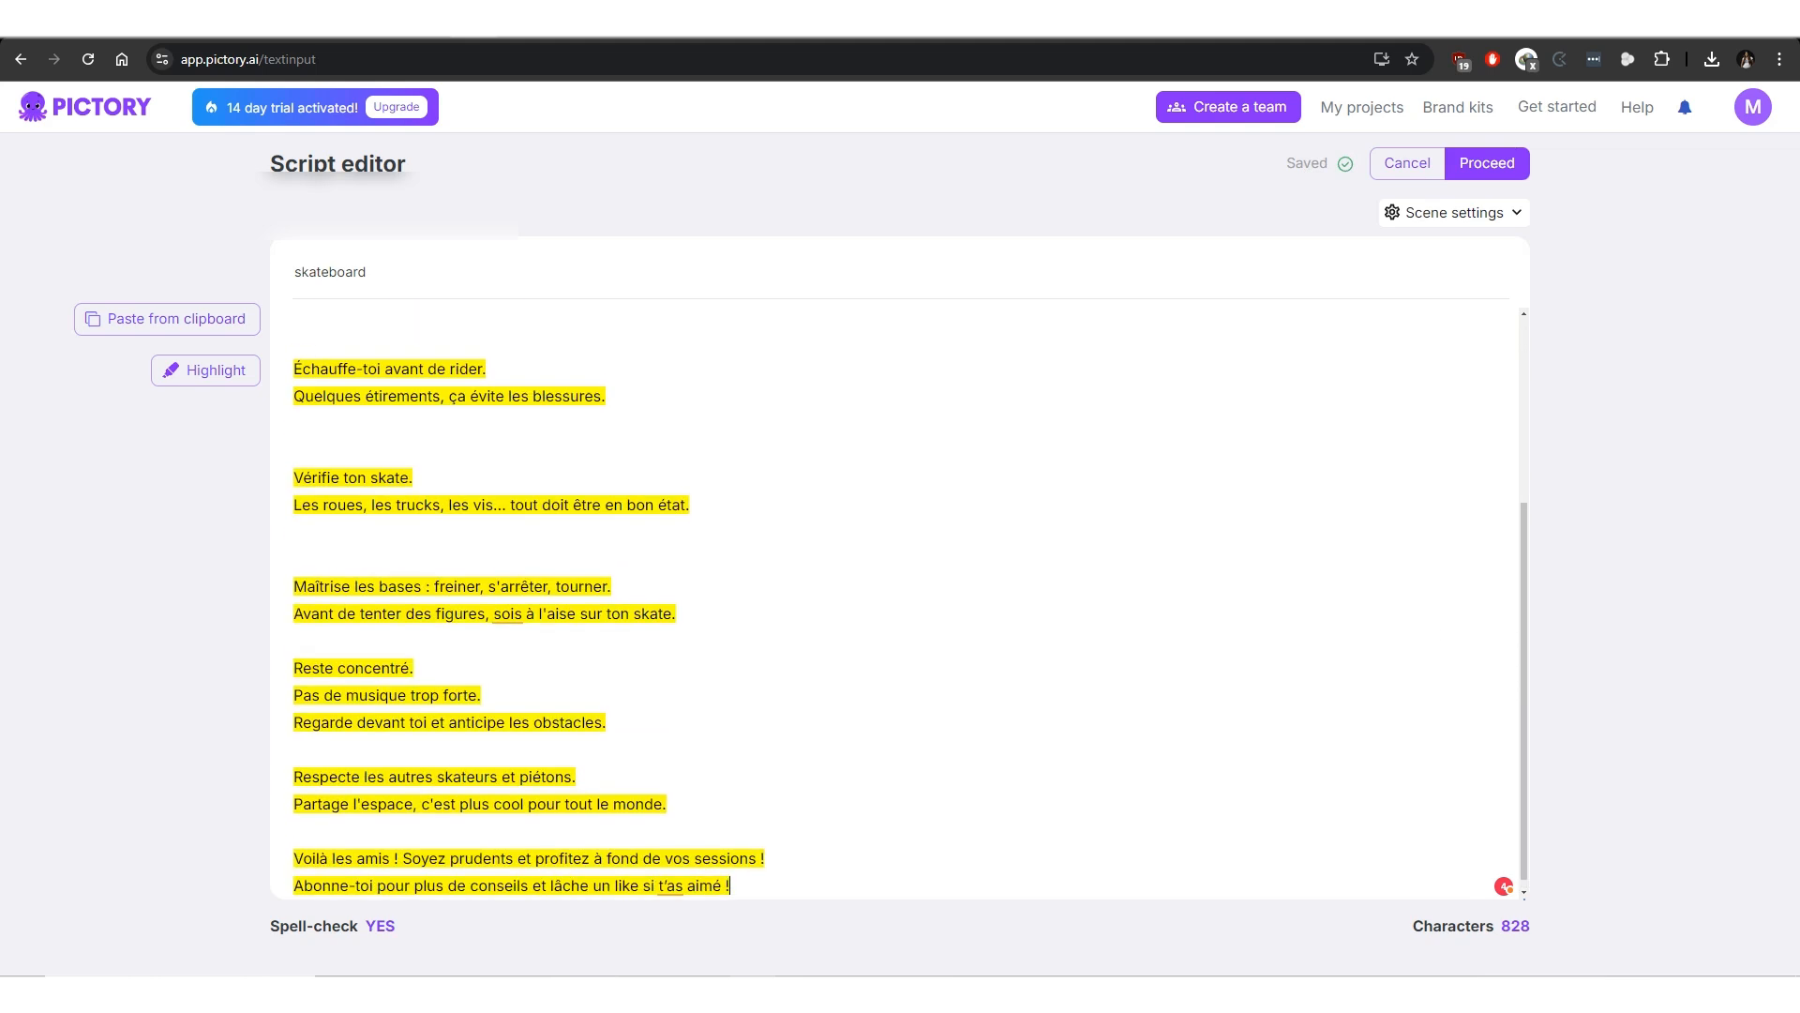
scroll(896, 600, "up", 3)
scroll(896, 600, "down", 3)
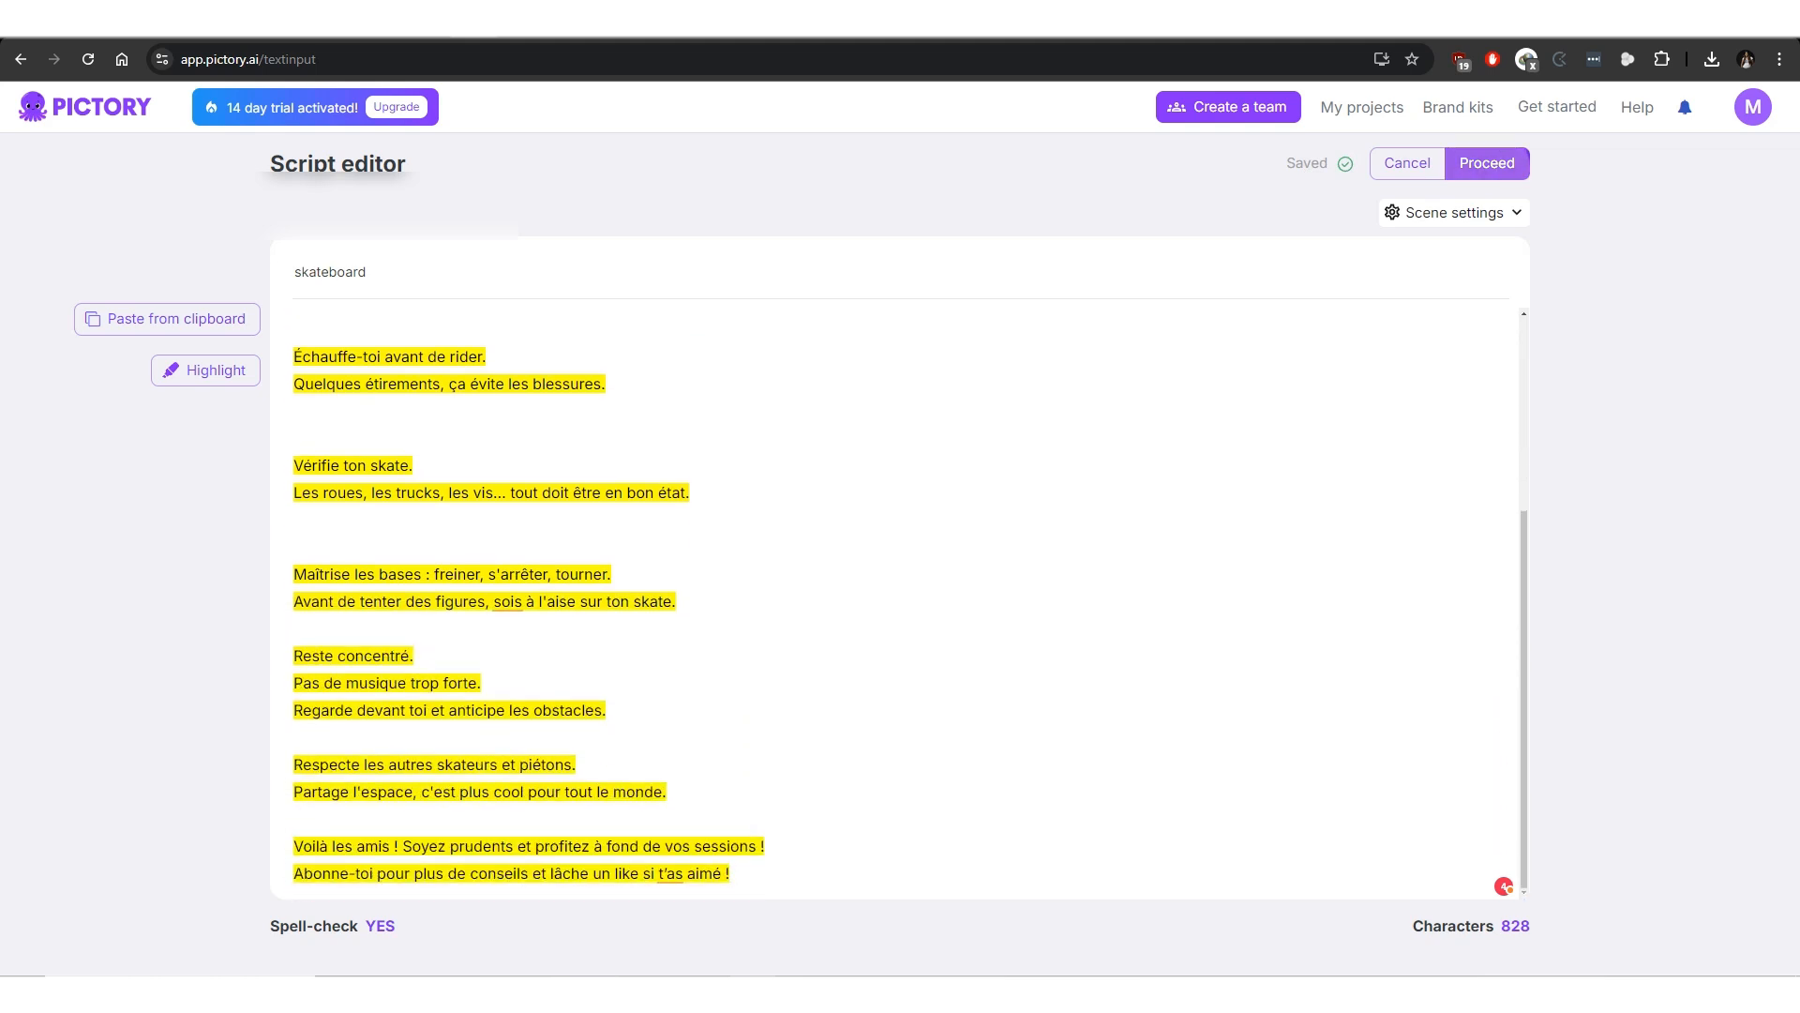
left_click(1487, 163)
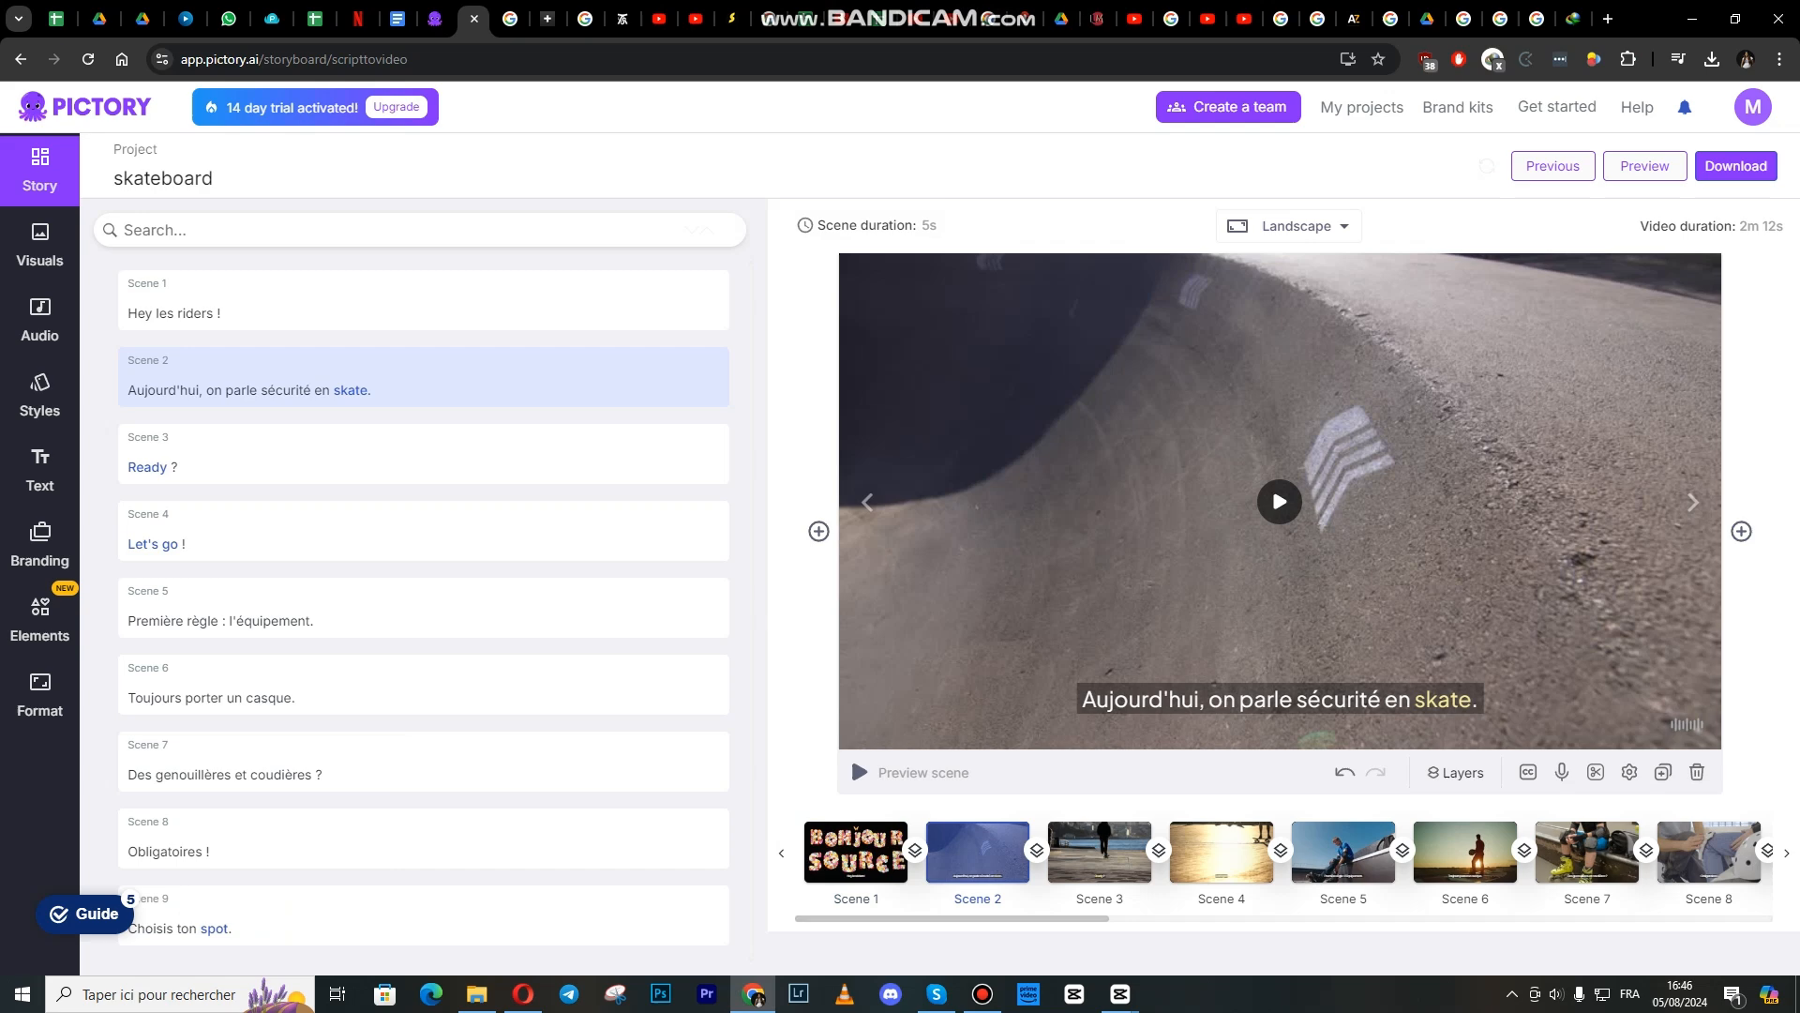
- Go through the opening storyboard scenes to review their captions and visuals, ending on scene 1
key("Down")
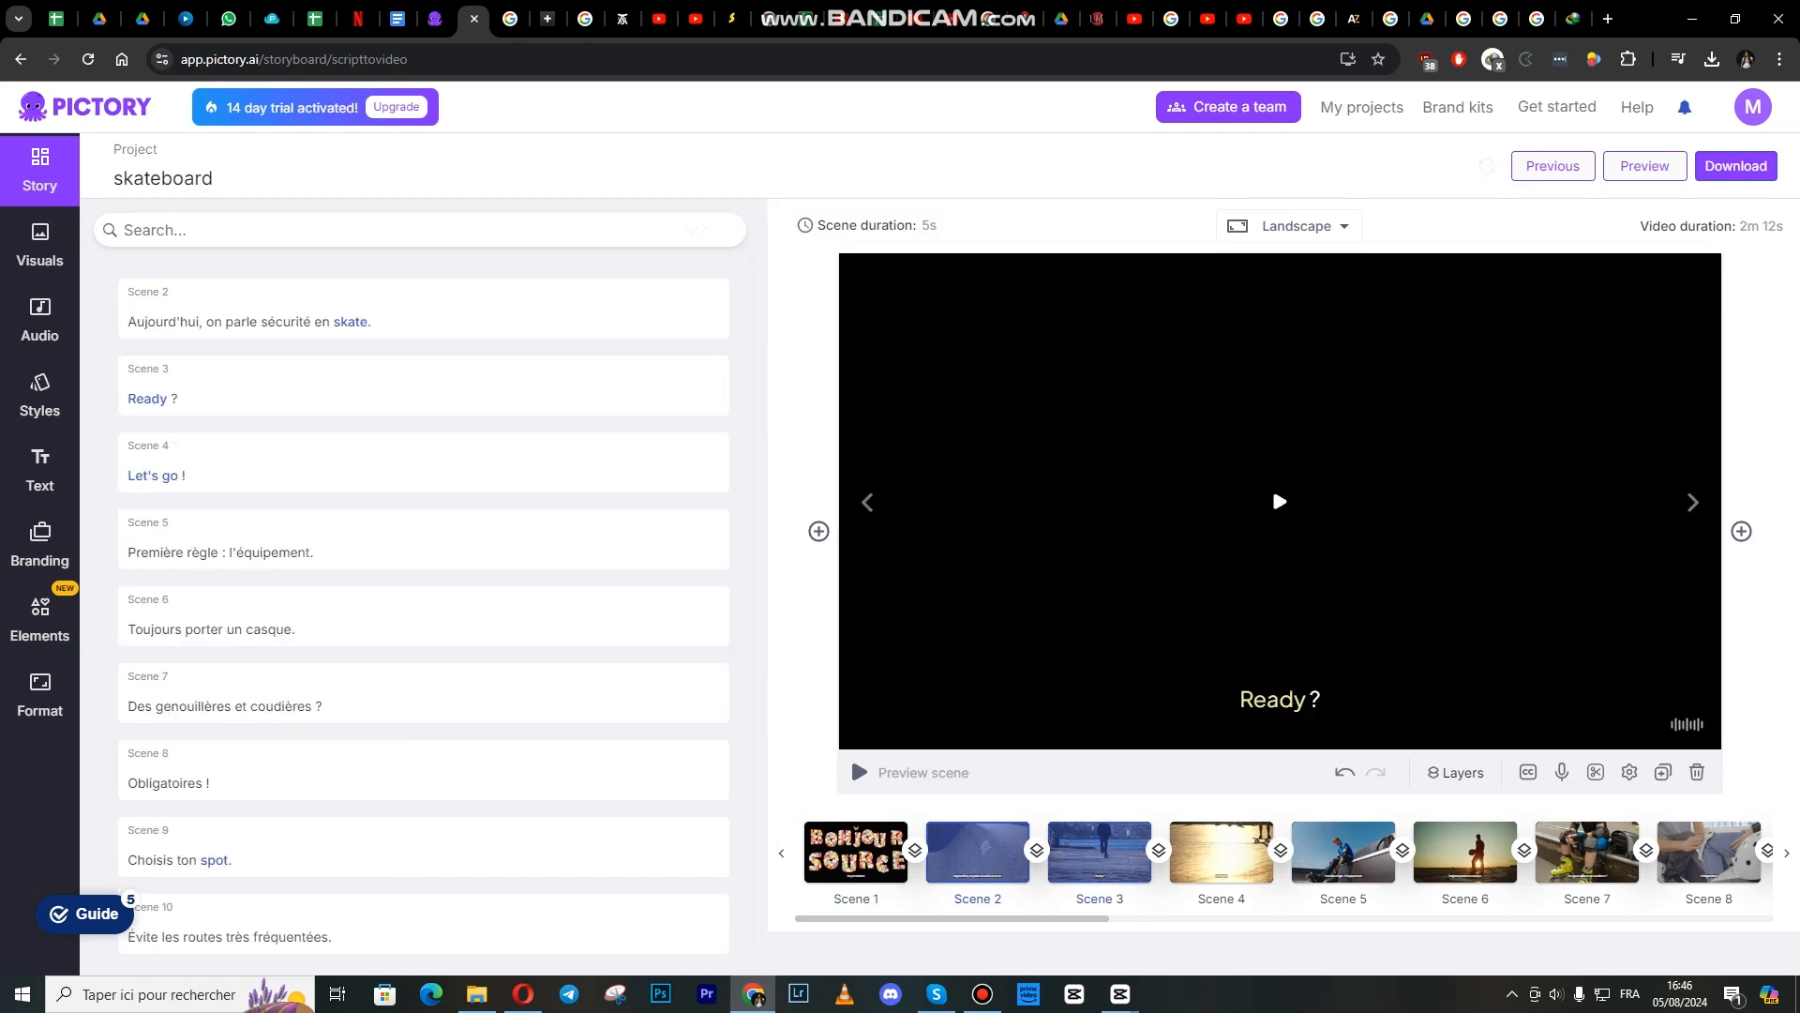
key("Down")
key("Down")
key("Down")
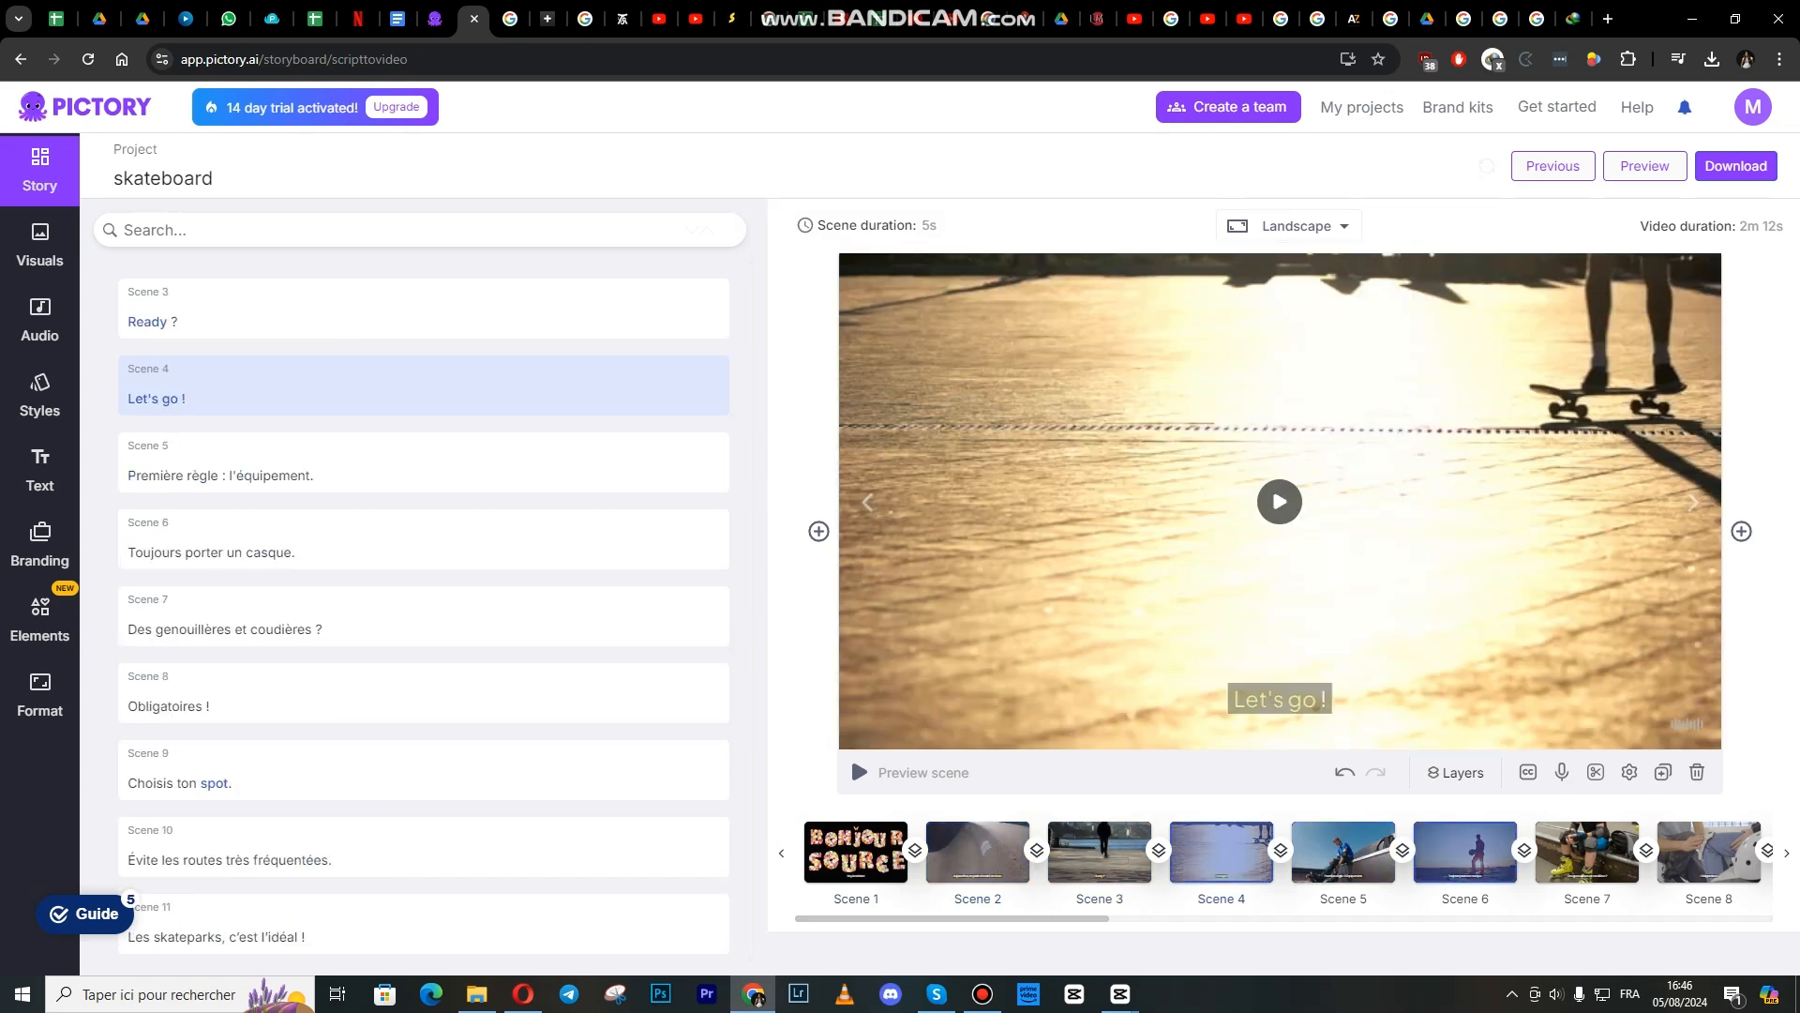
key("Up")
key("Up")
key("Up")
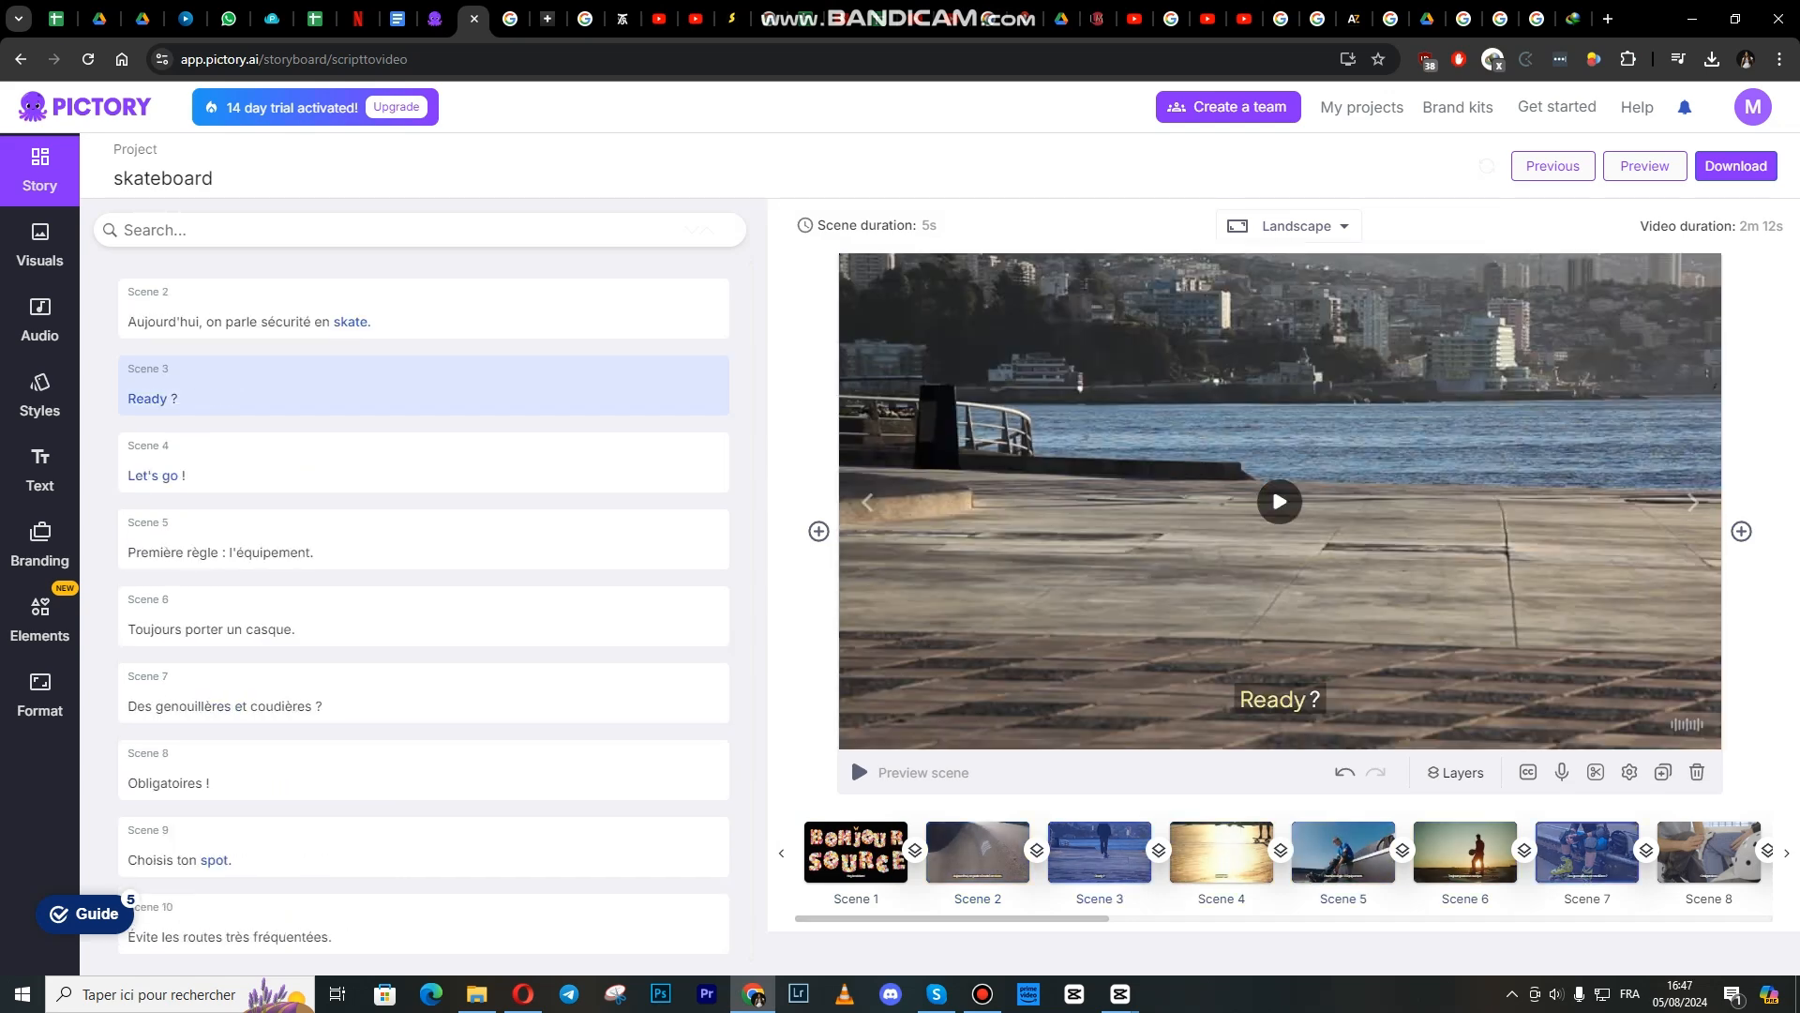
key("Up")
key("Up")
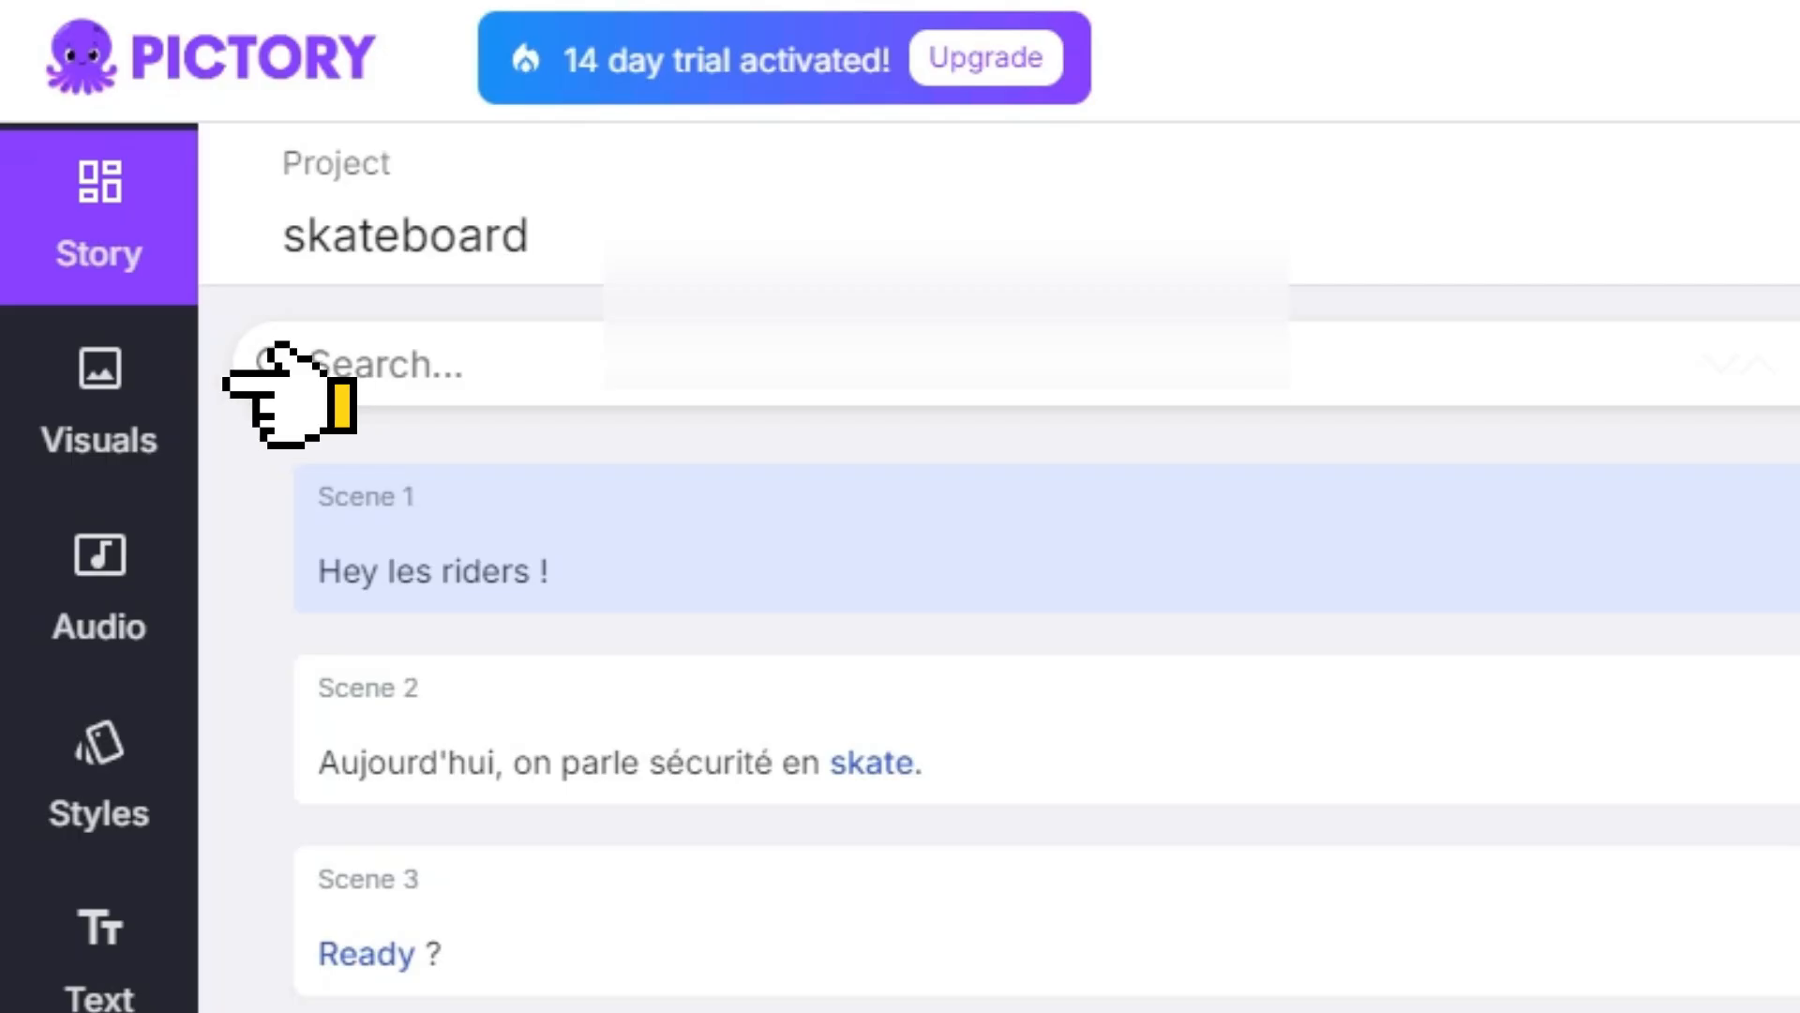
- Search the visuals library for "skateboard" and set scene 1's visual to the clip of a man skateboarding along a road
left_click(212, 385)
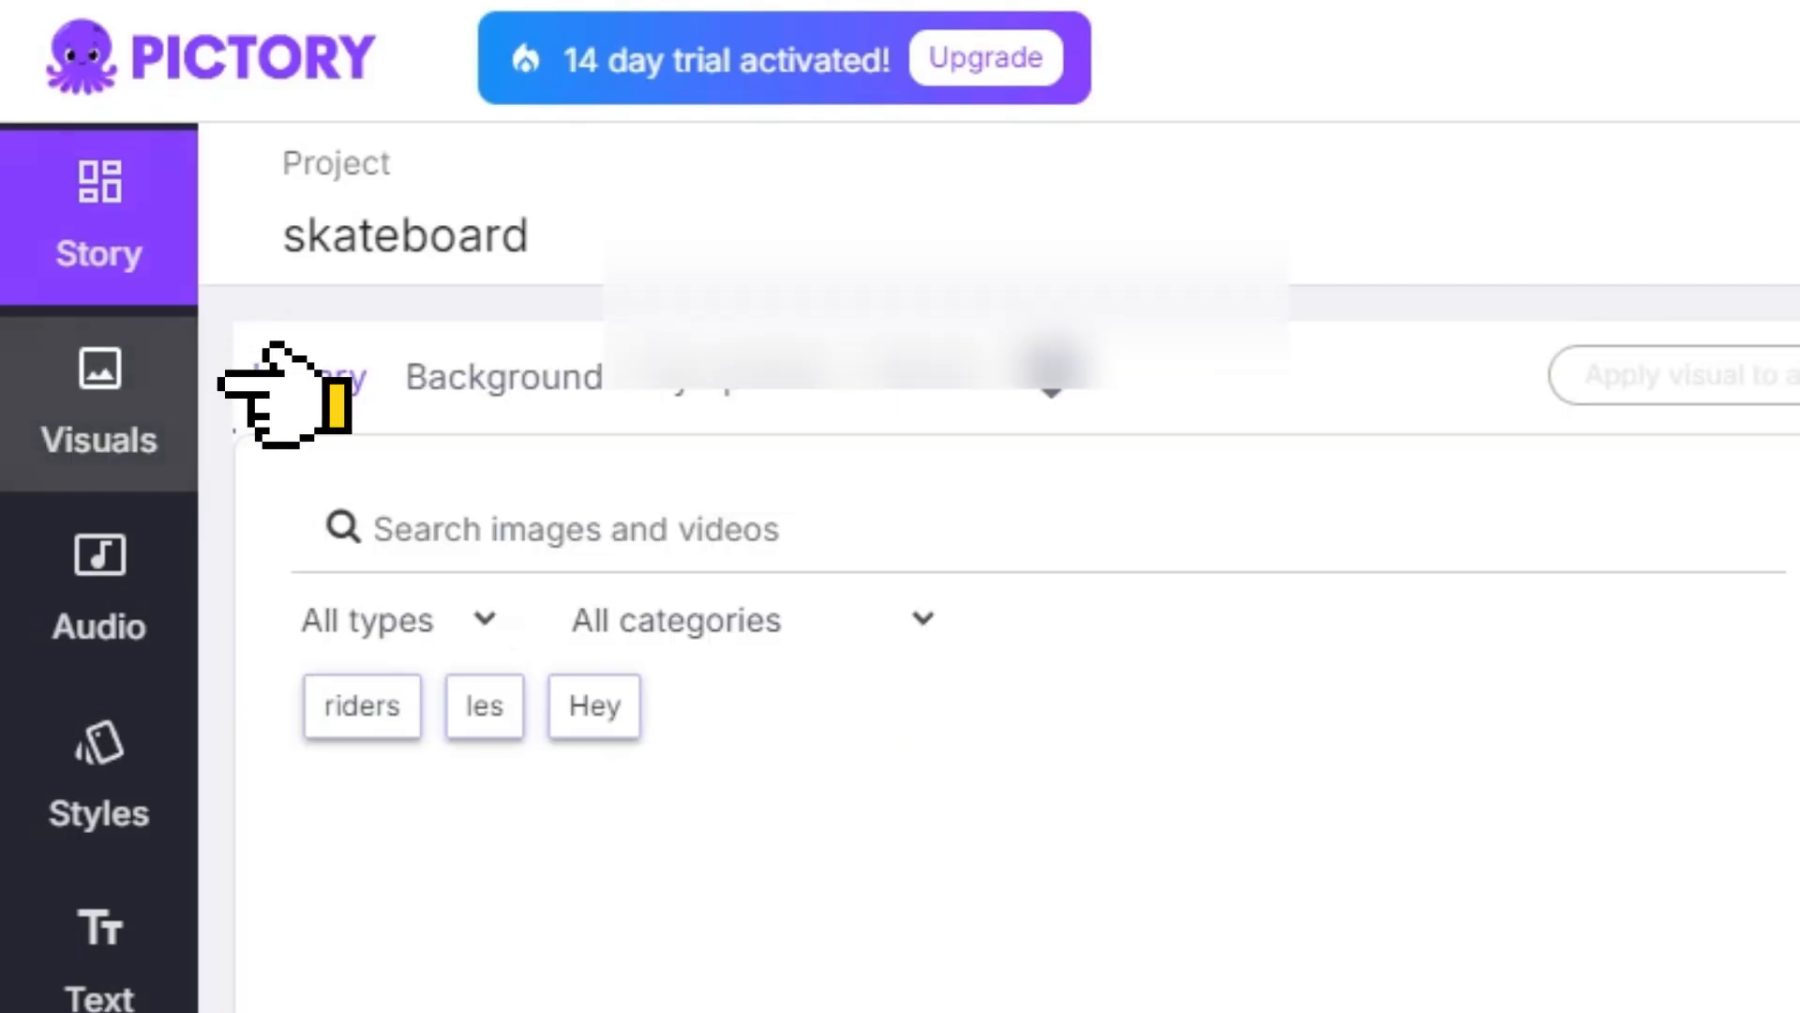
type("skate")
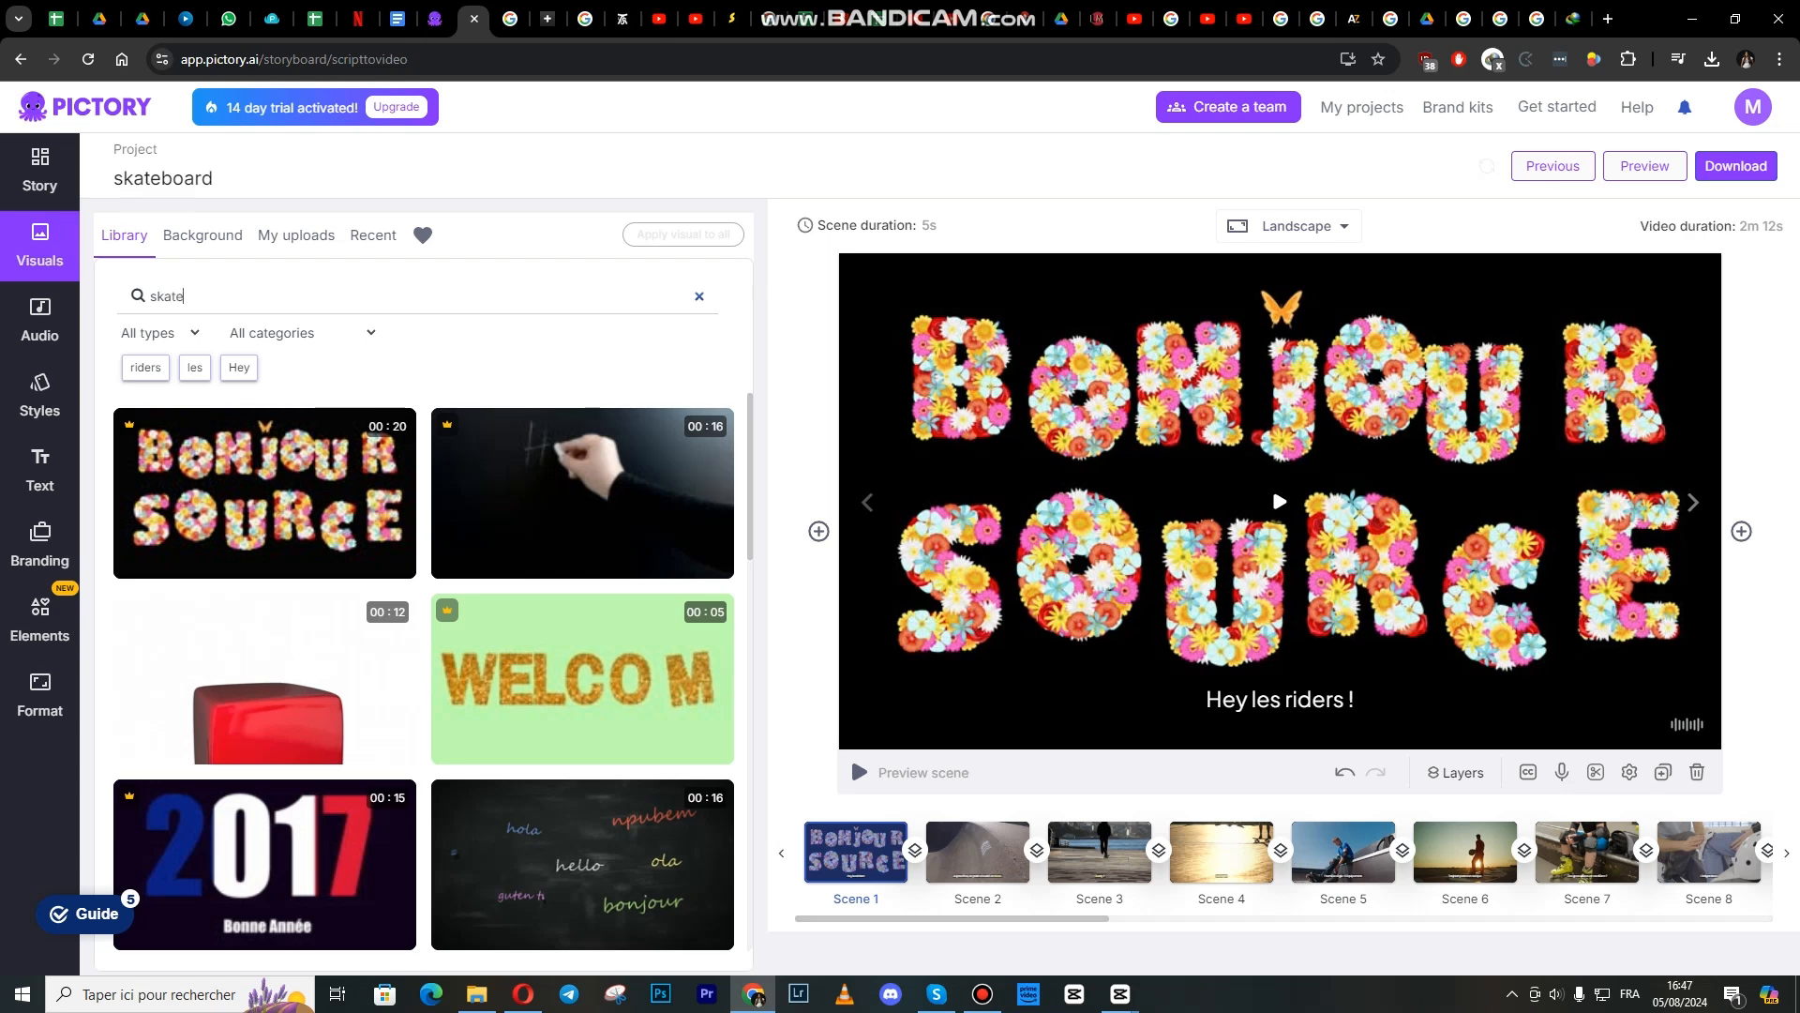
type("board")
key("Return")
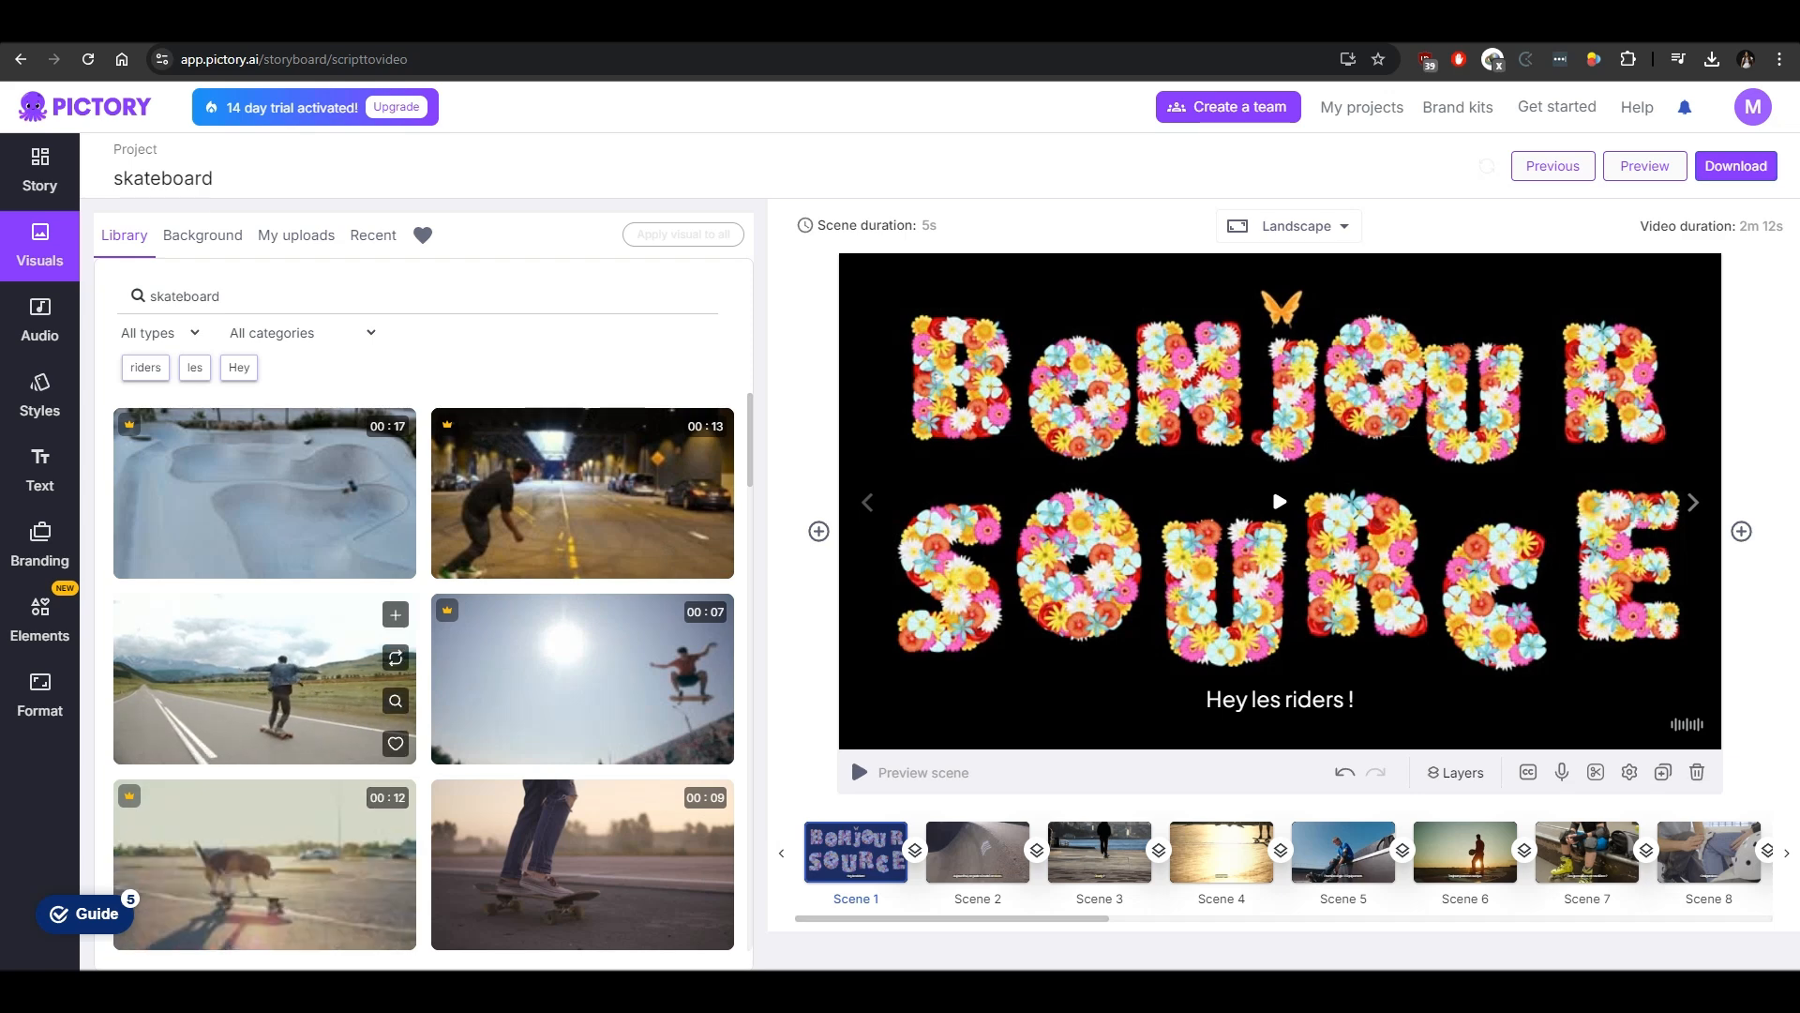
left_click(264, 678)
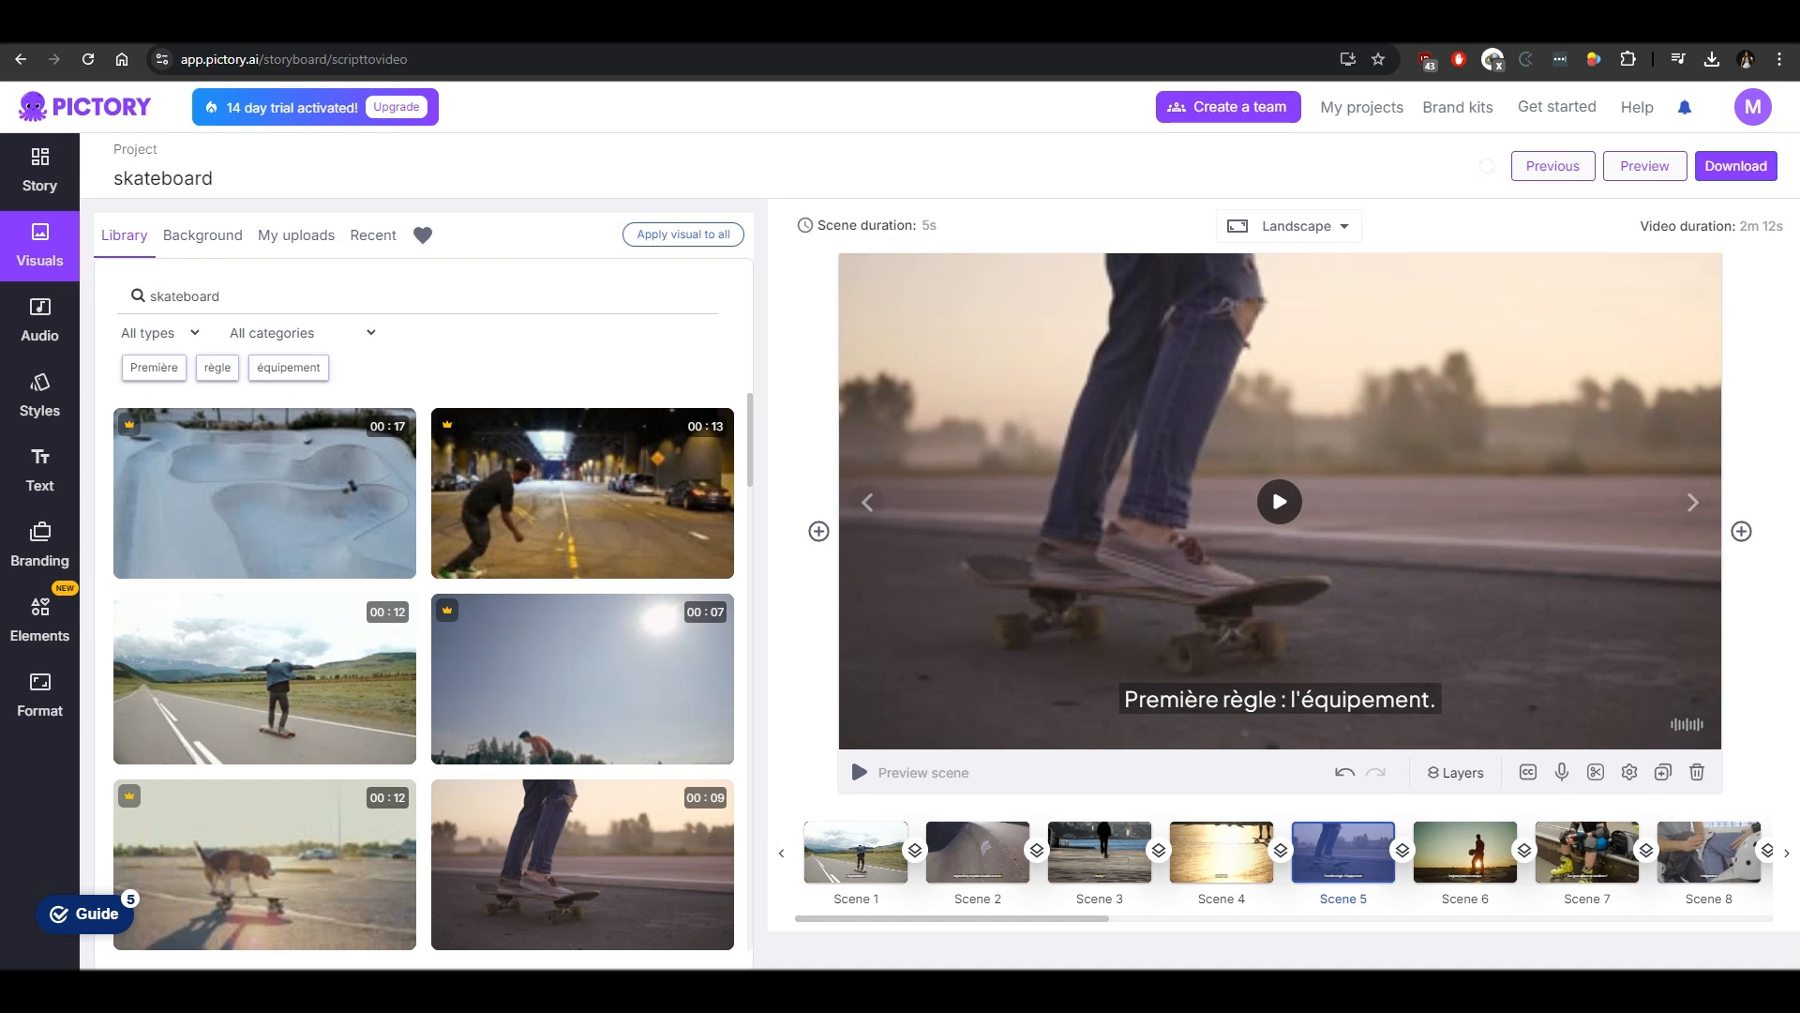
- Search the visuals for "Skateboard knee pads / skateboard helmet" and use the helmeted child and man clip in scene 6
left_click(221, 297)
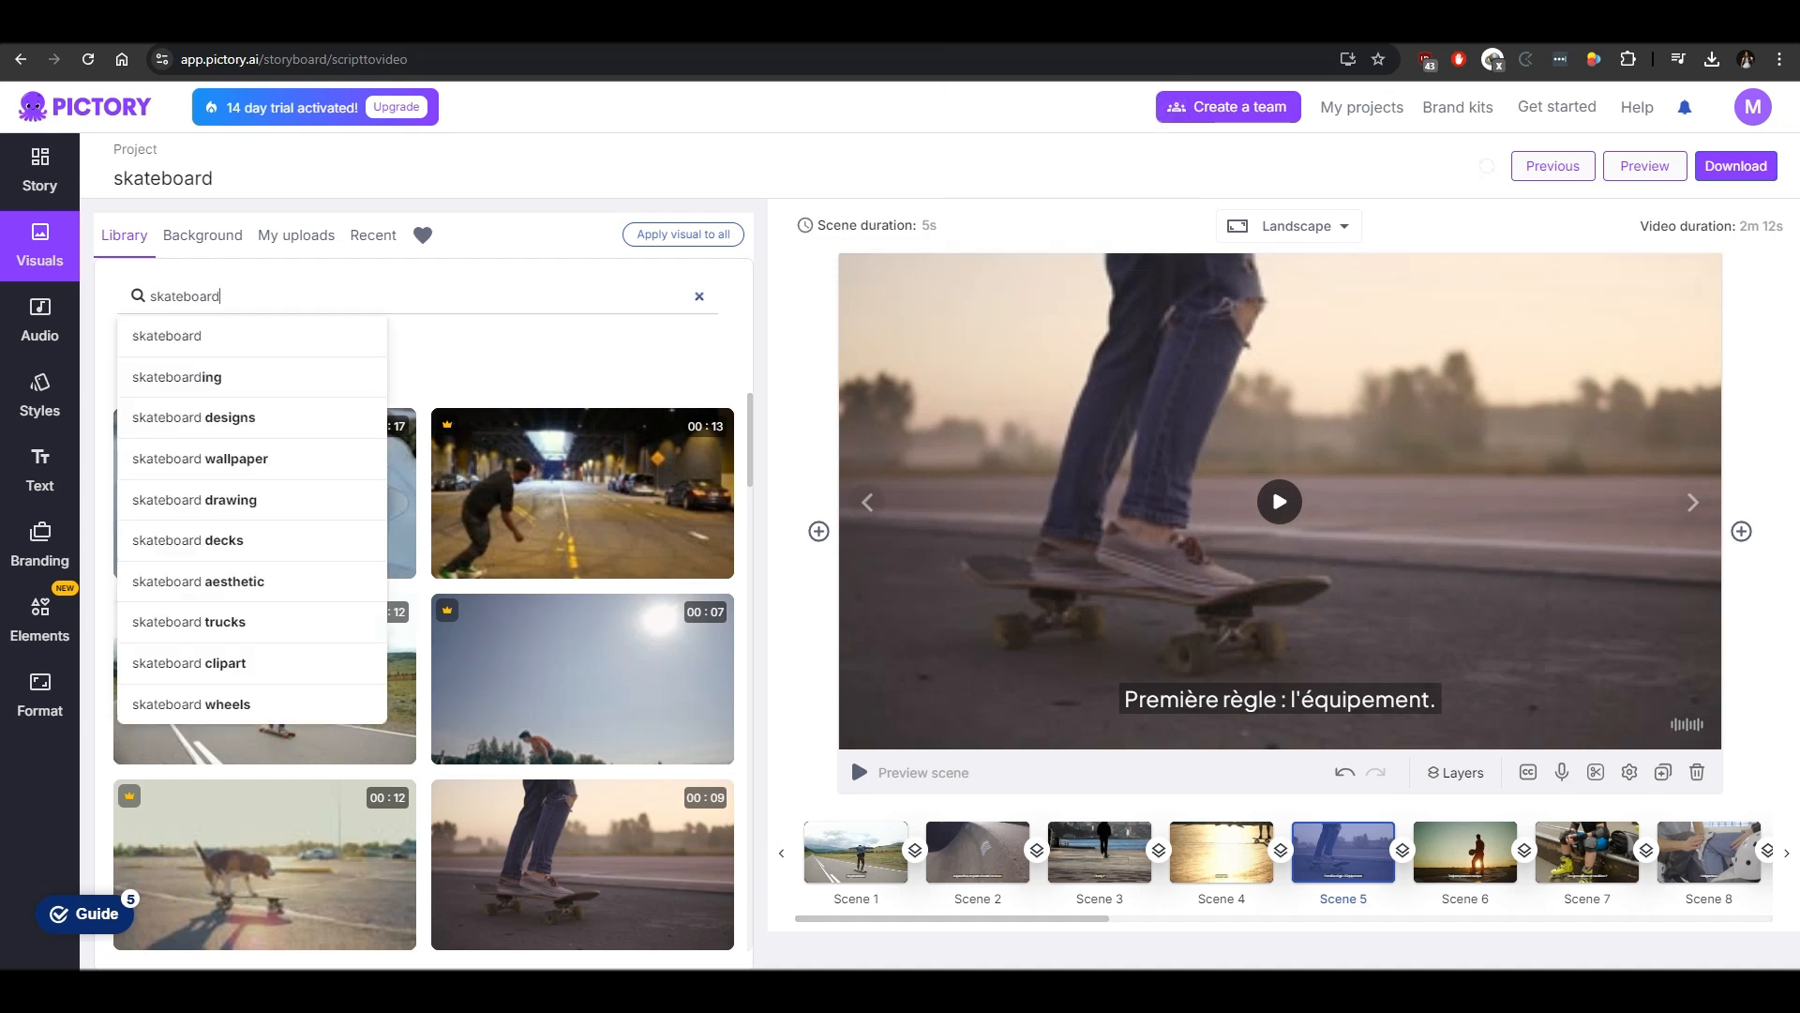
key("ctrl+a")
type("Skateboard knee pads / skateboard helmet")
key("Return")
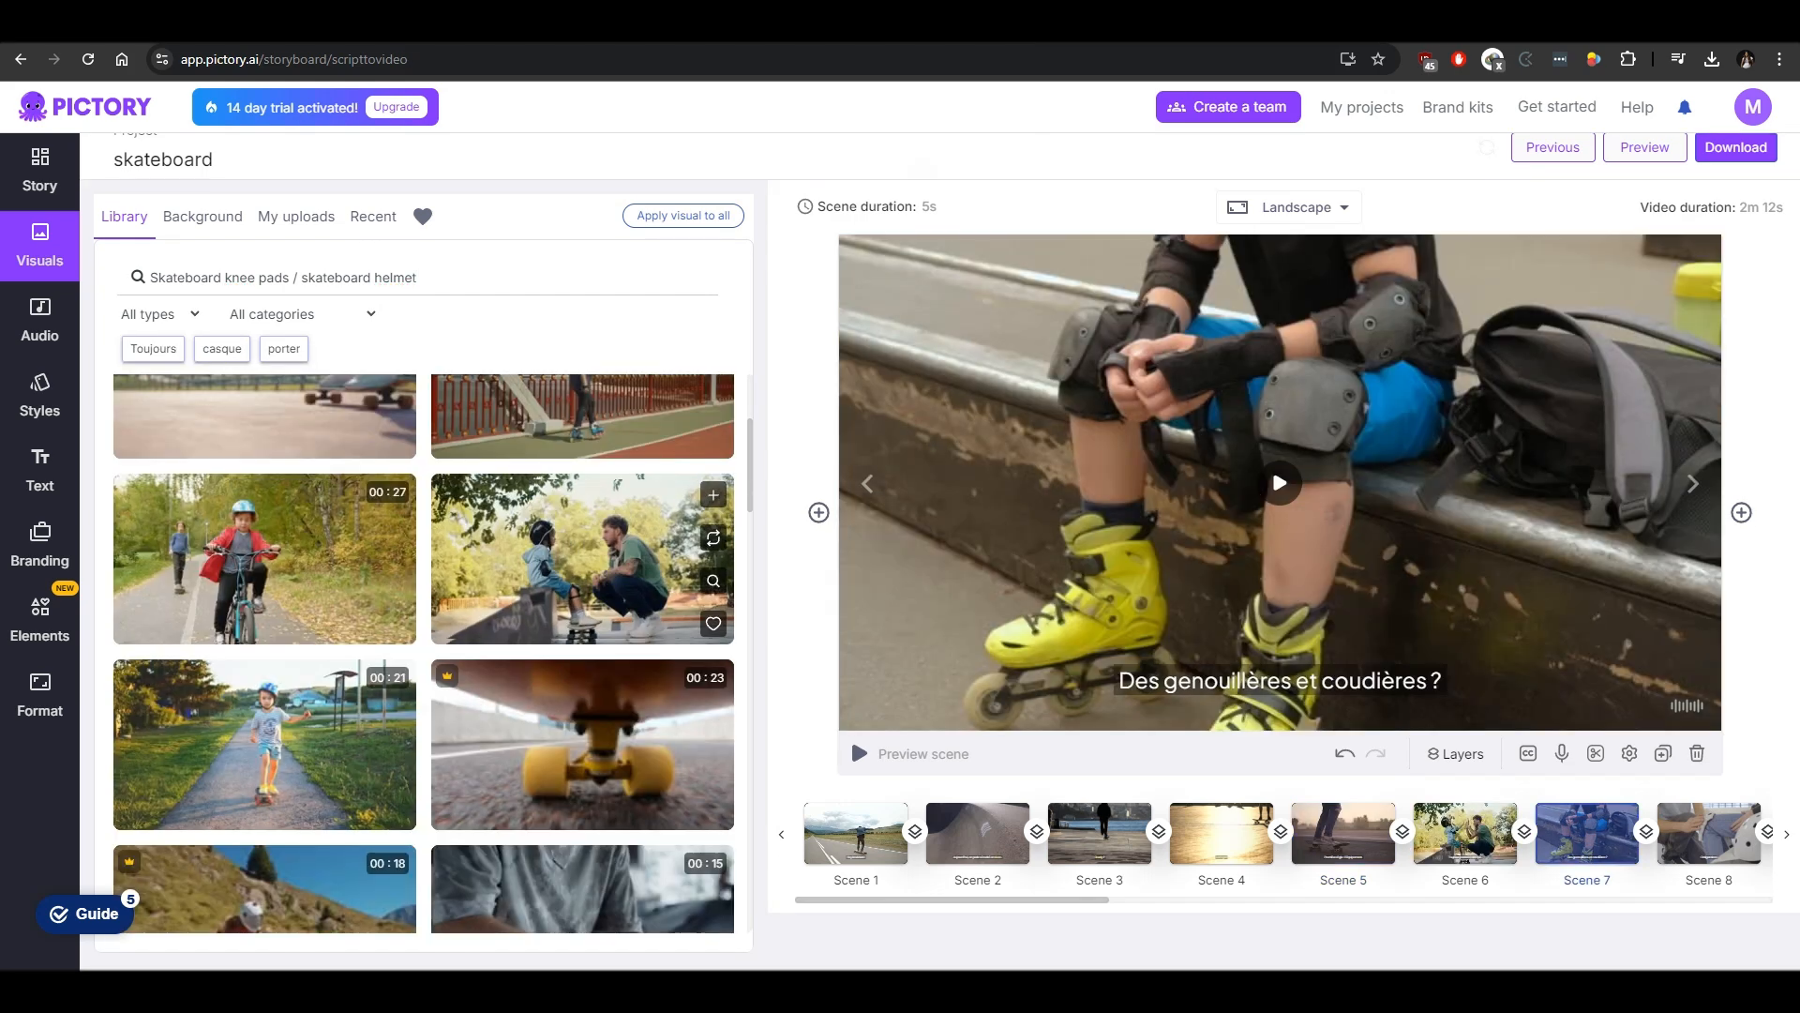
scroll(583, 741, "down", 4)
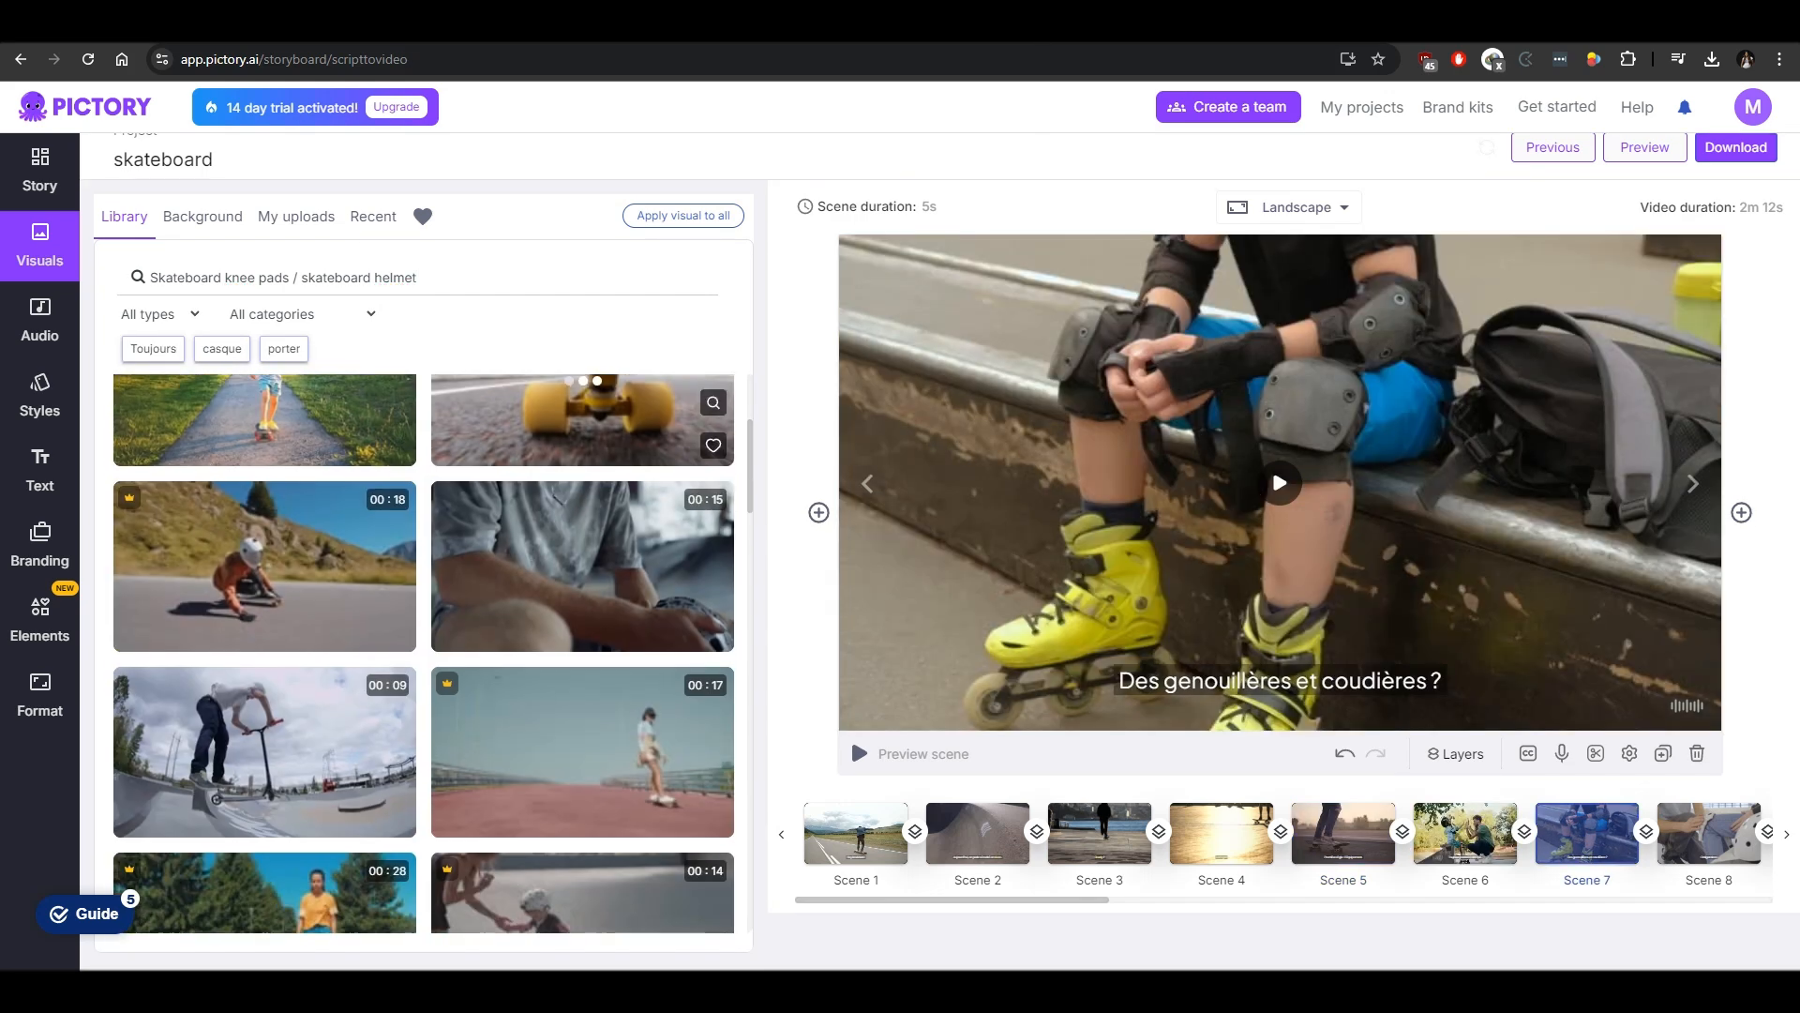
scroll(583, 741, "down", 3)
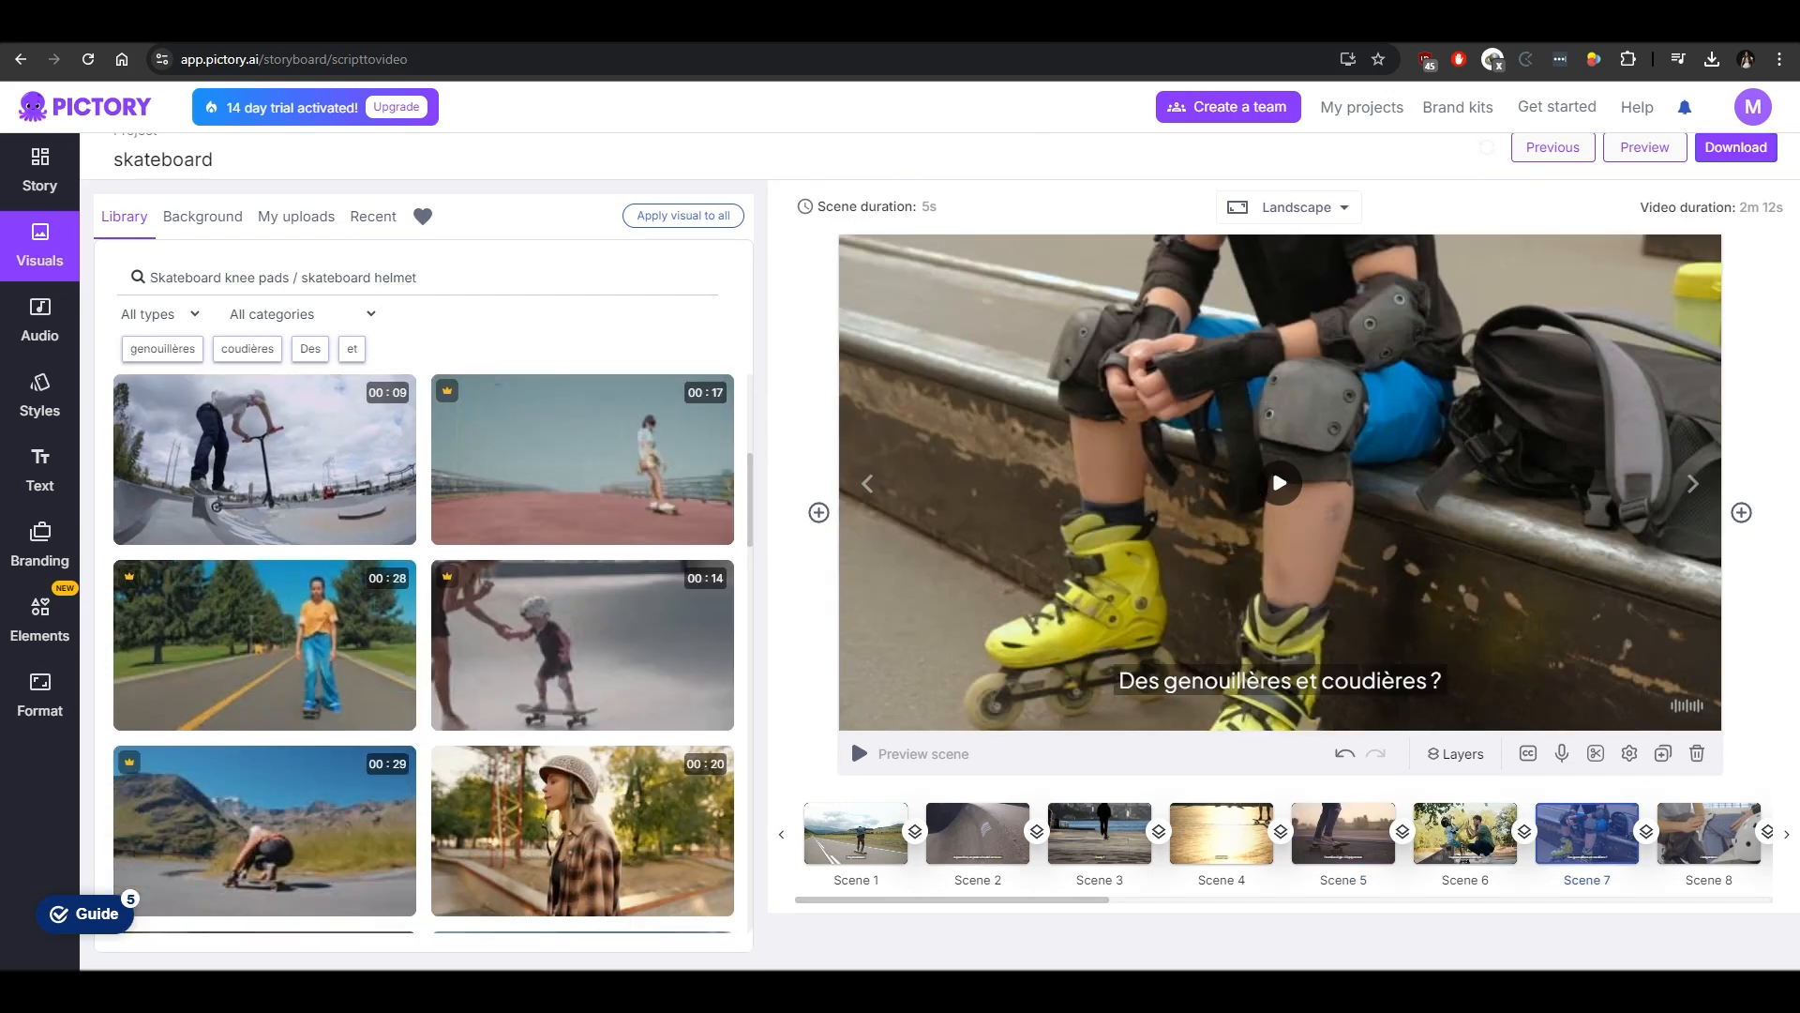
scroll(423, 647, "down", 4)
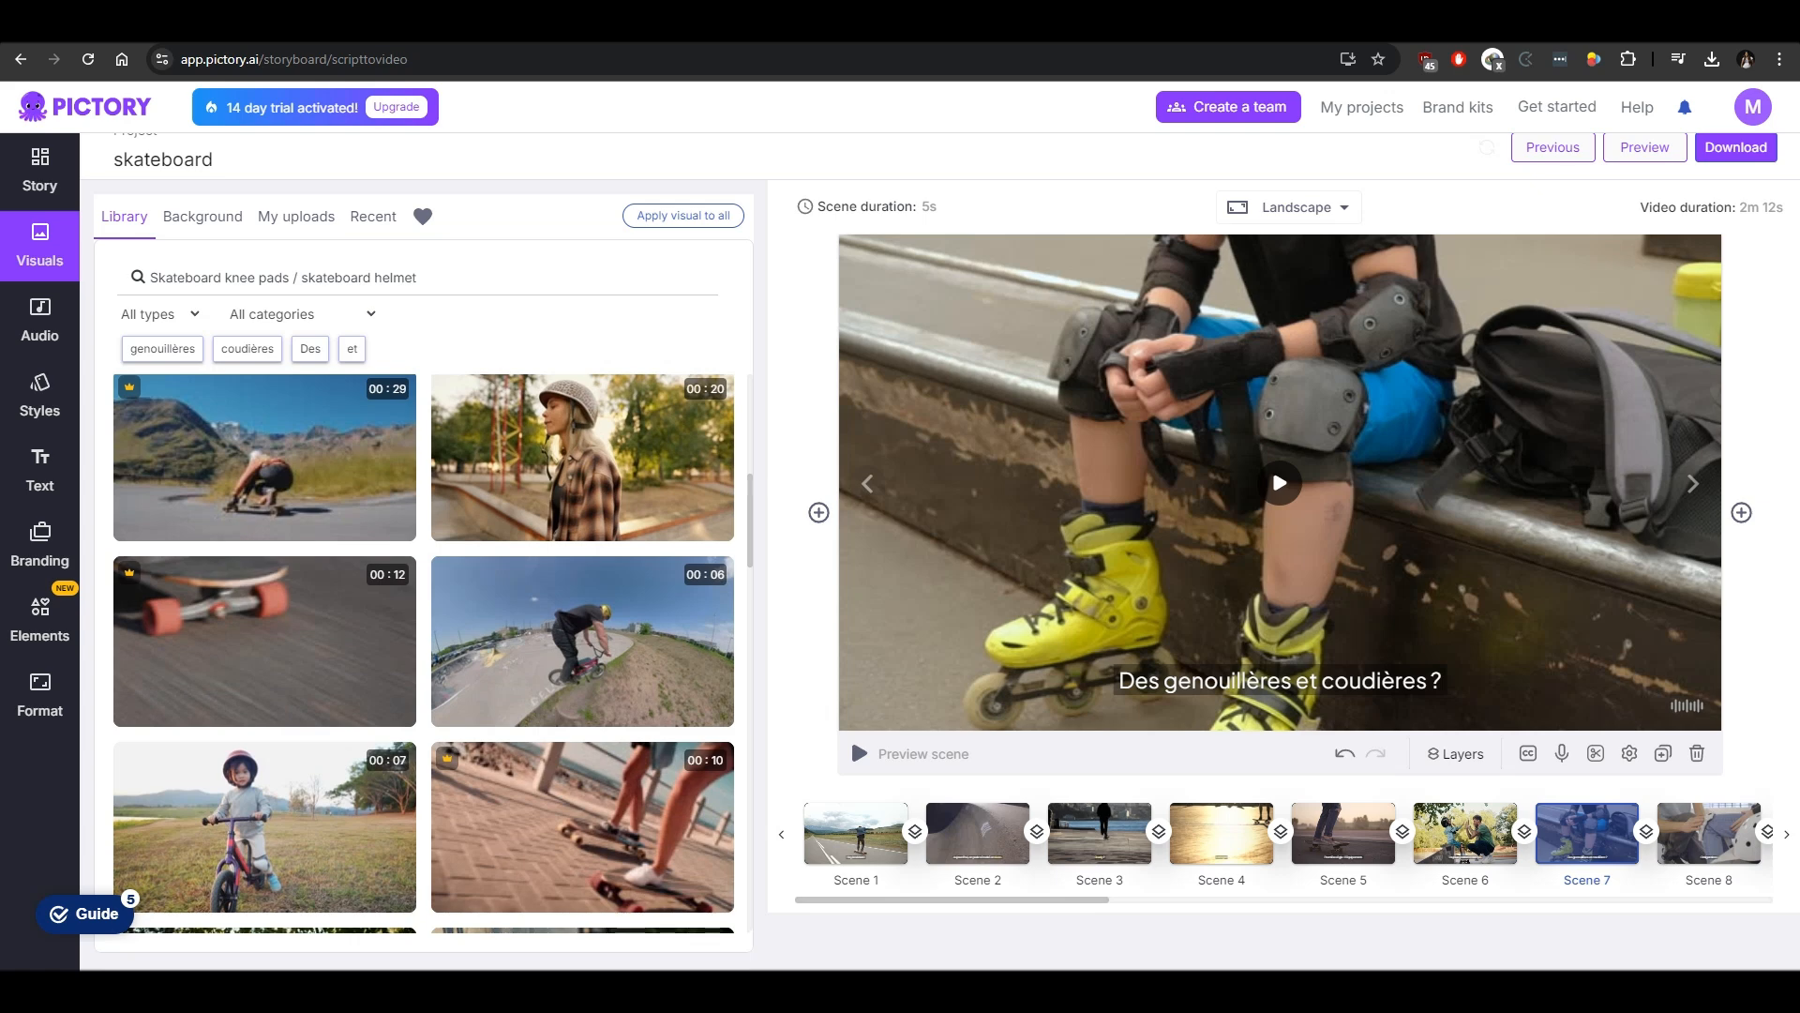
scroll(423, 654, "up", 10)
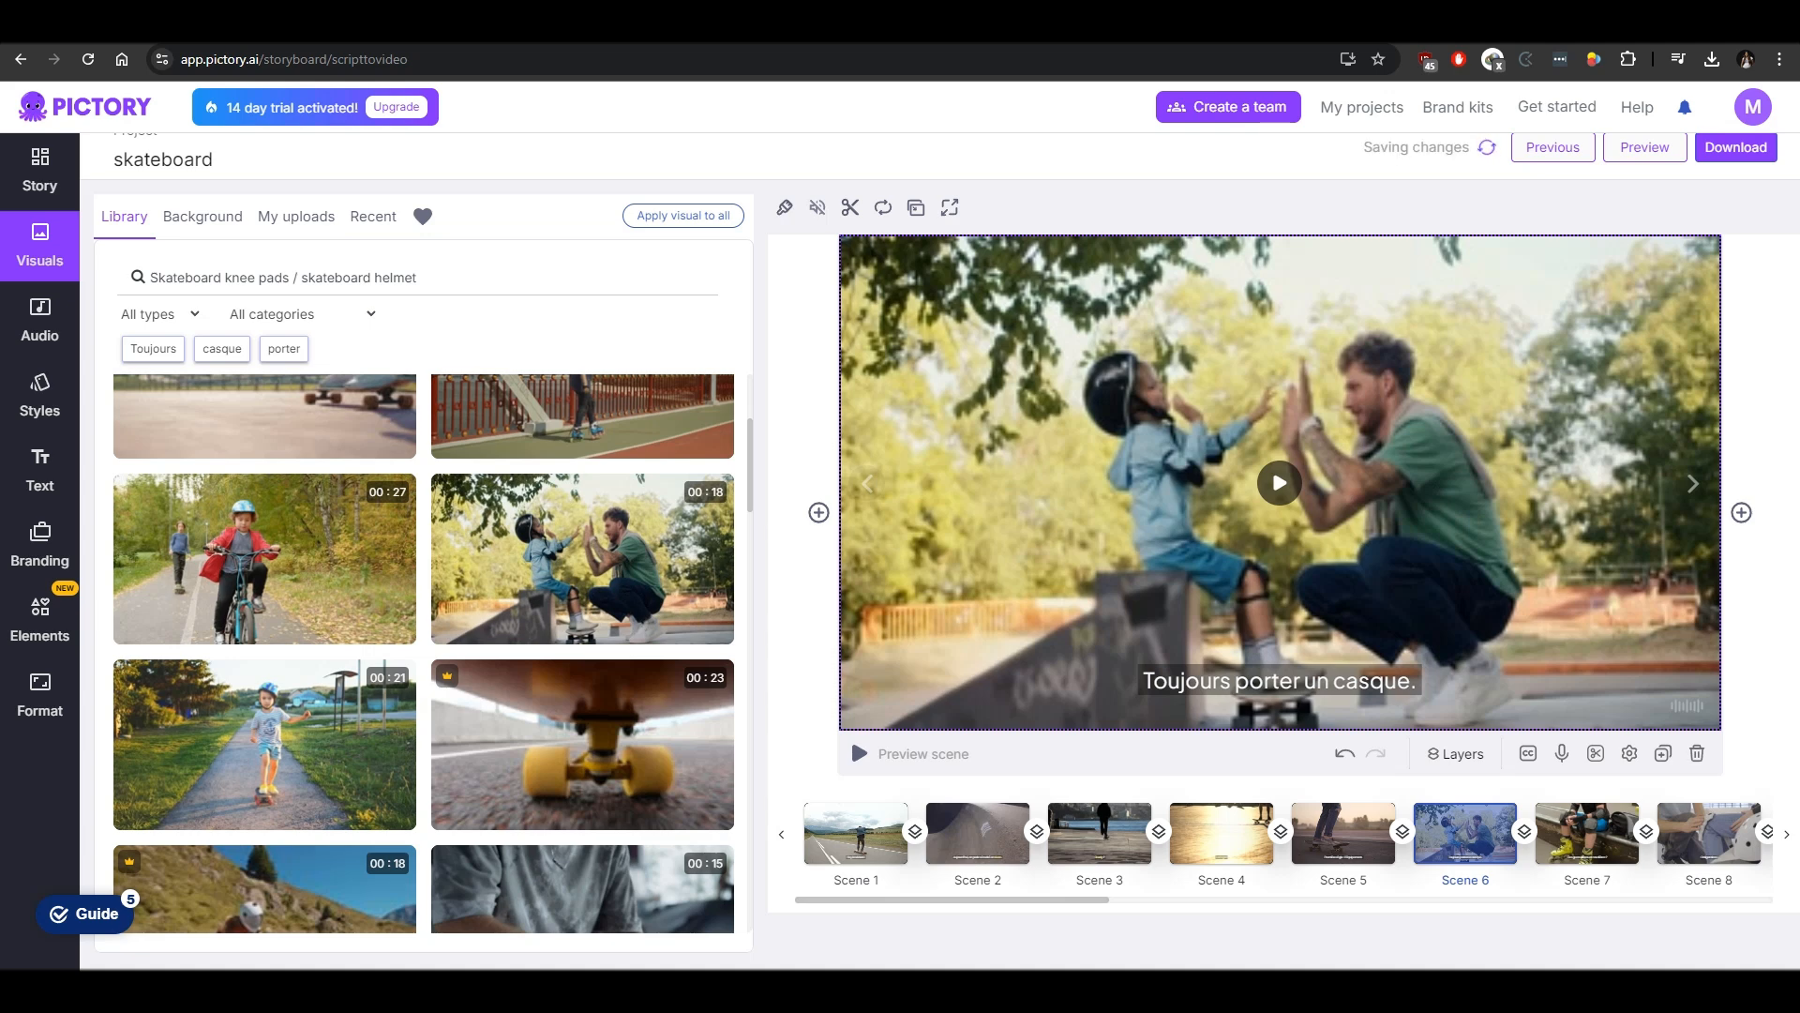
- Search background music for "punk", preview "Urge For Speed" and "Rocking The Beach", and apply "Rocking The Beach"
left_click(39, 321)
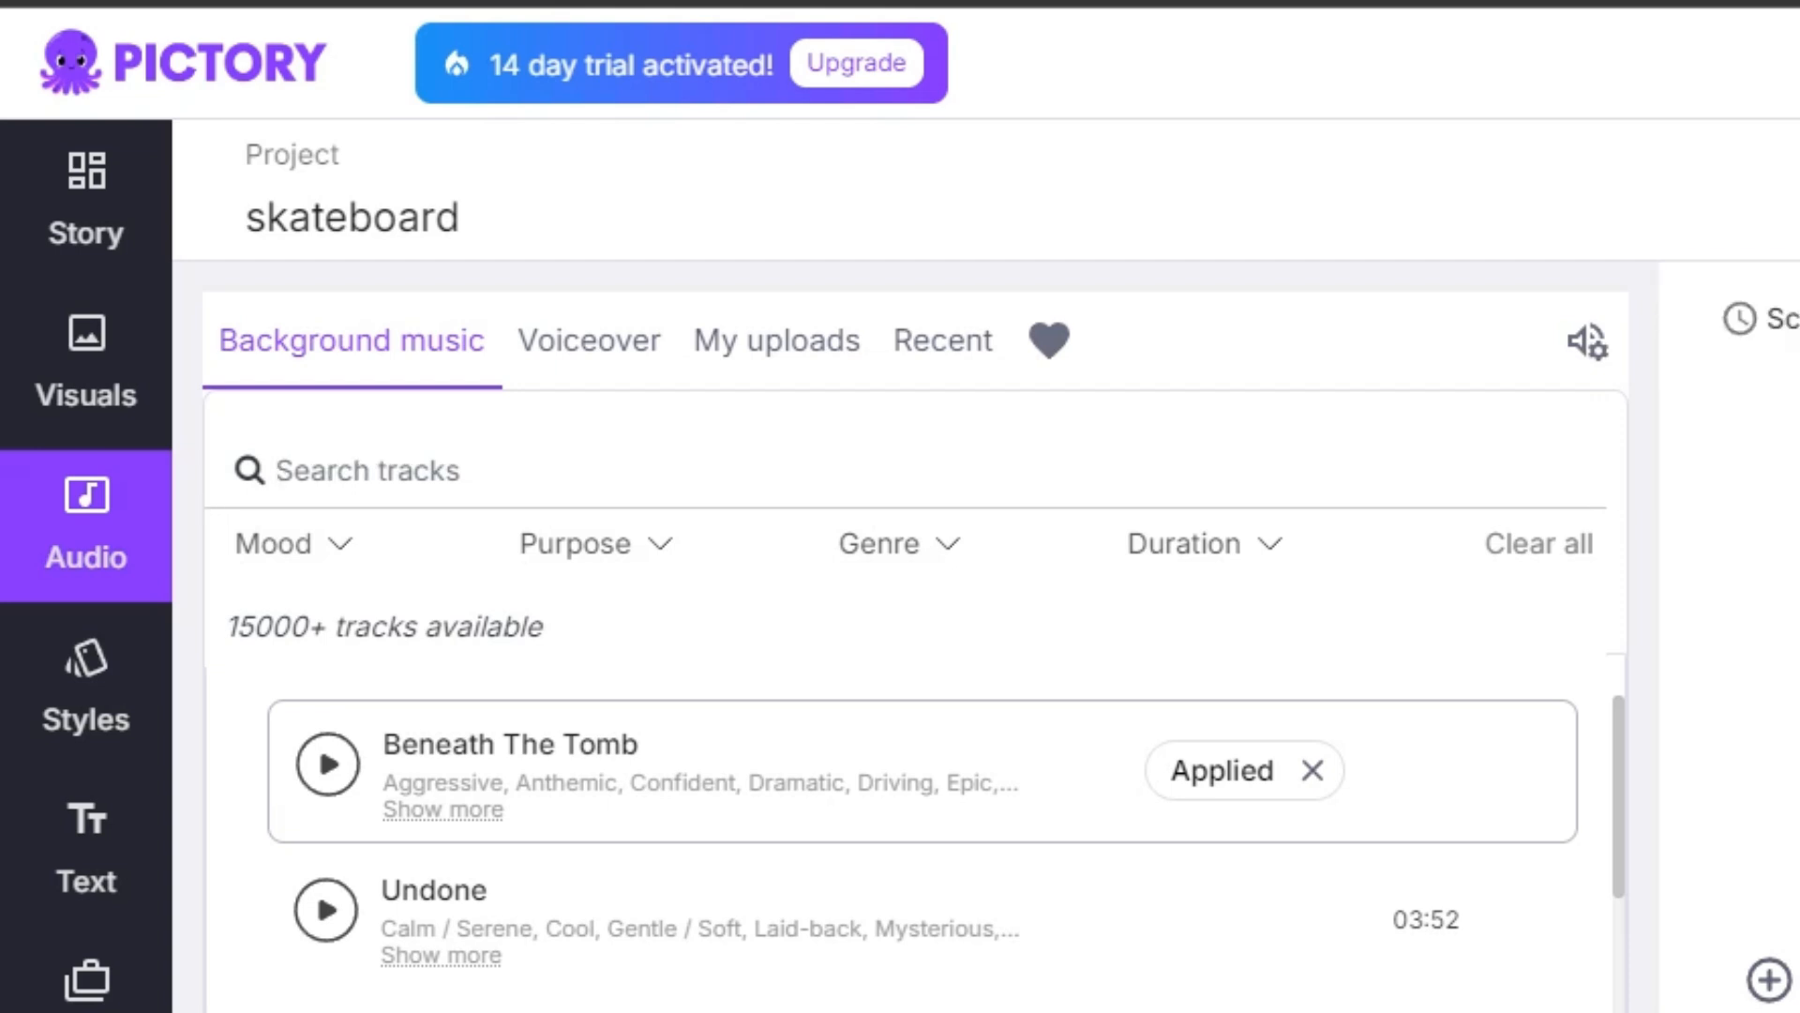
type("punk")
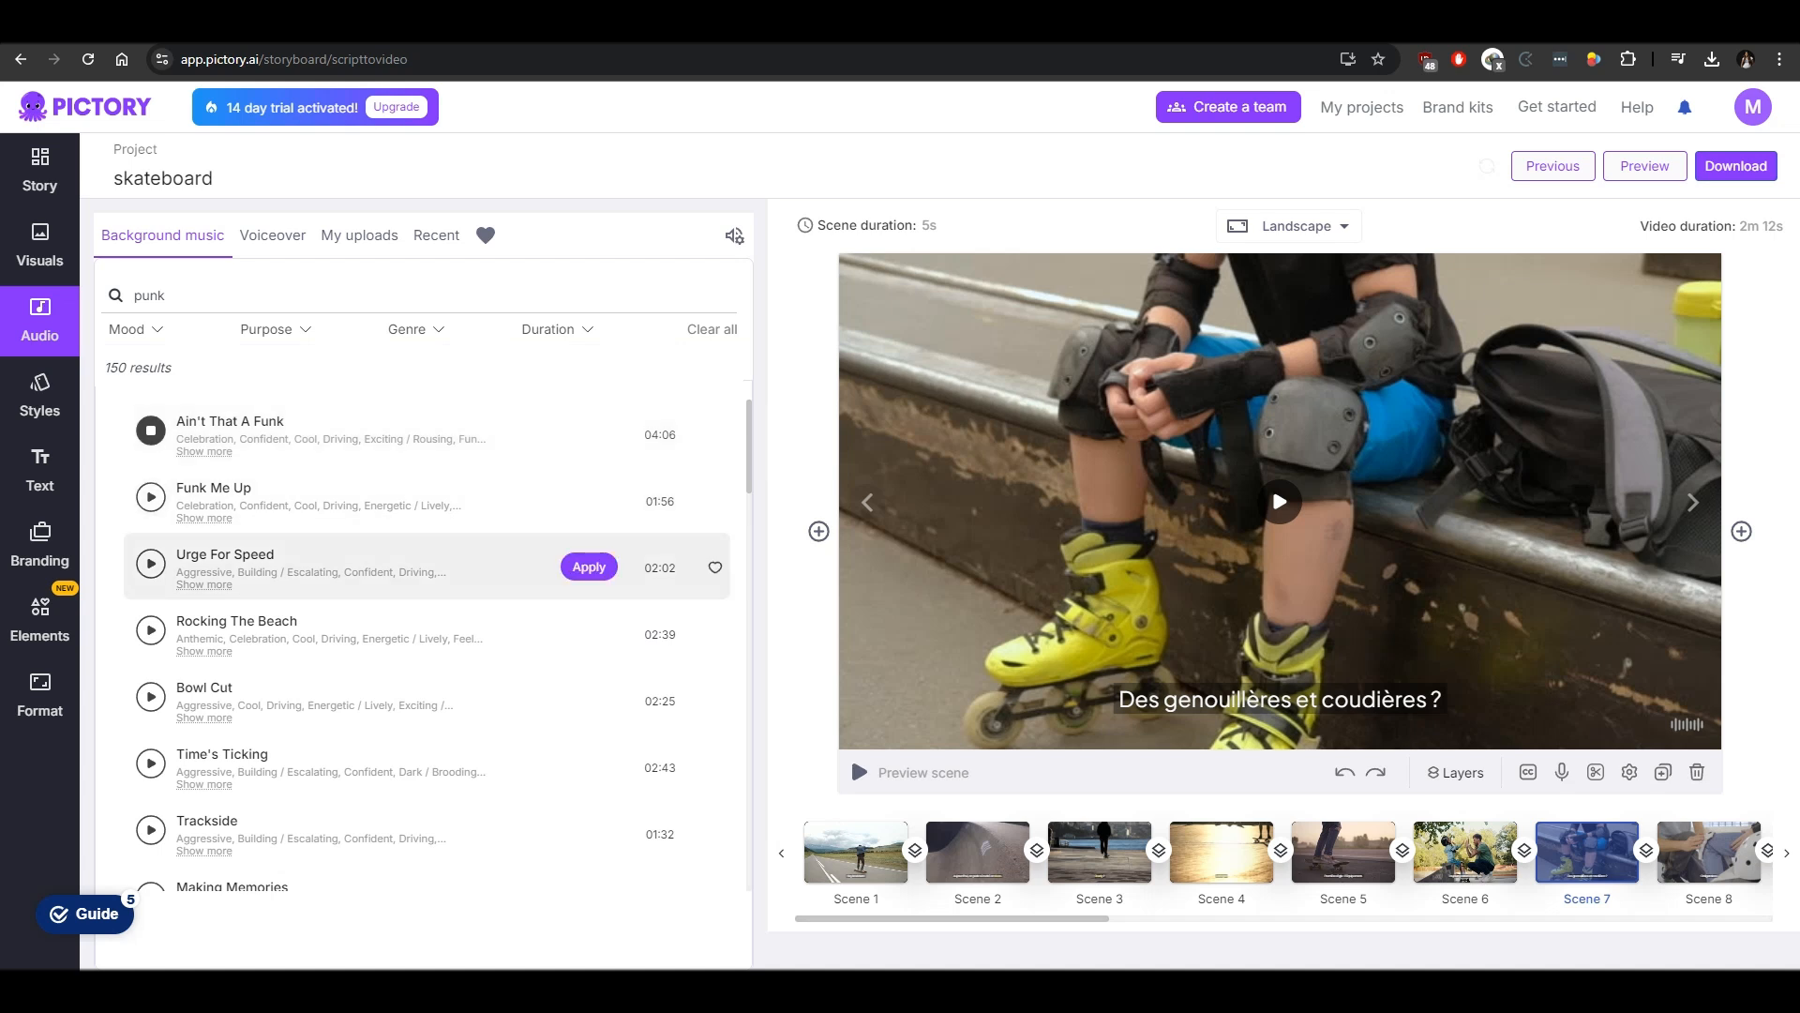
left_click(150, 562)
left_click(151, 630)
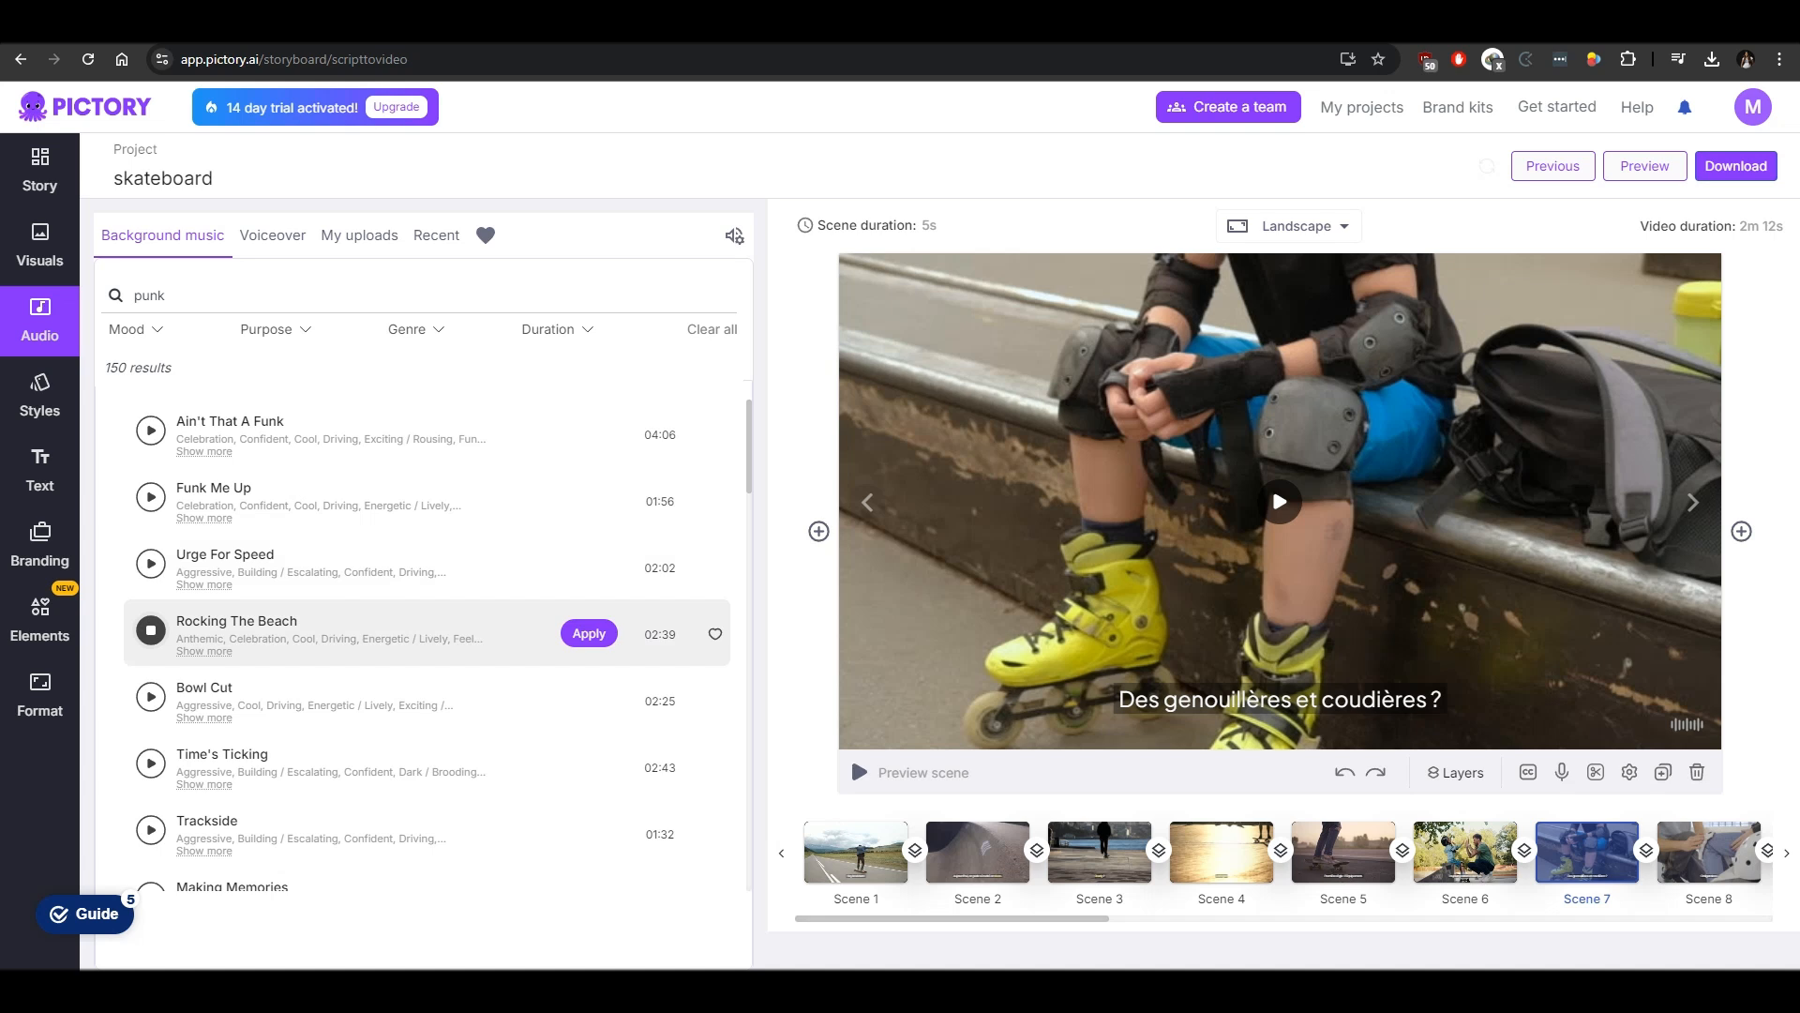
left_click(589, 634)
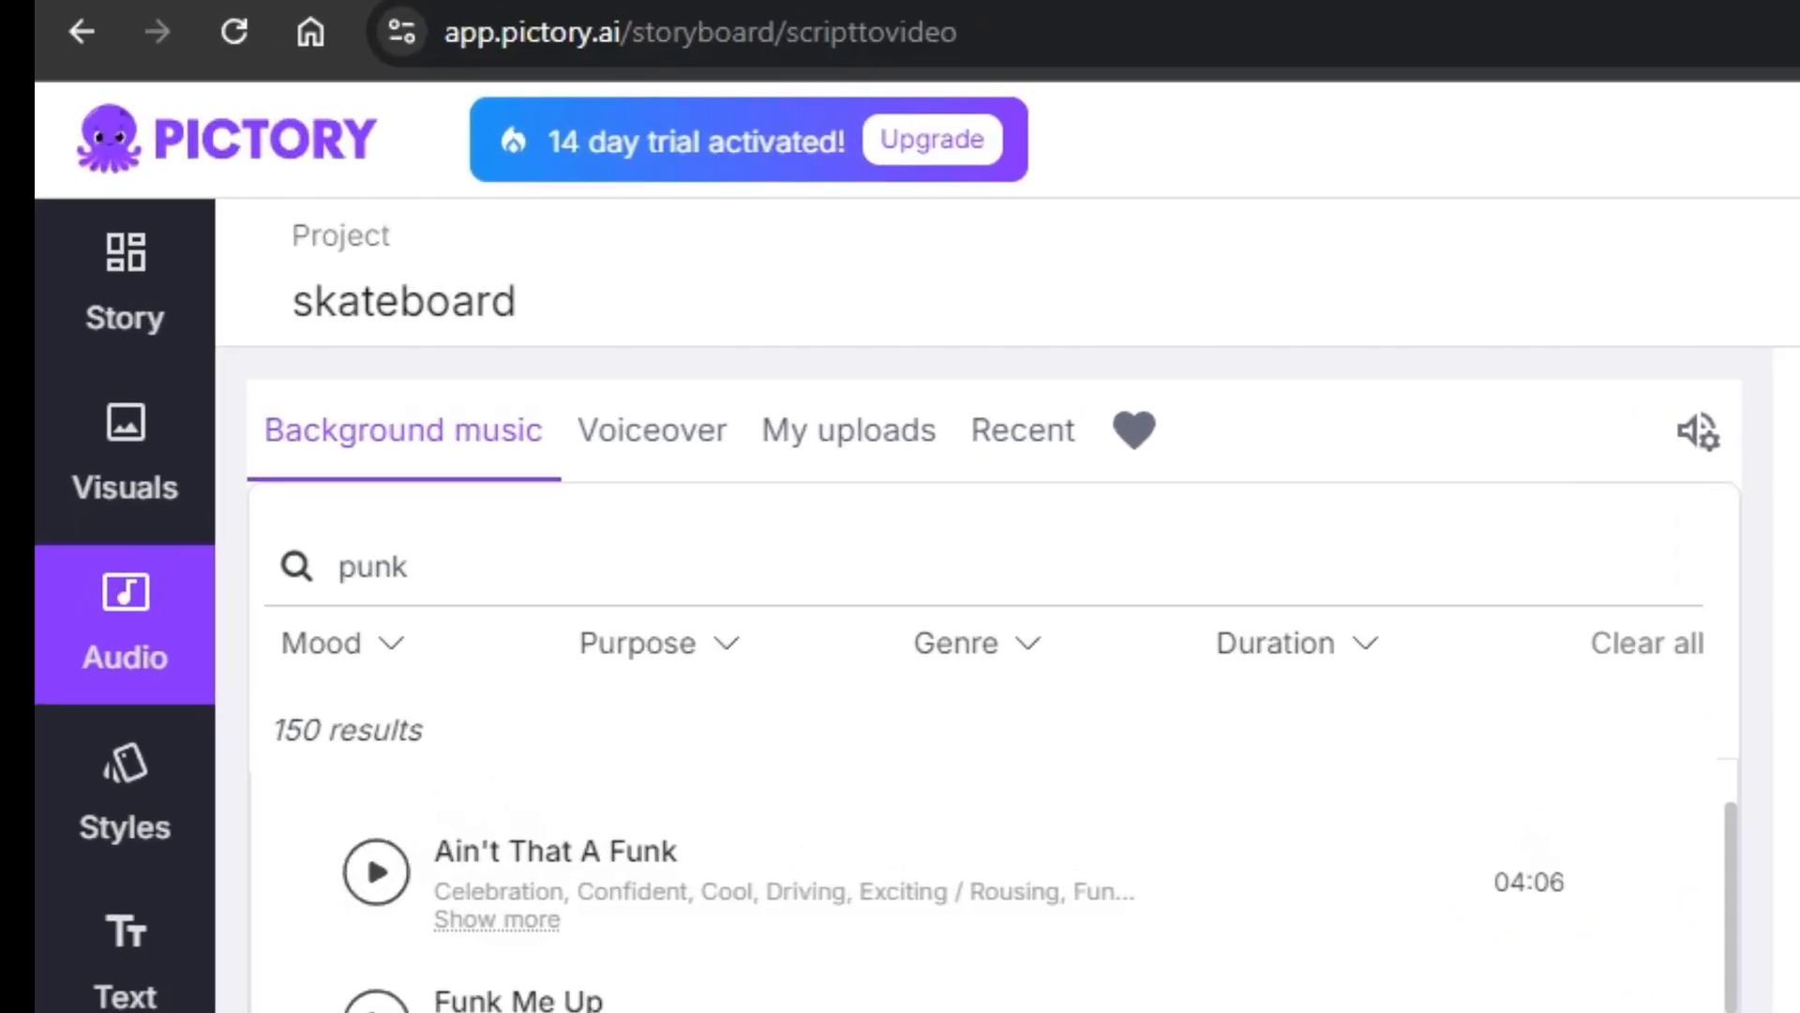
- Listen to samples of the three premium French voiceover voices
left_click(667, 427)
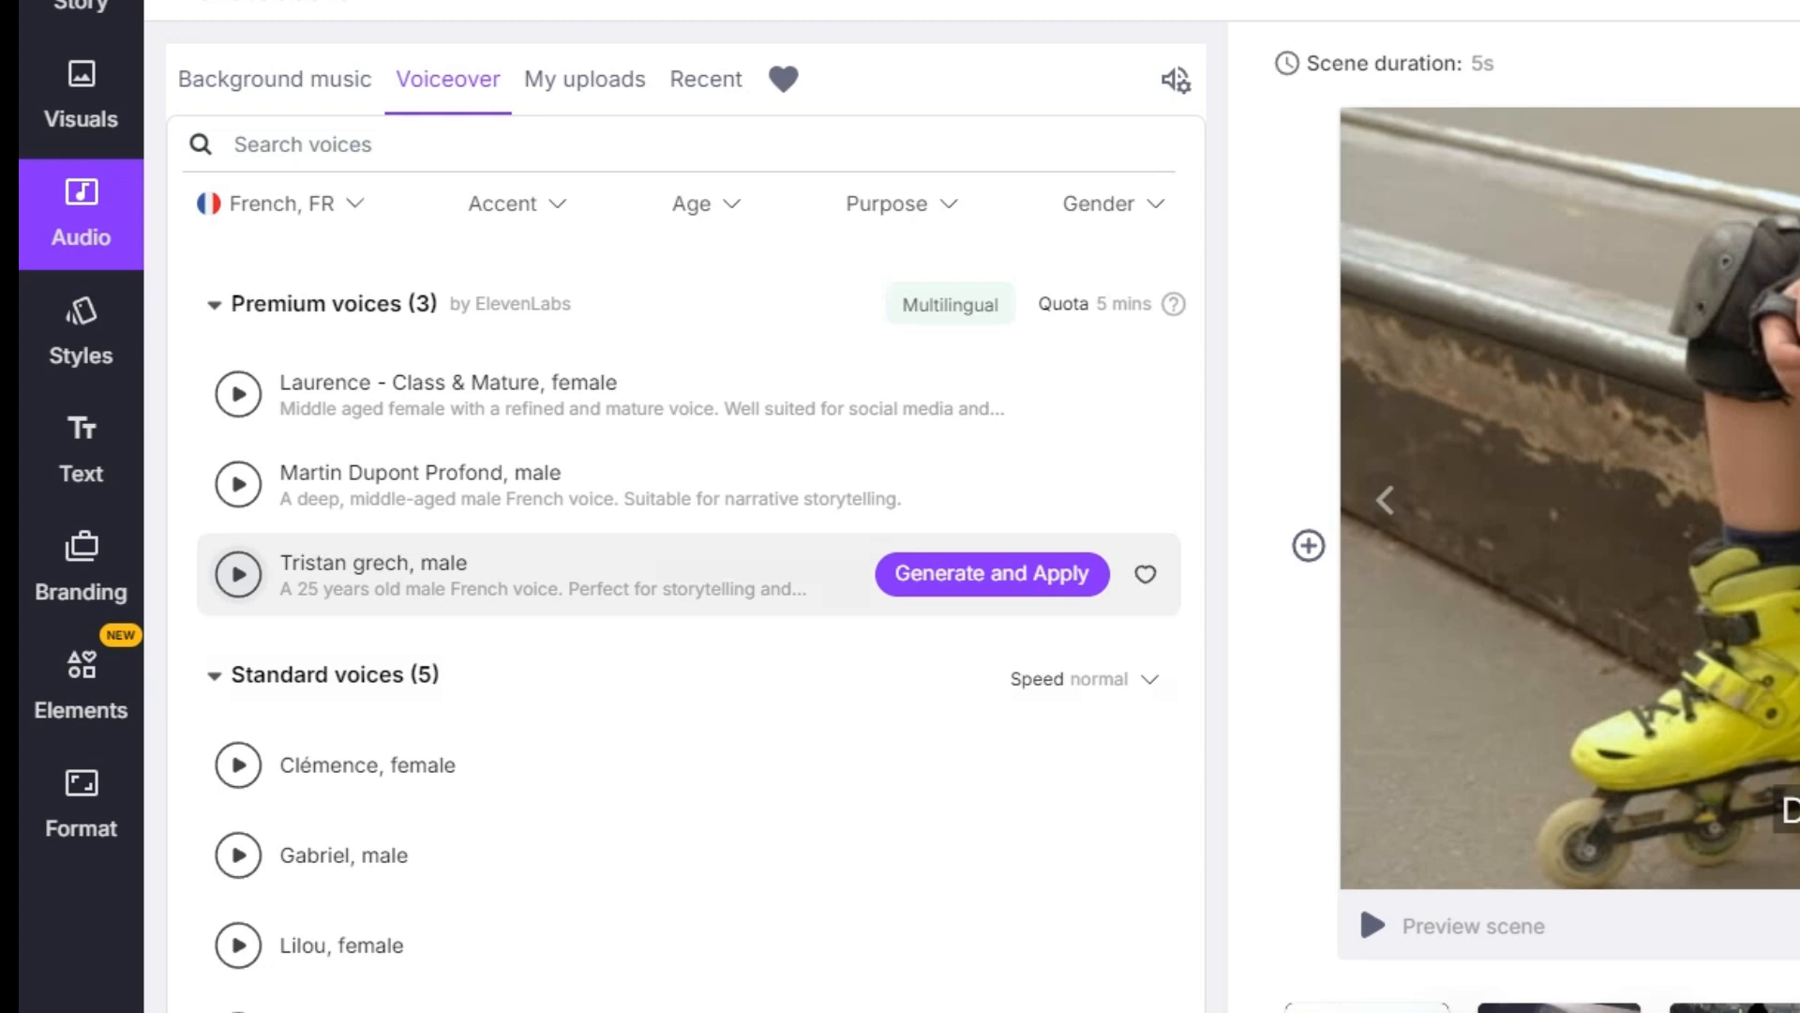
left_click(238, 573)
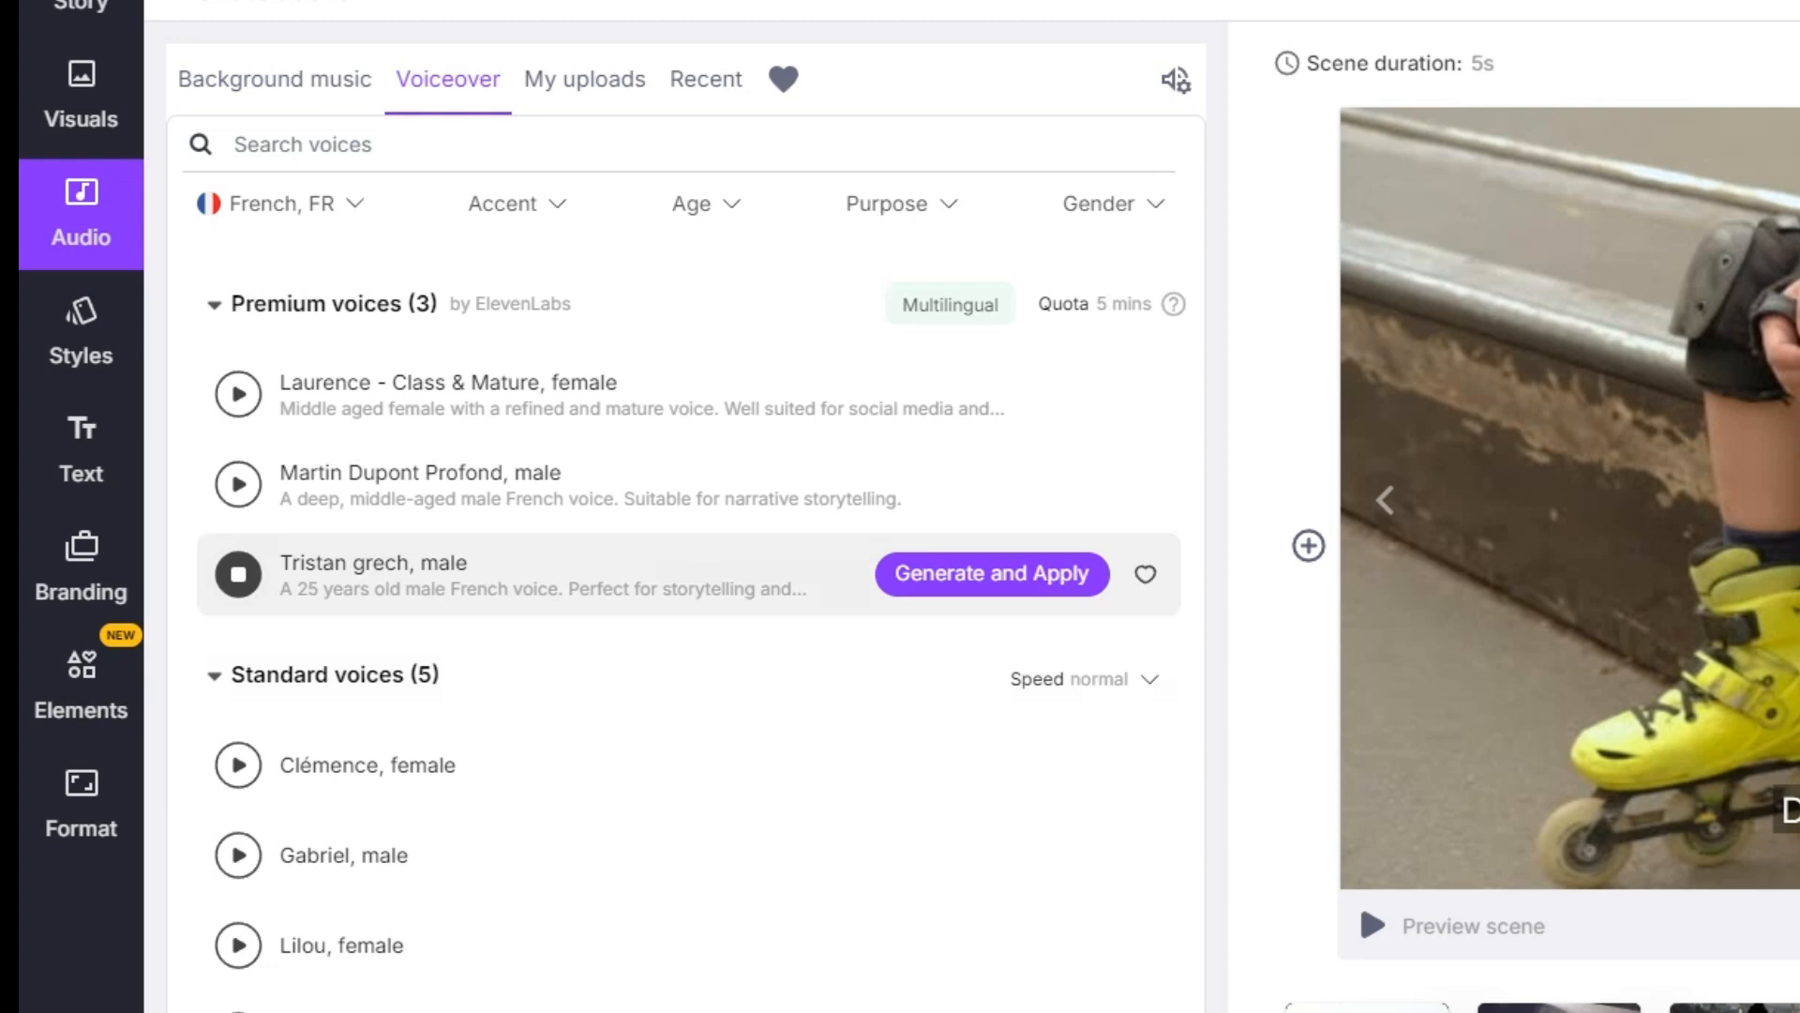
left_click(239, 484)
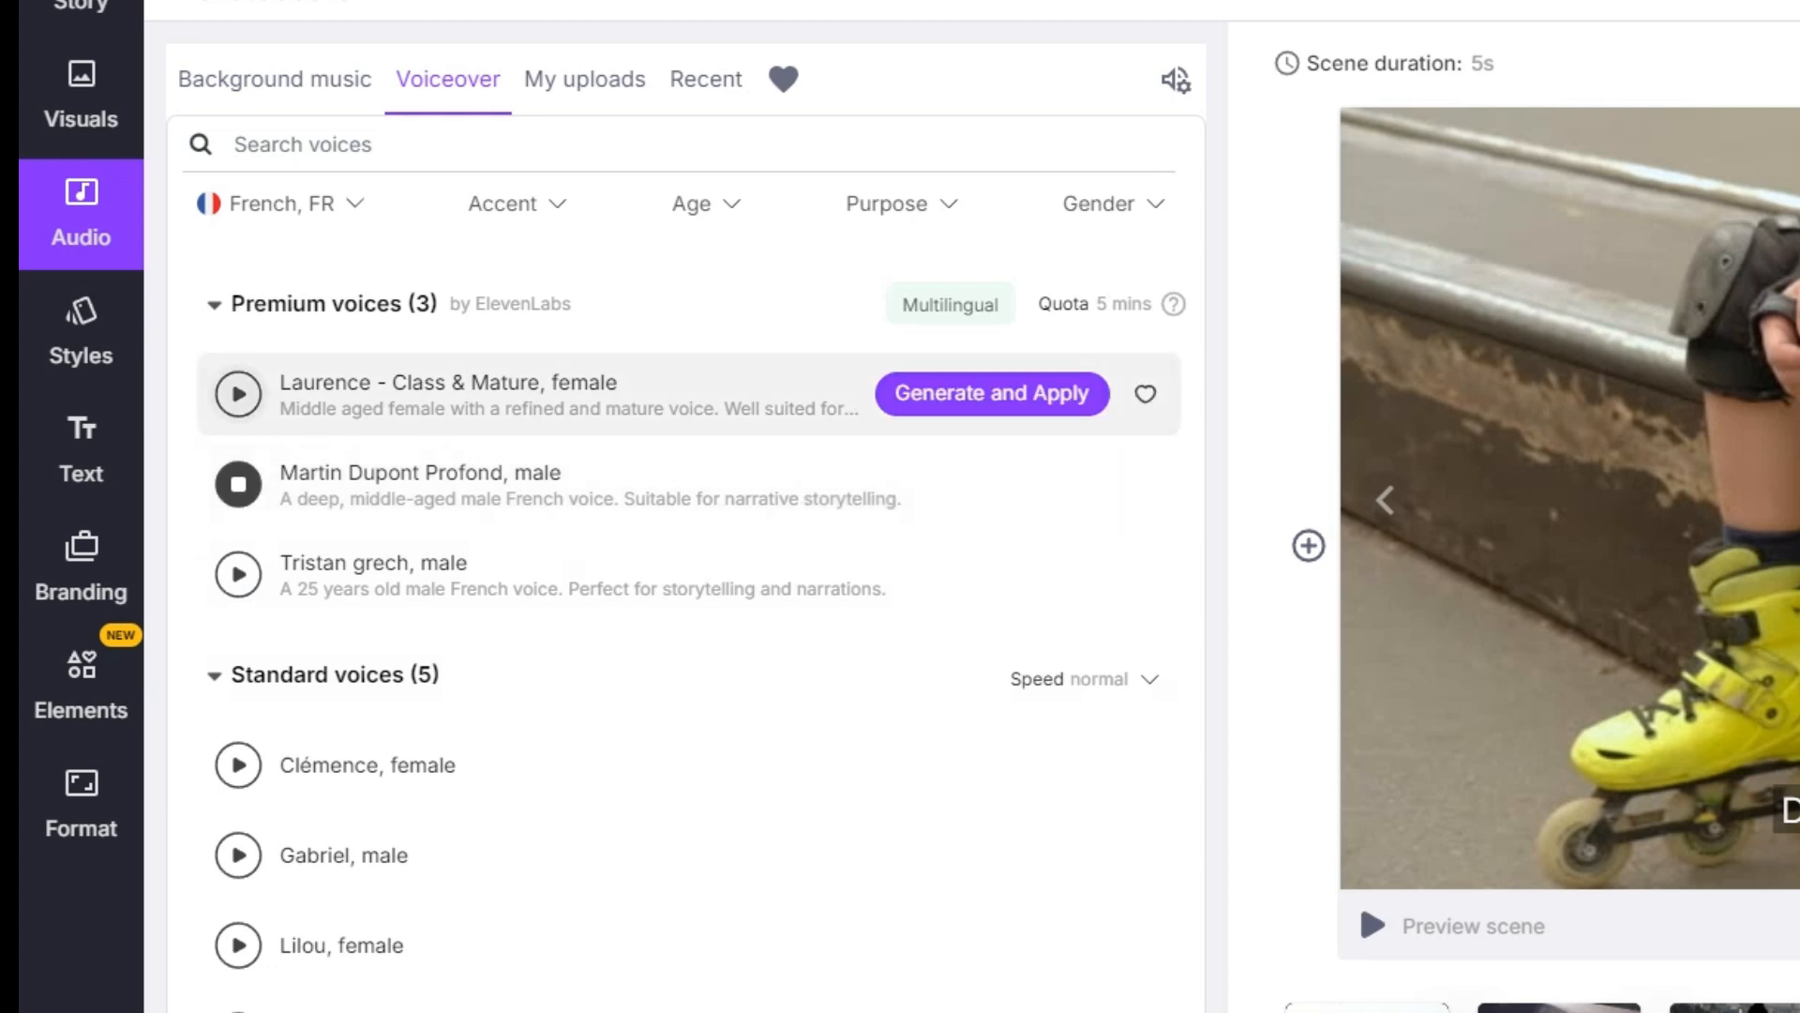
left_click(238, 394)
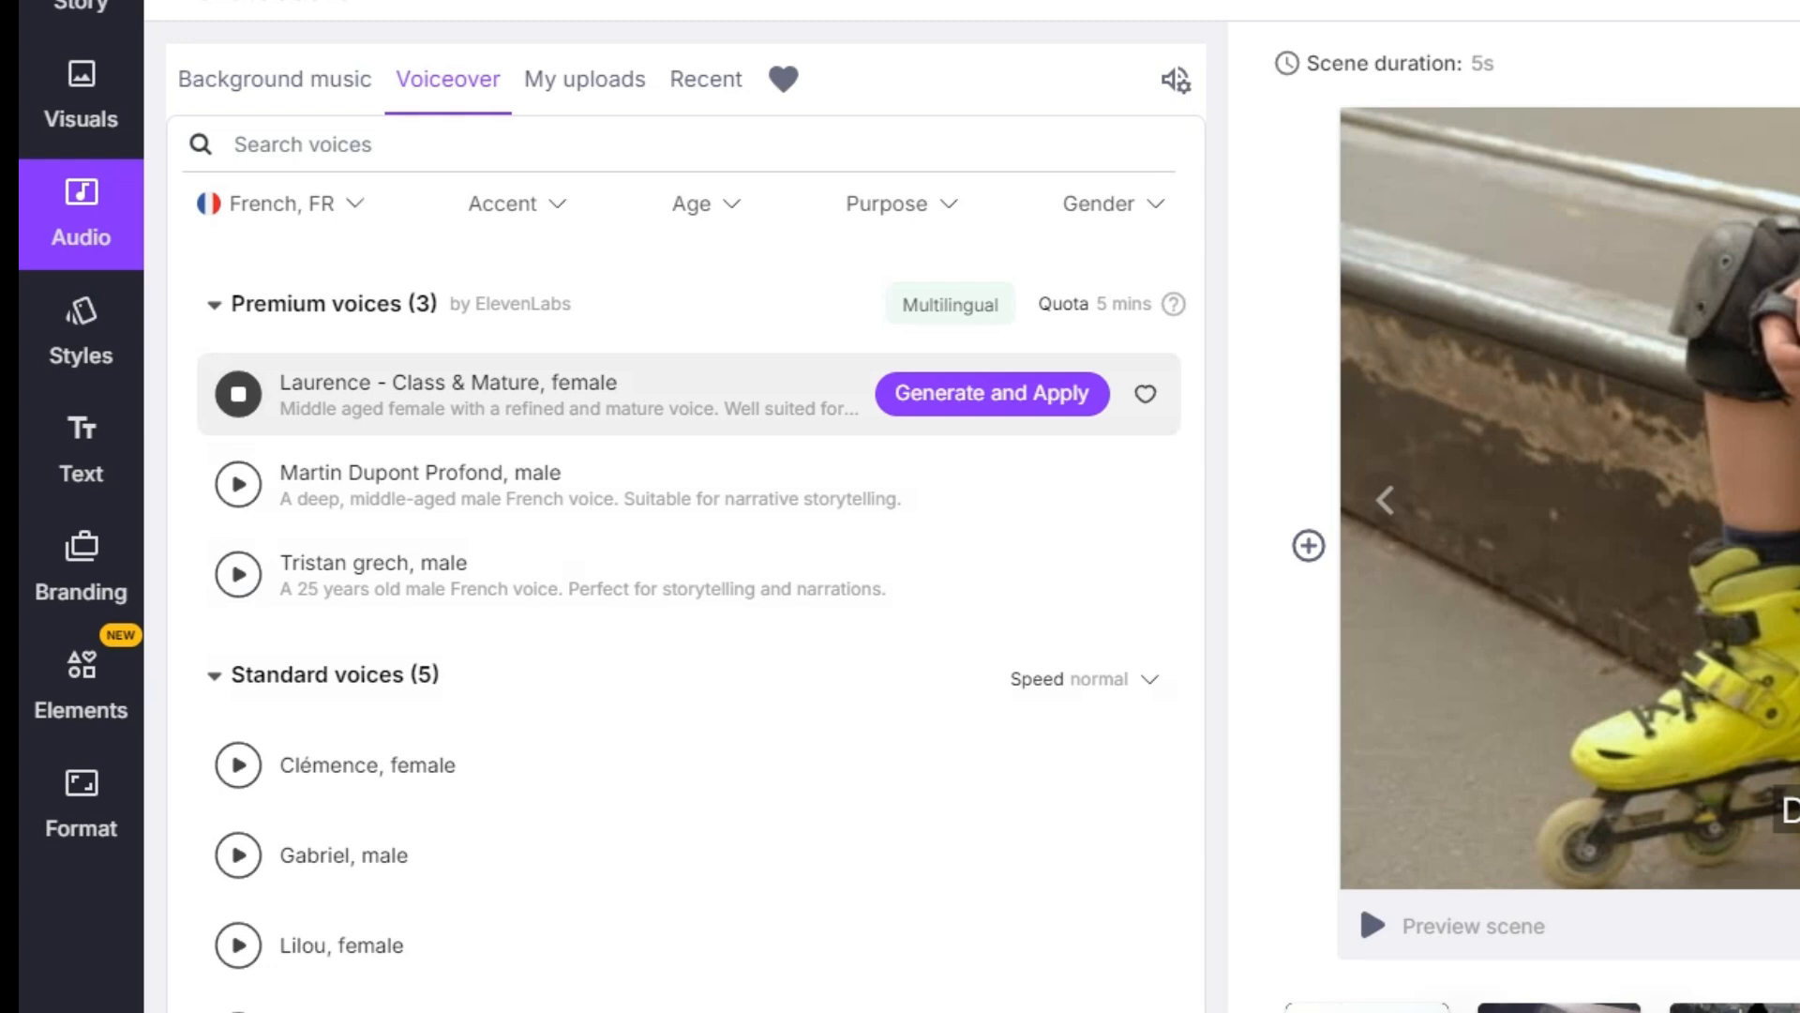
scroll(656, 553, "down", 1)
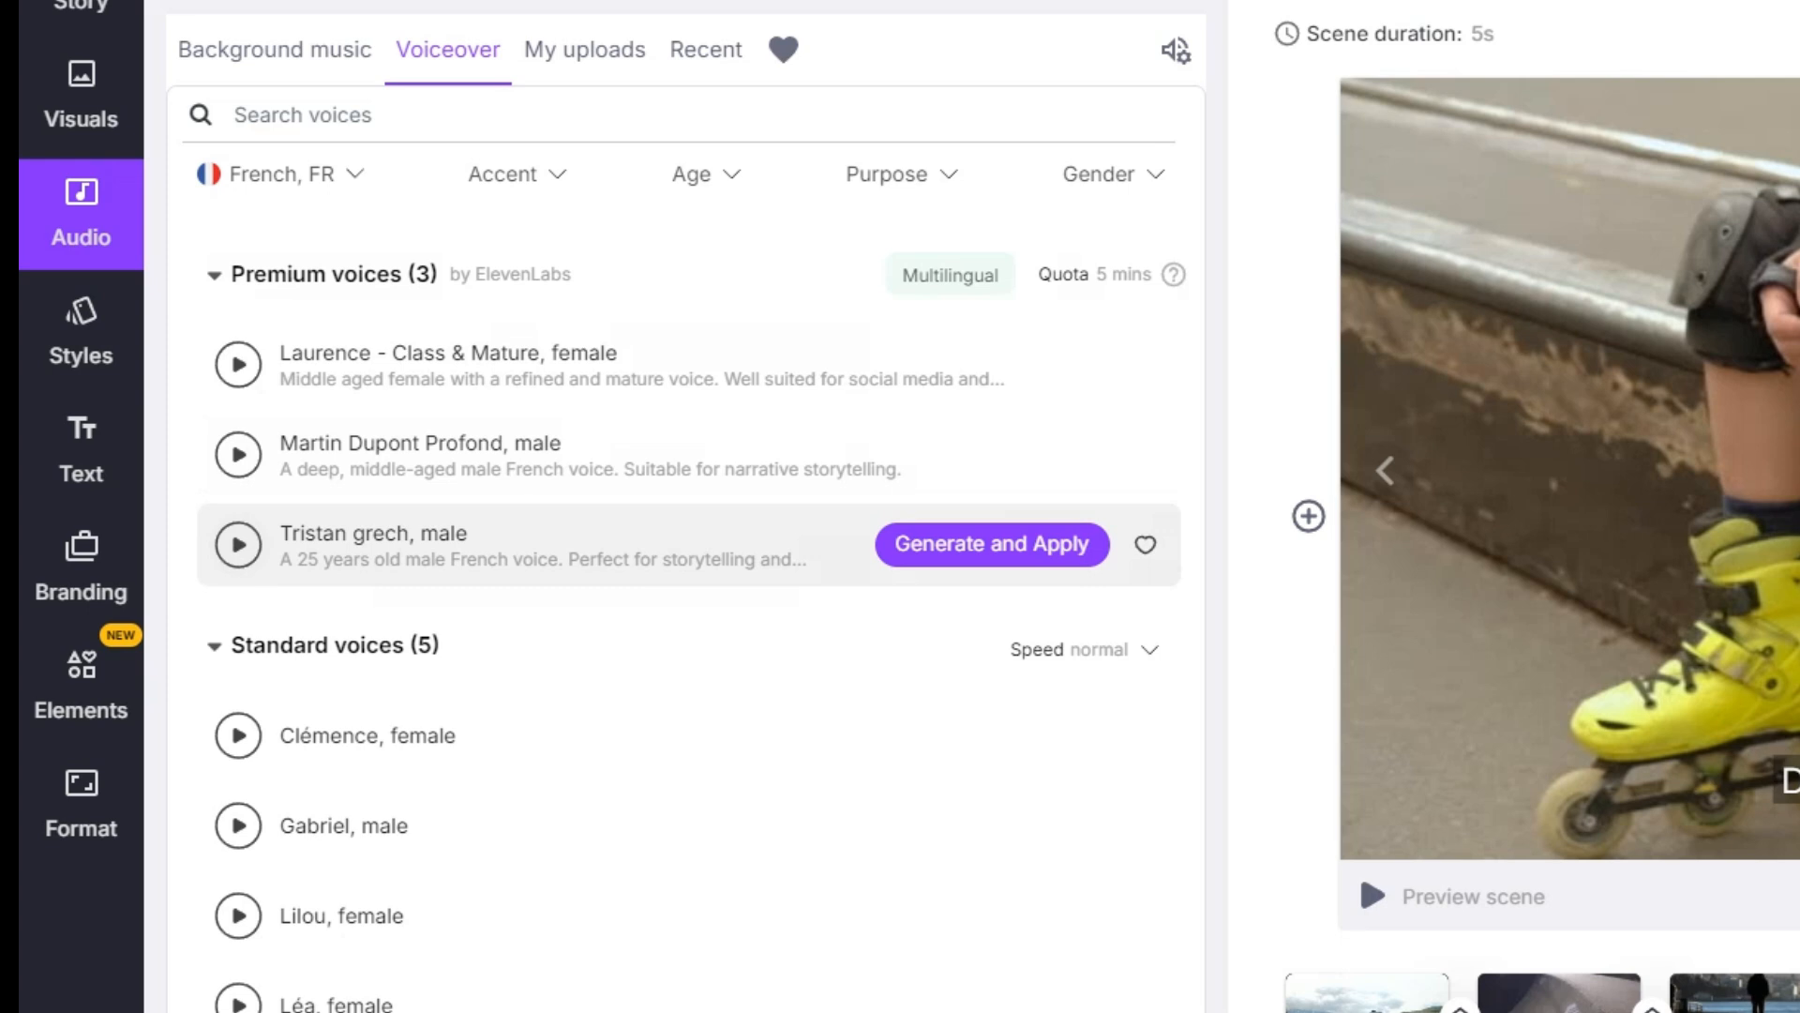
- Generate the video's voiceover with the 25-year-old male premium French voice, and replace scene 2's voice-over with the uploaded scene 2.mp3
left_click(992, 543)
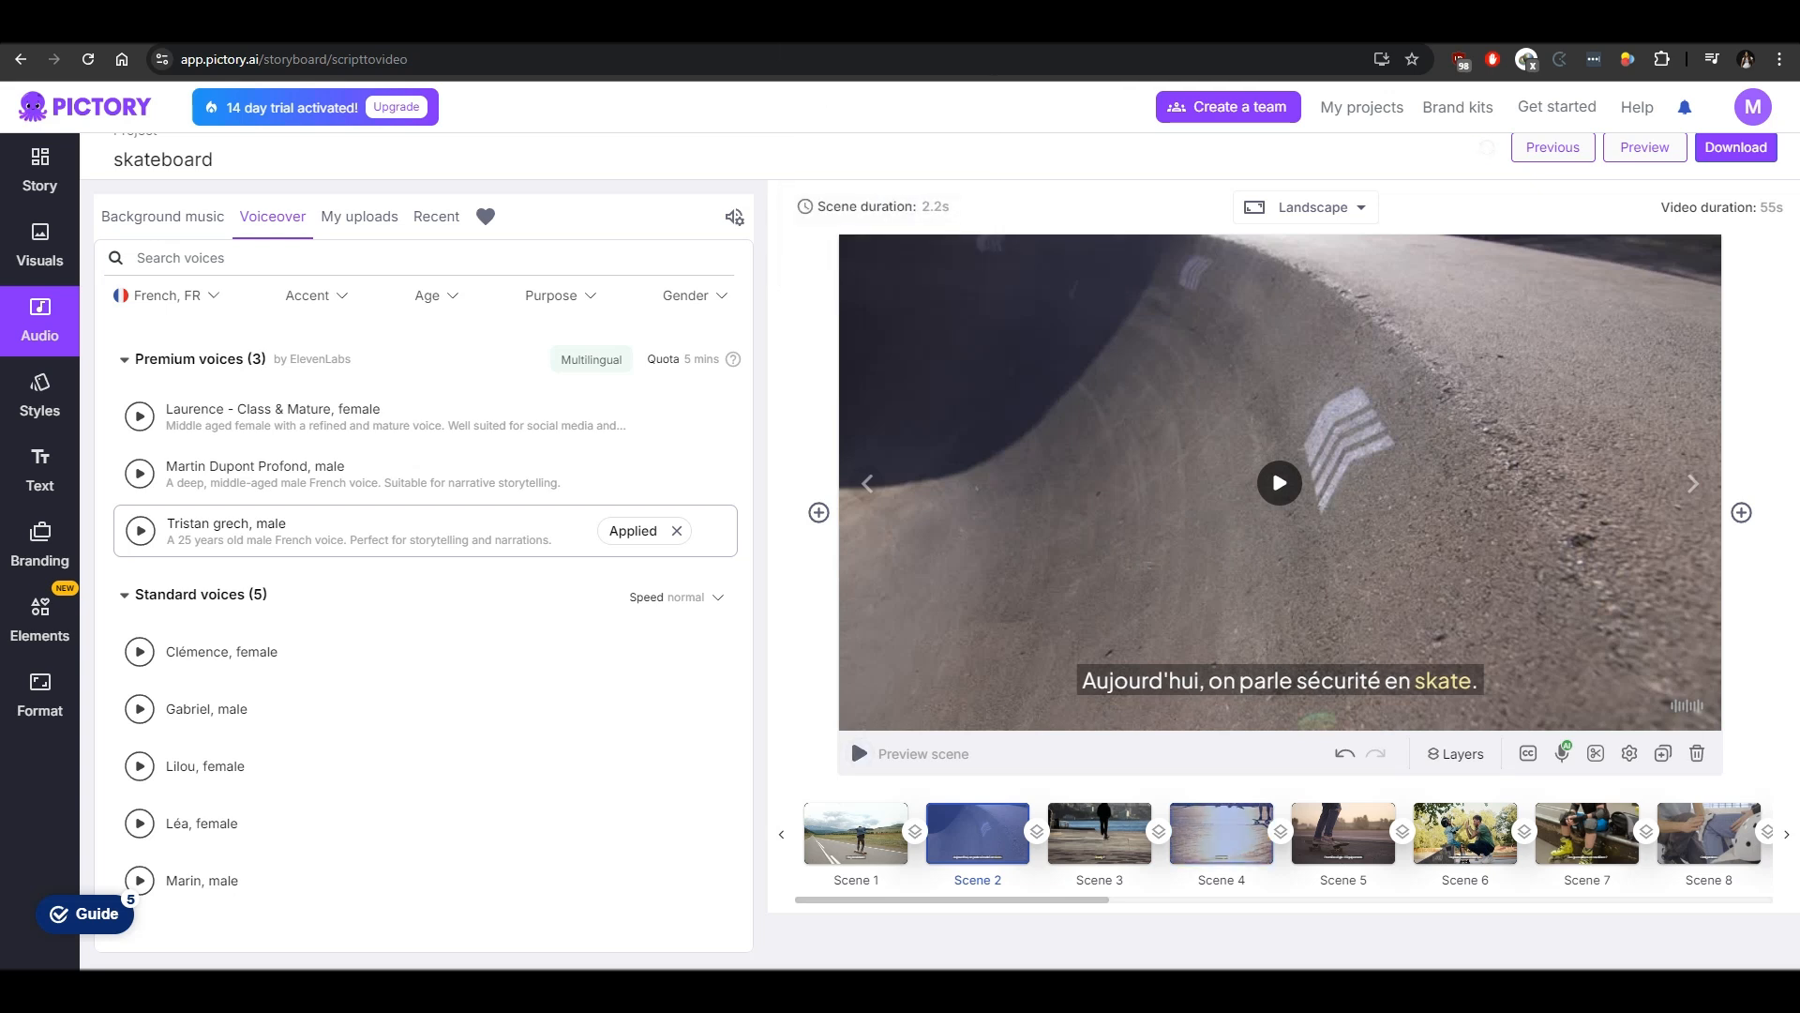
left_click(1562, 753)
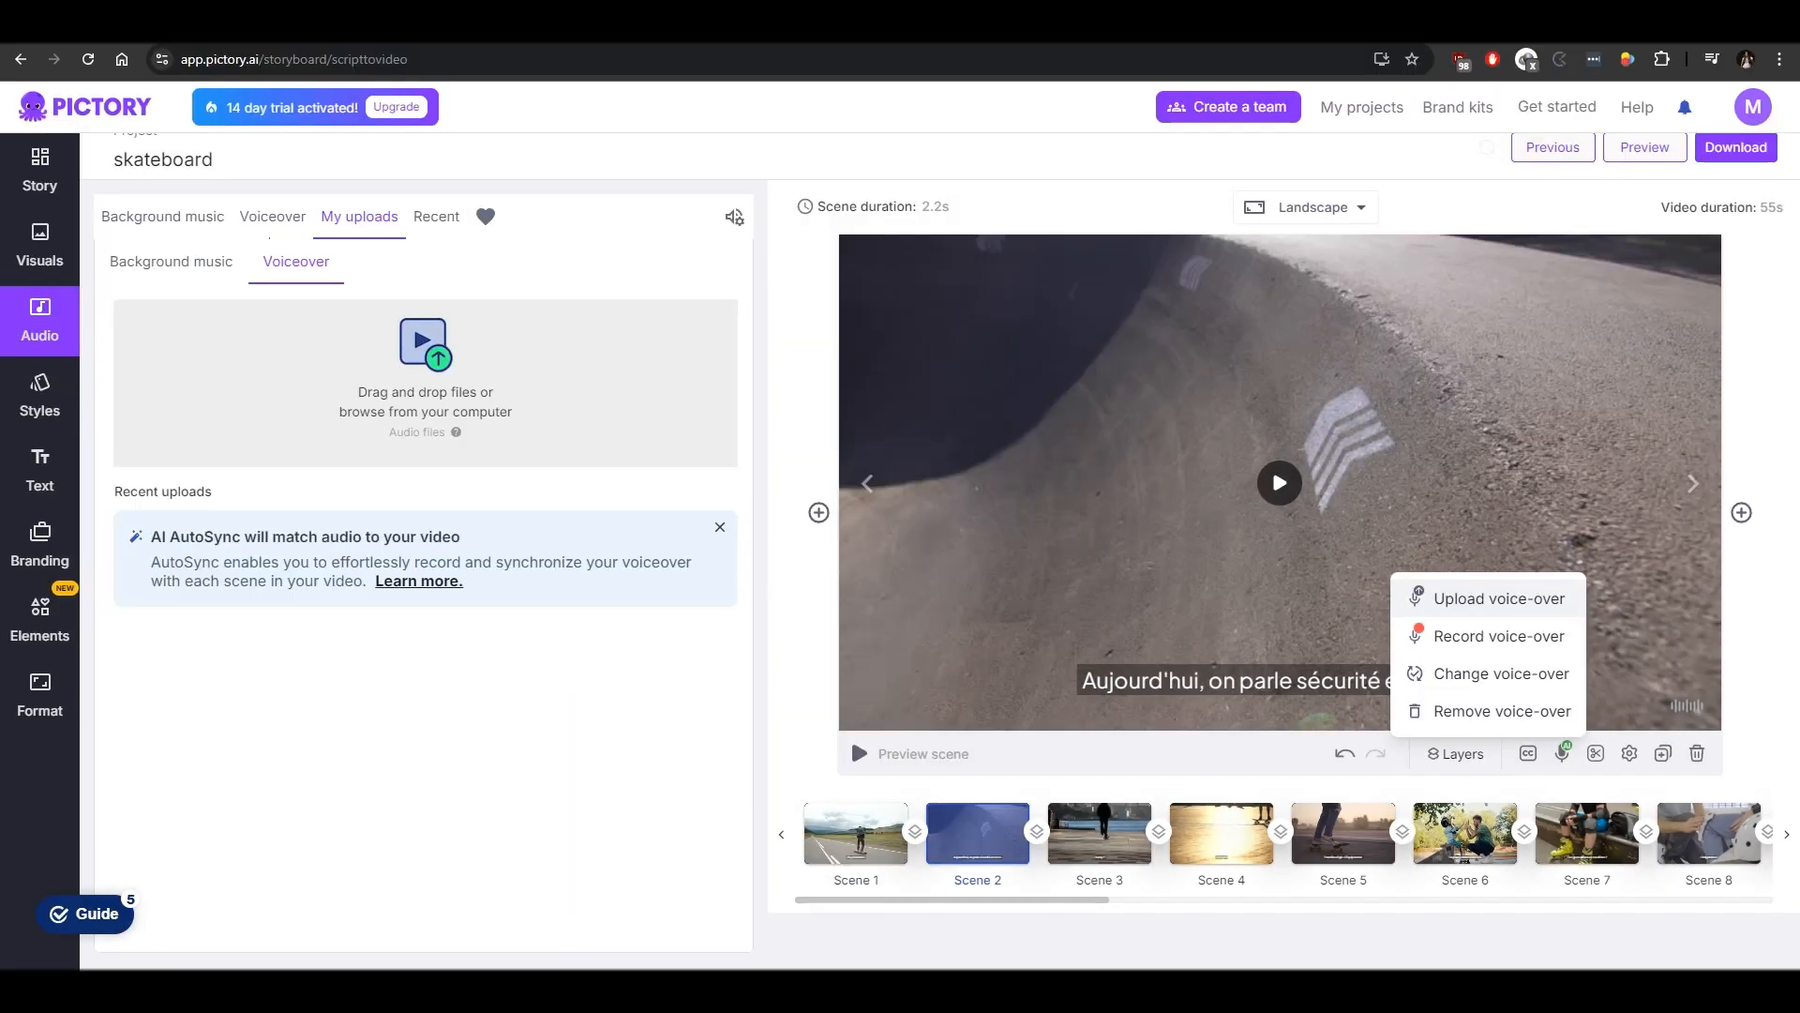
left_click(1500, 598)
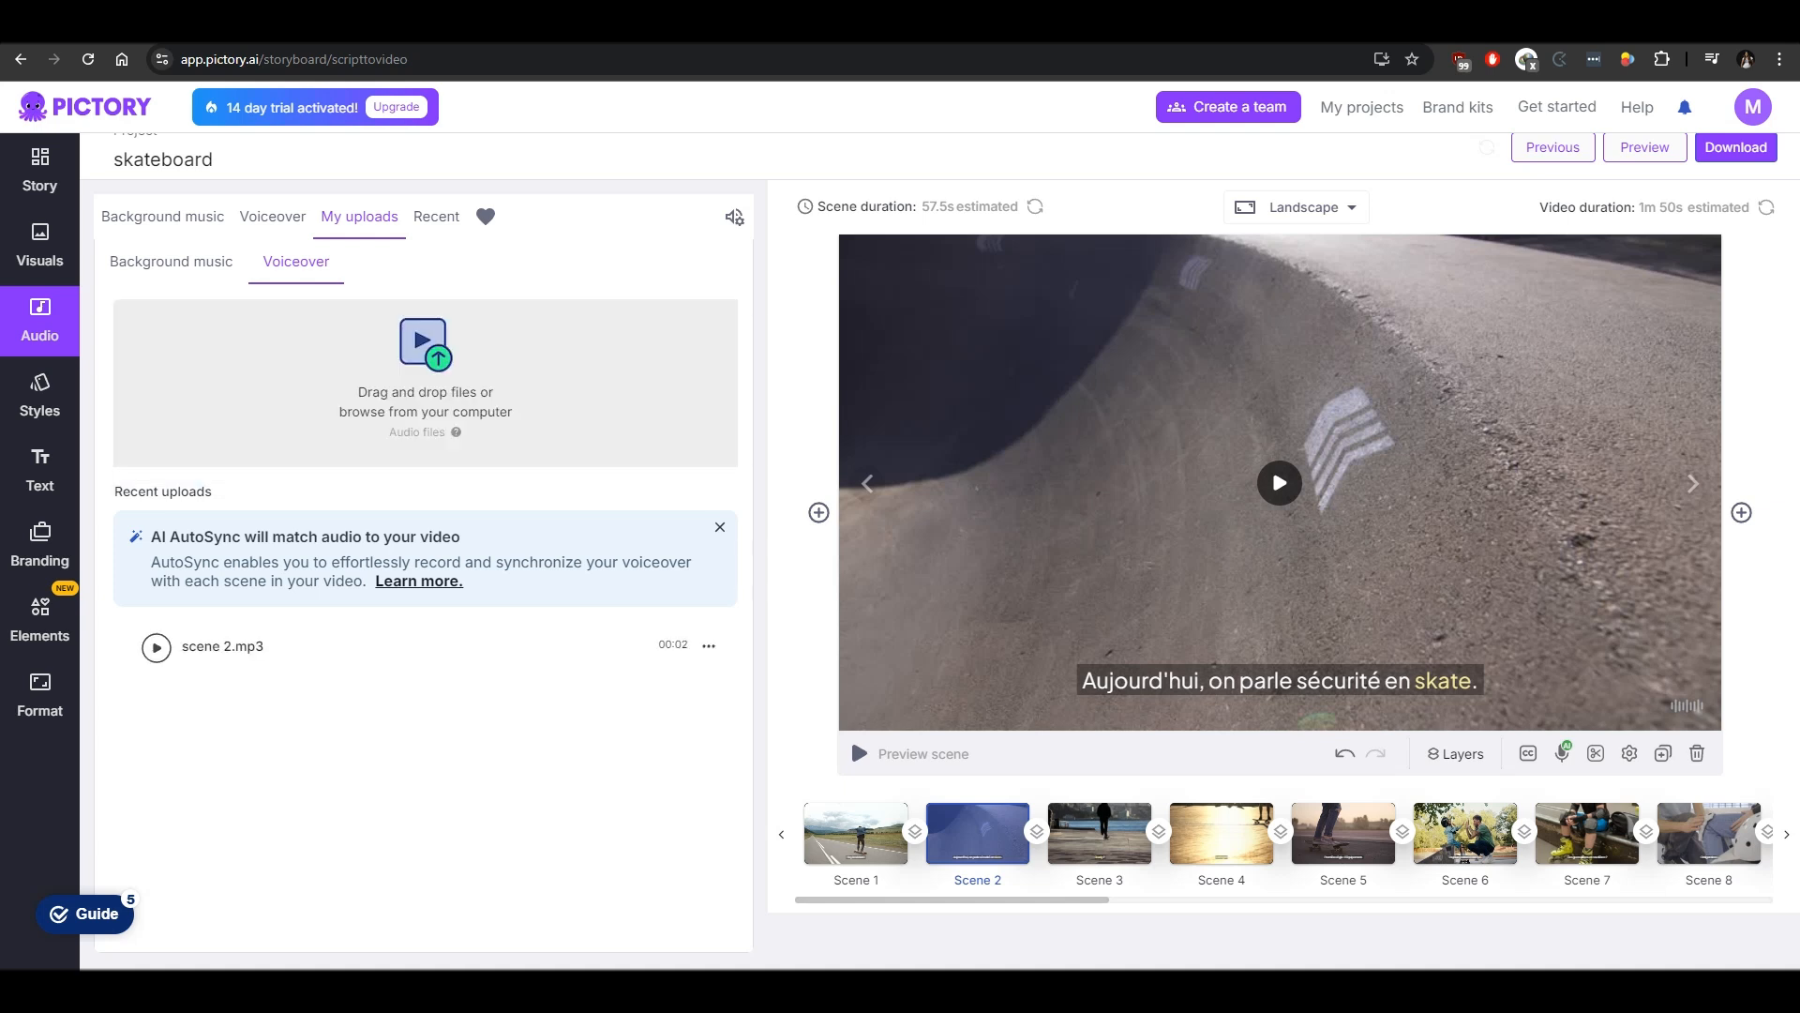
mouse_move(430, 646)
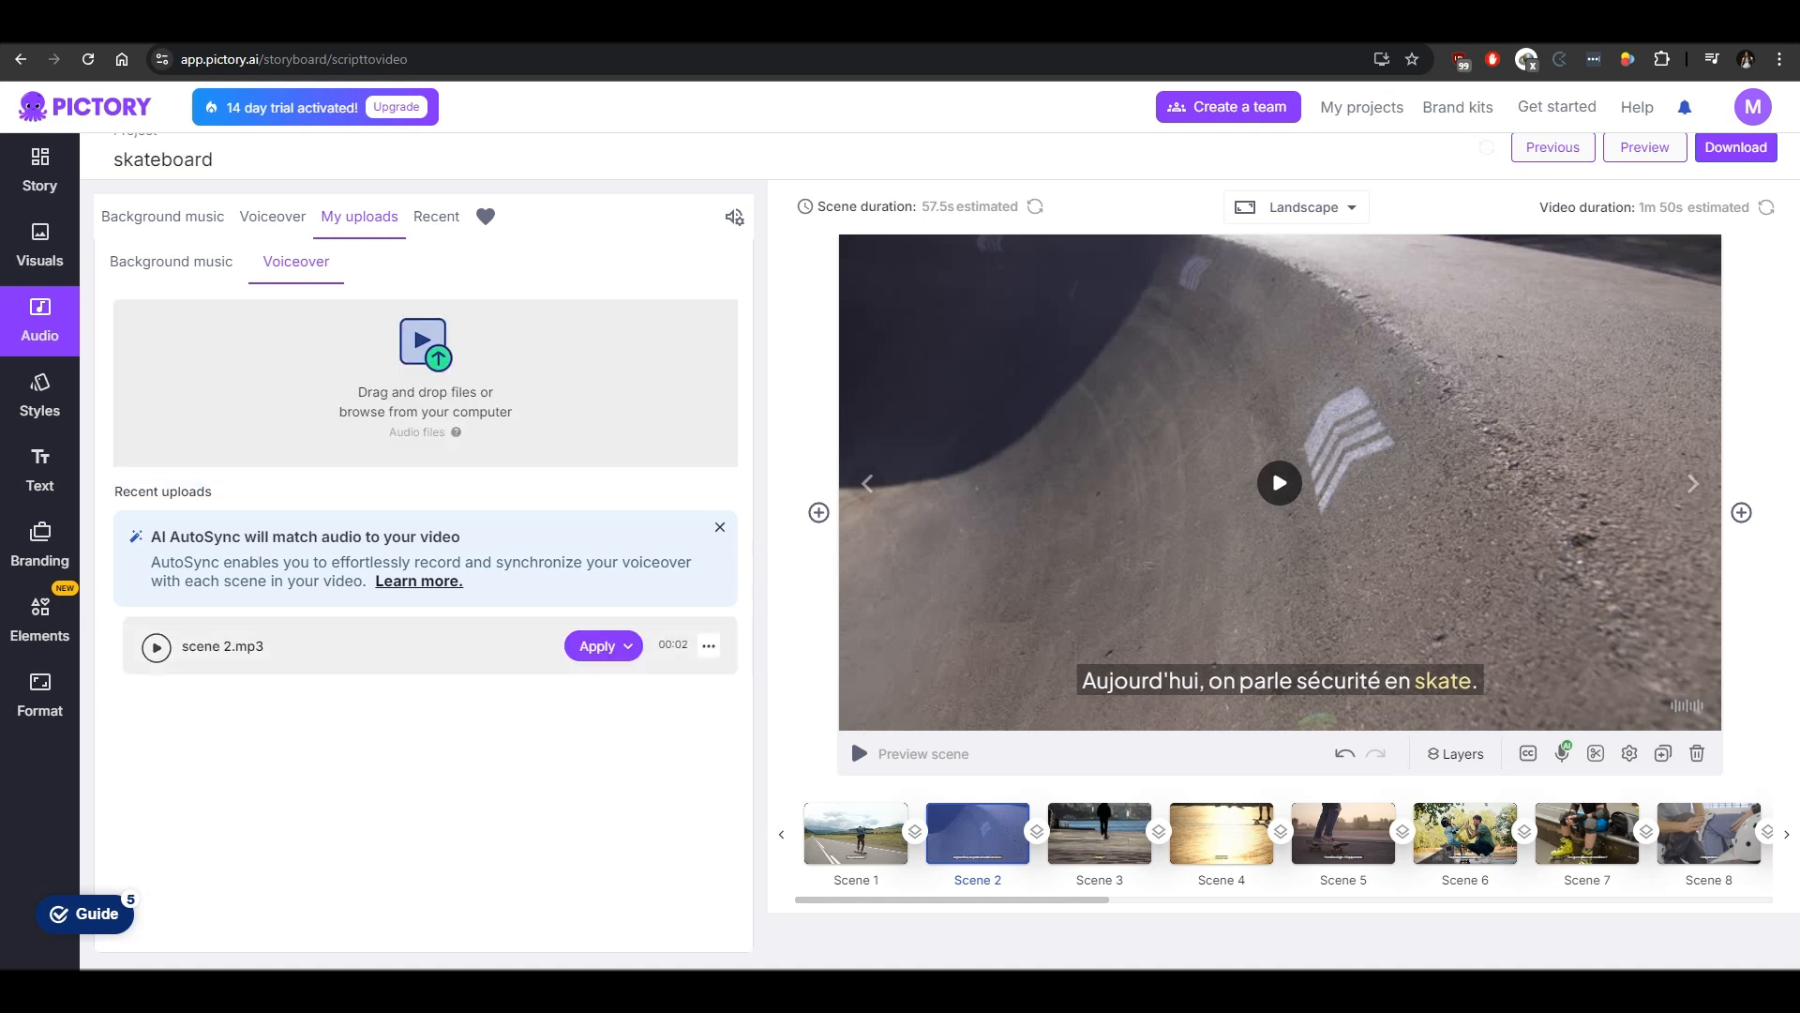
left_click(603, 646)
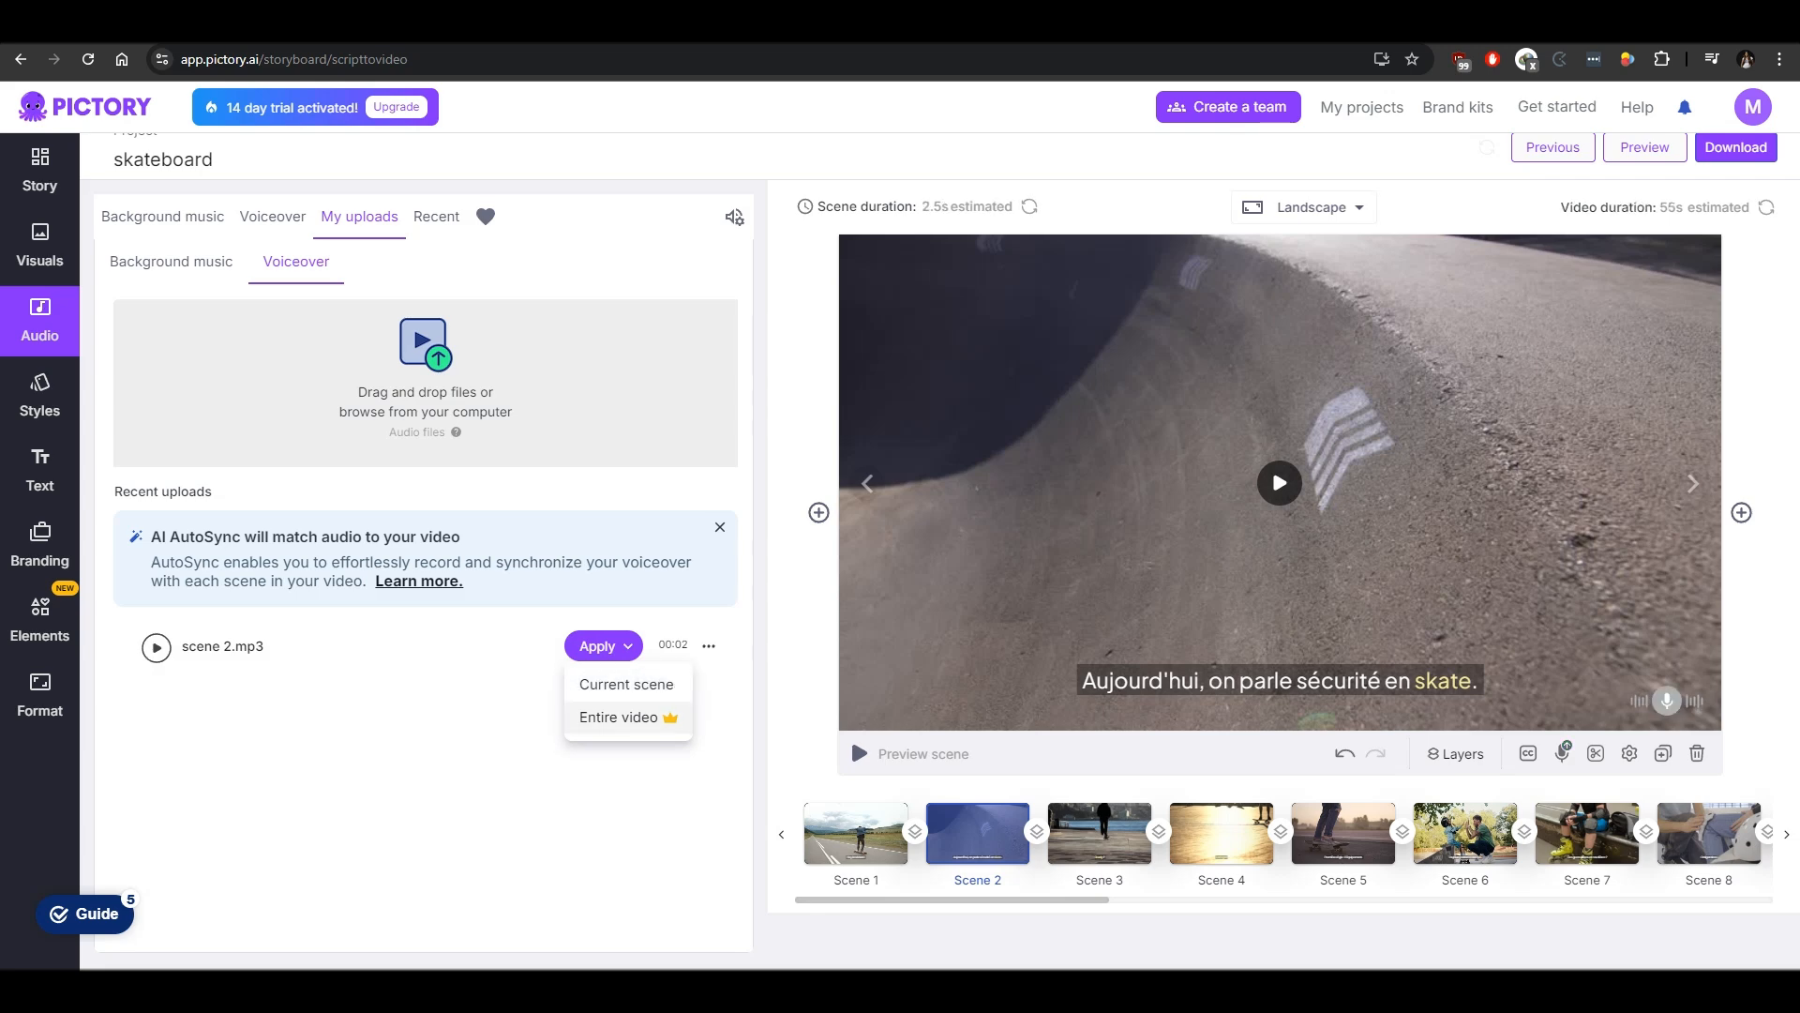
left_click(626, 685)
left_click(859, 753)
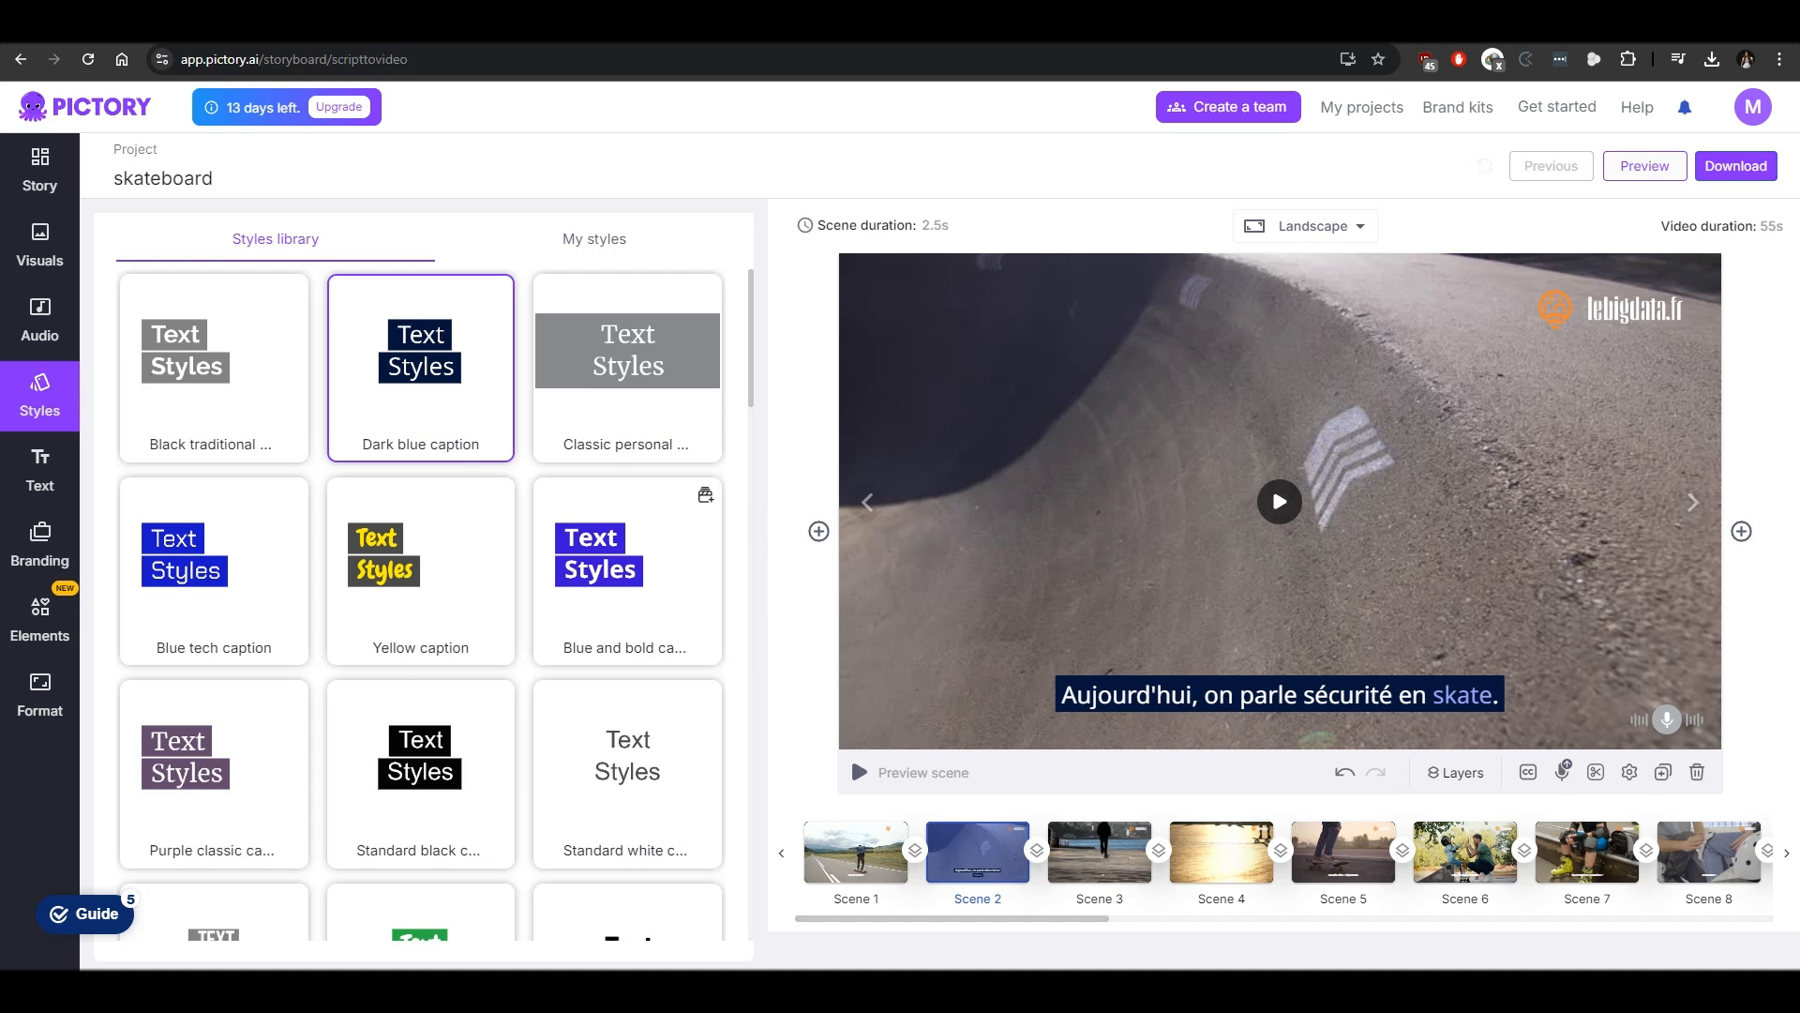
- Try the Yellow caption and Purple classic caption styles on scene 2's subtitle and browse further caption styles
left_click(421, 570)
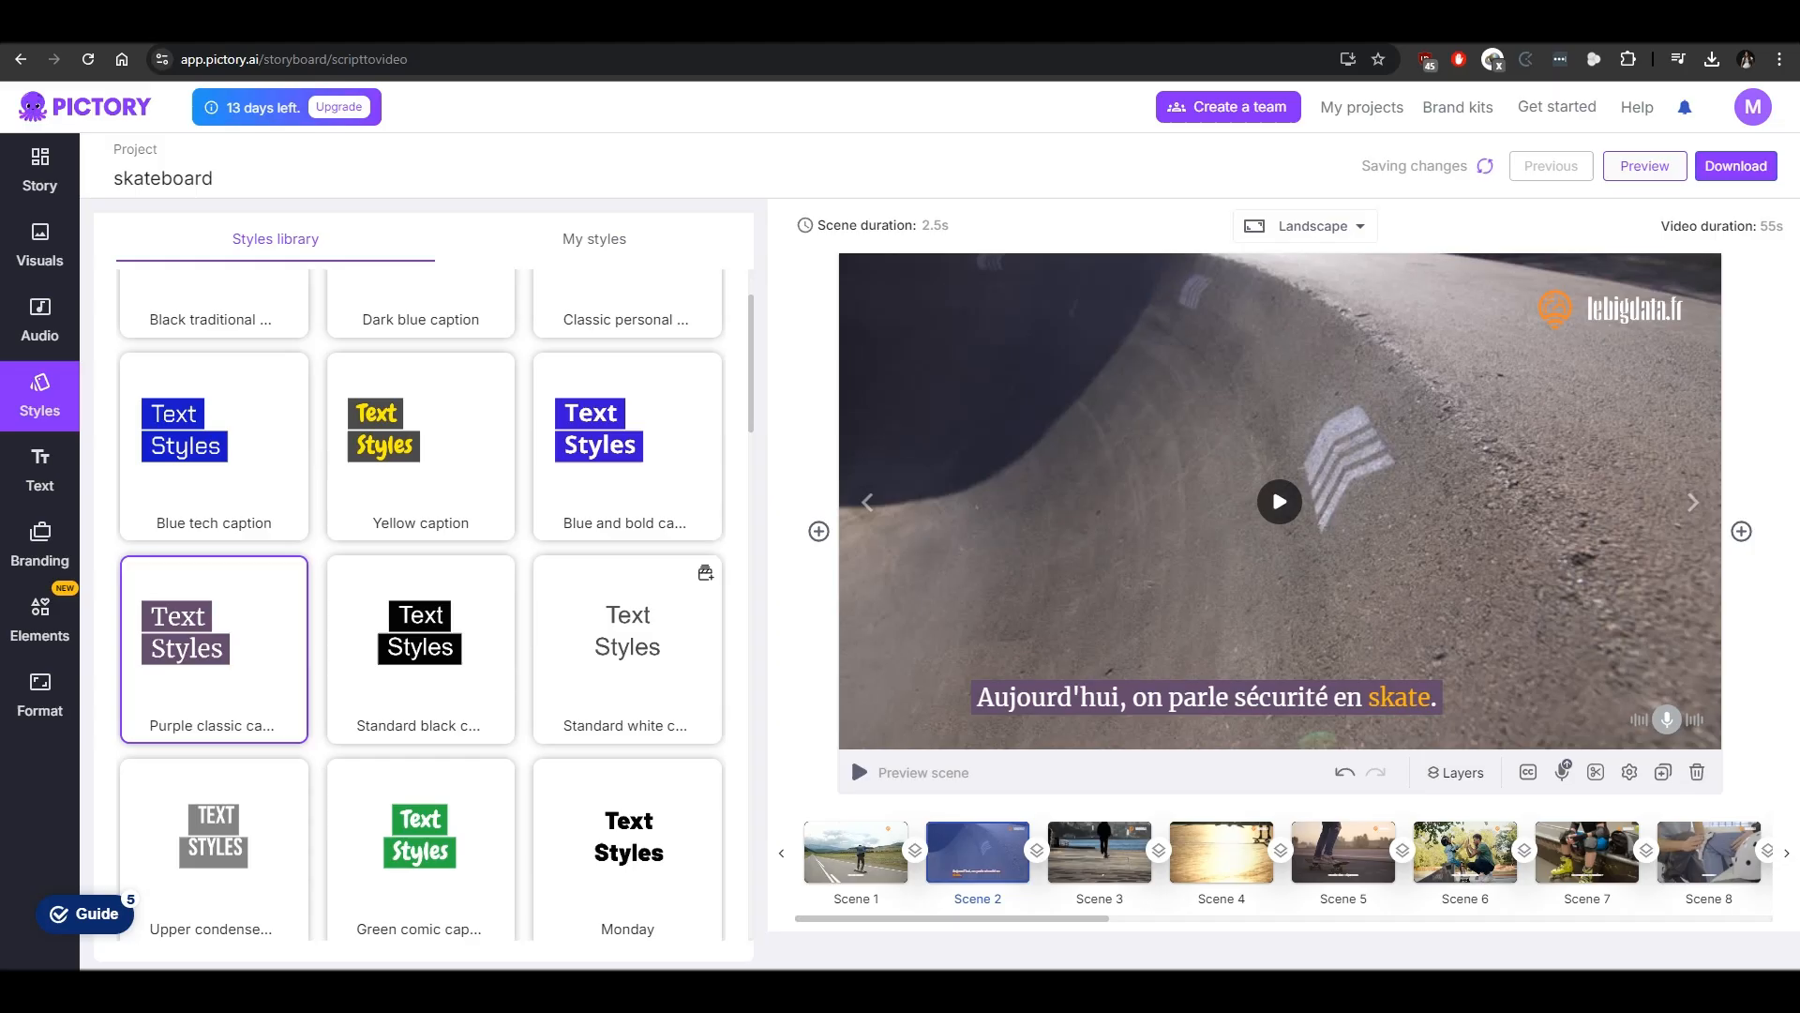
scroll(624, 731, "down", 1)
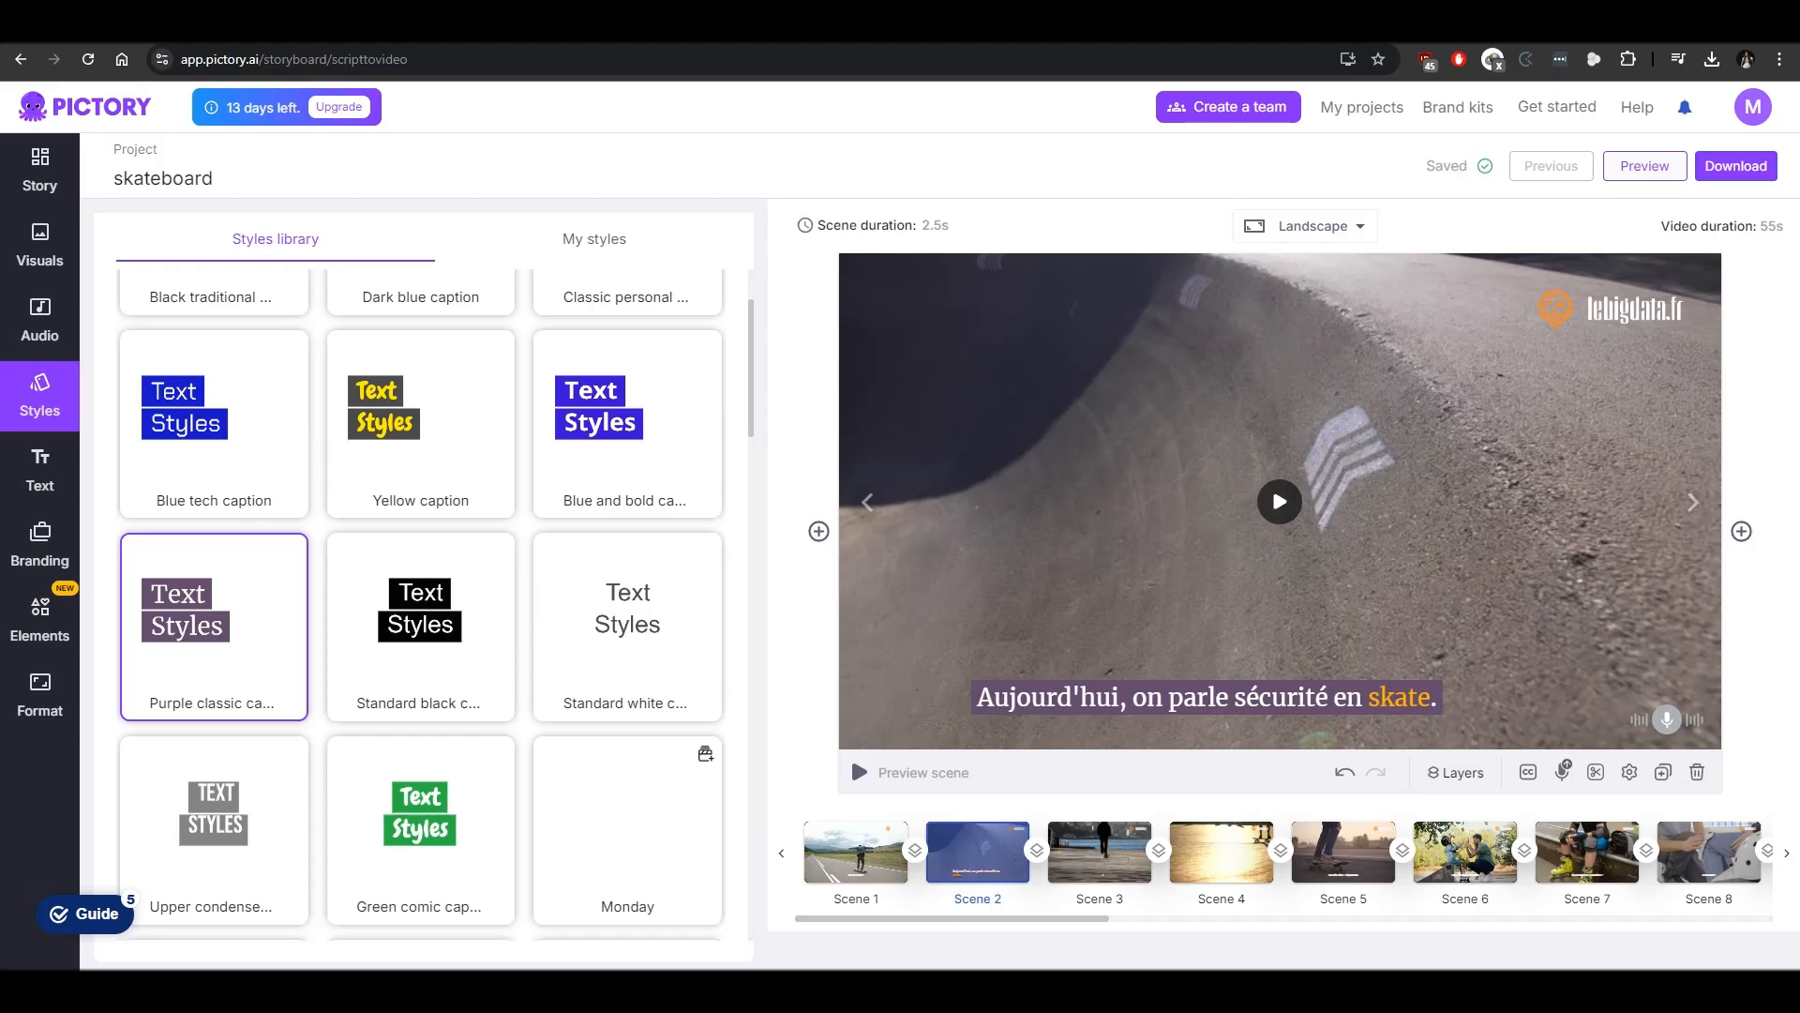
scroll(422, 816, "down", 4)
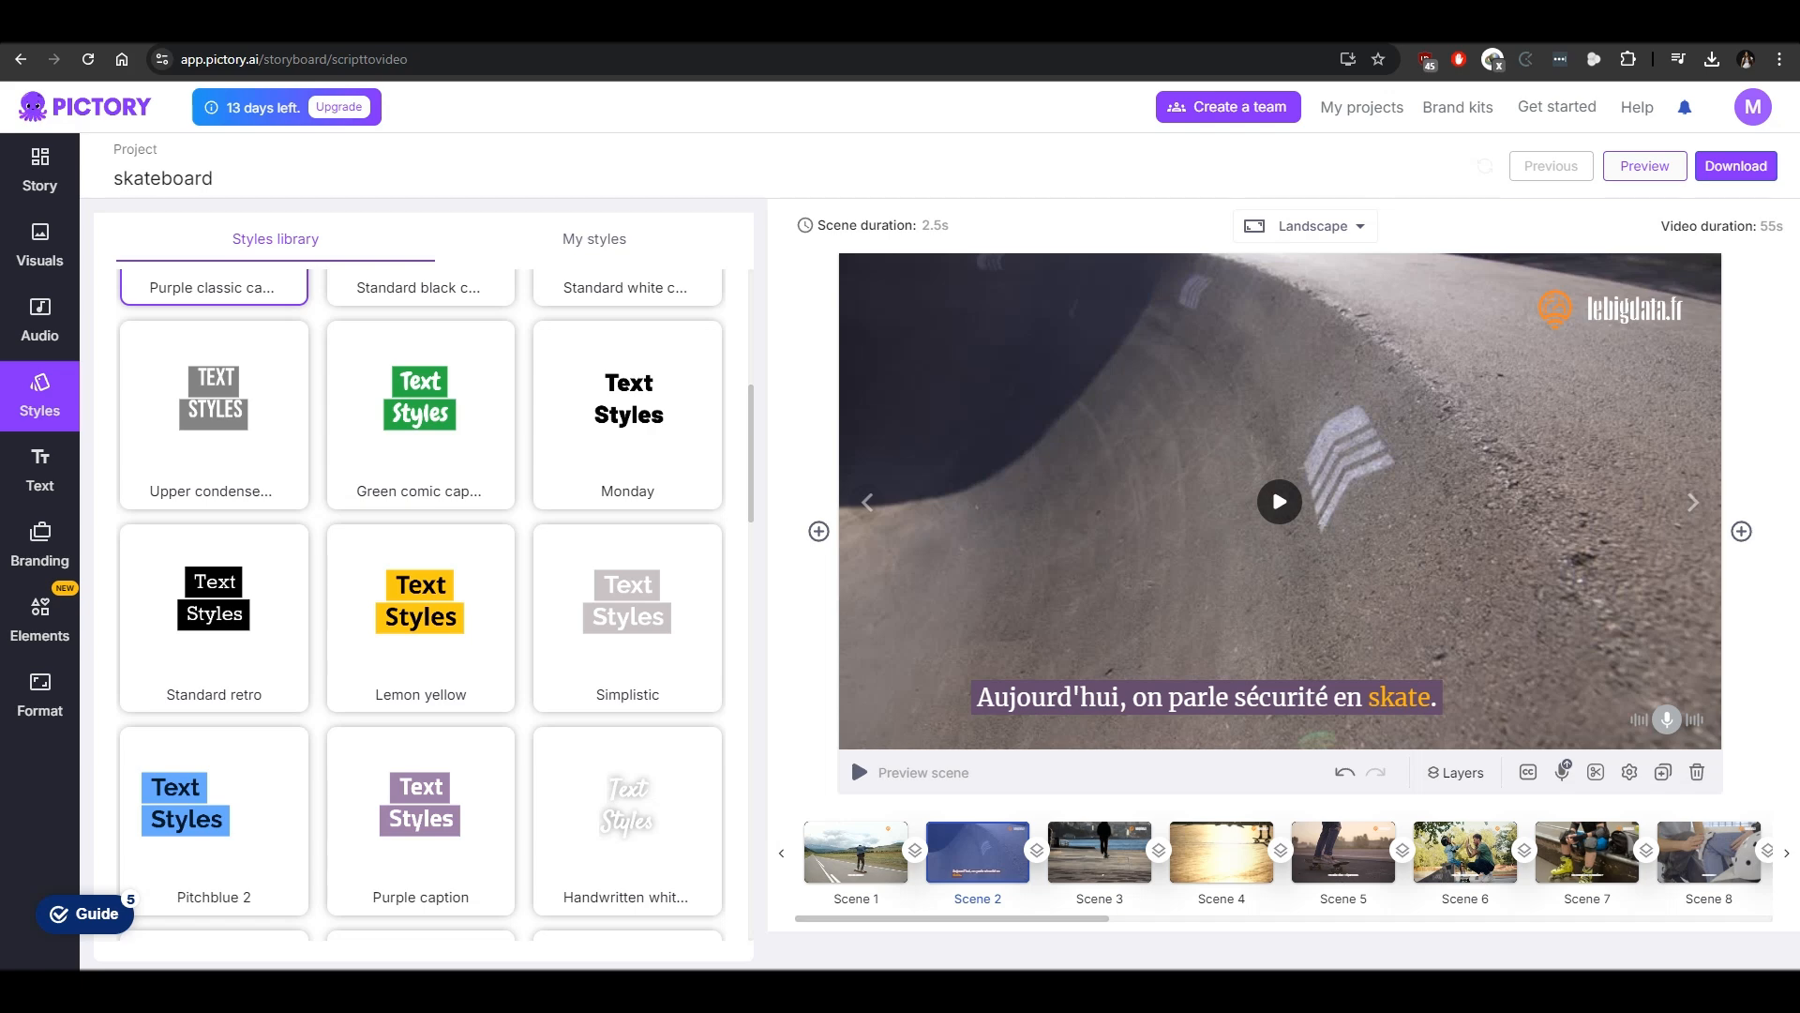
- Create the brand Lebigdata with the logo LeBigData texteblanc.png, and copy the logo from scene 2 to all scenes
left_click(39, 544)
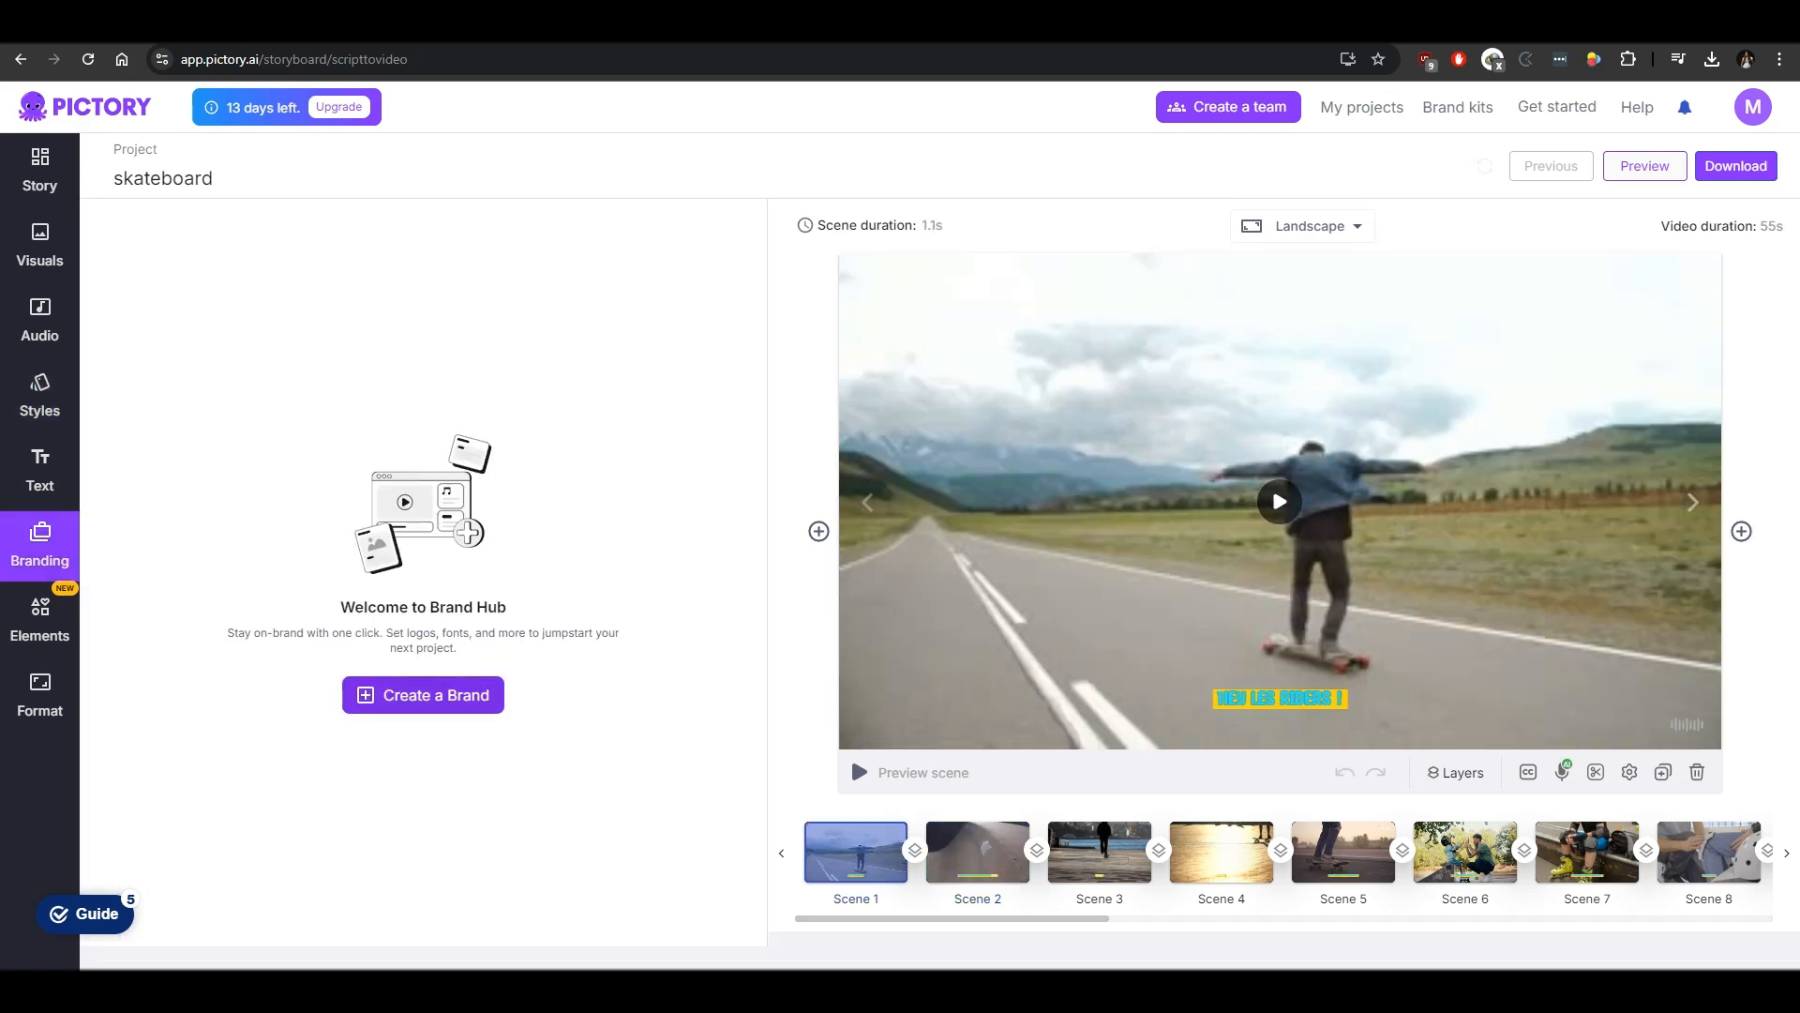
left_click(419, 696)
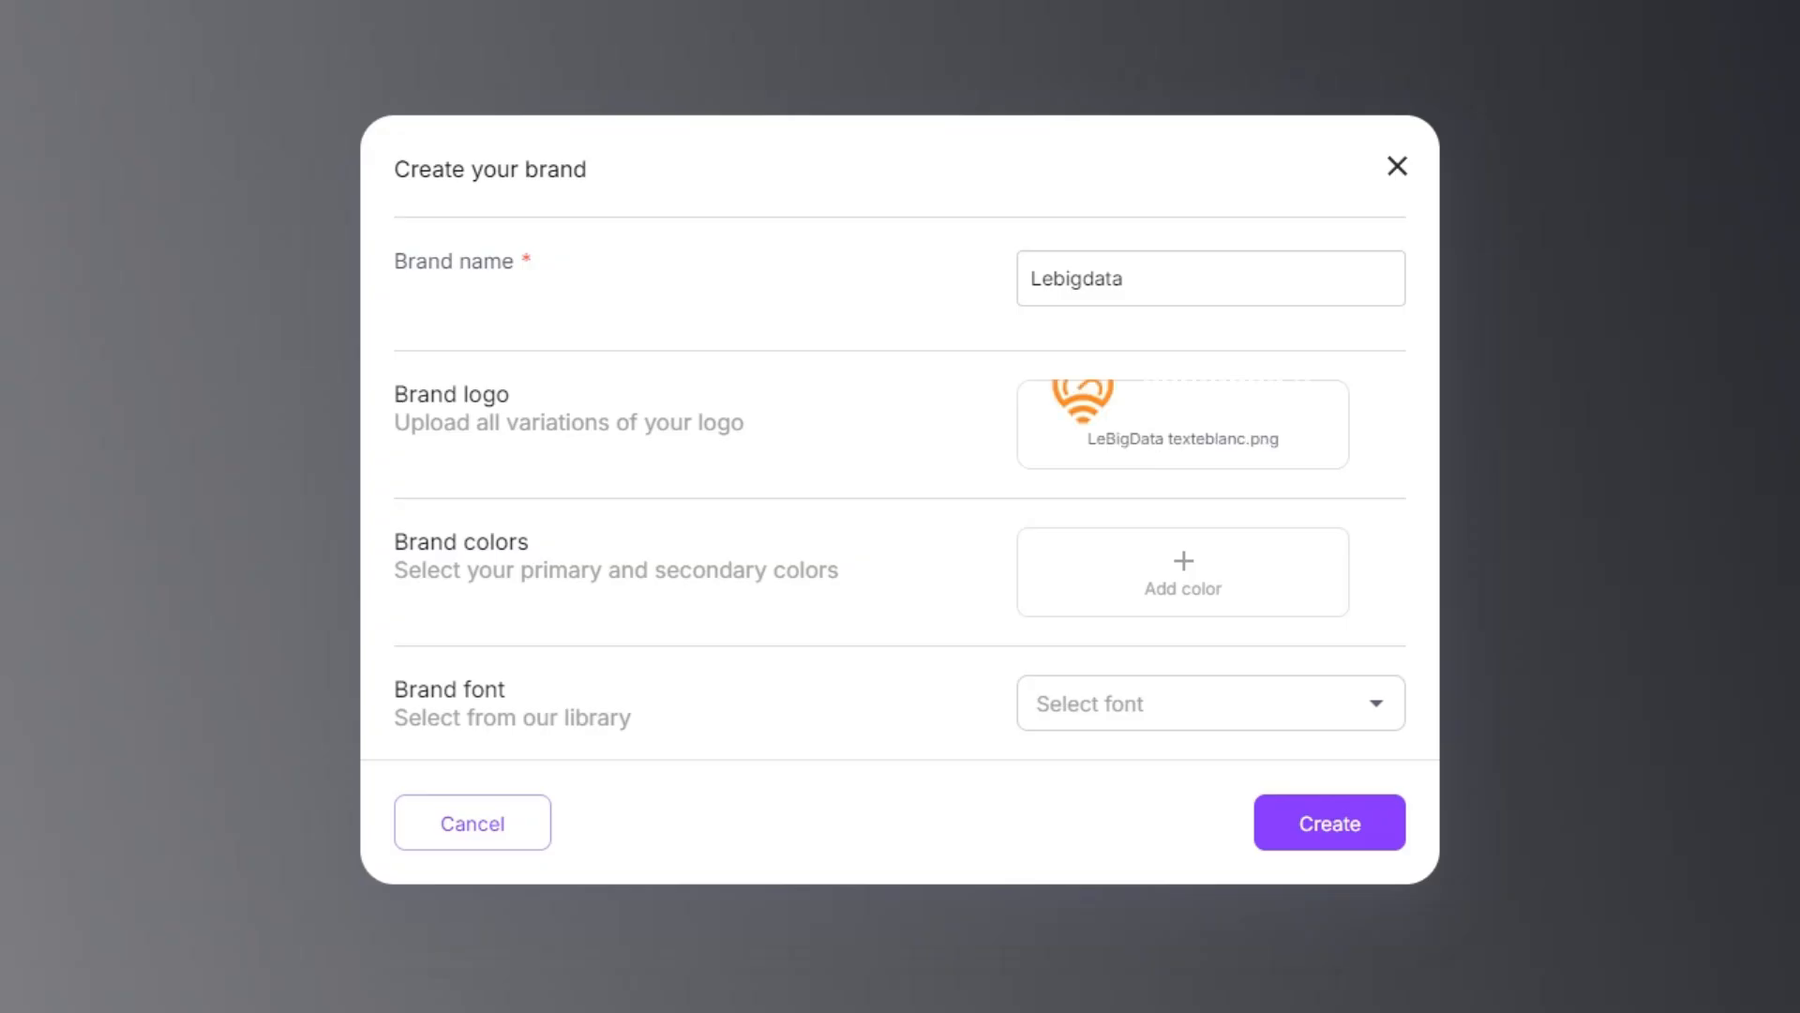
left_click(1330, 822)
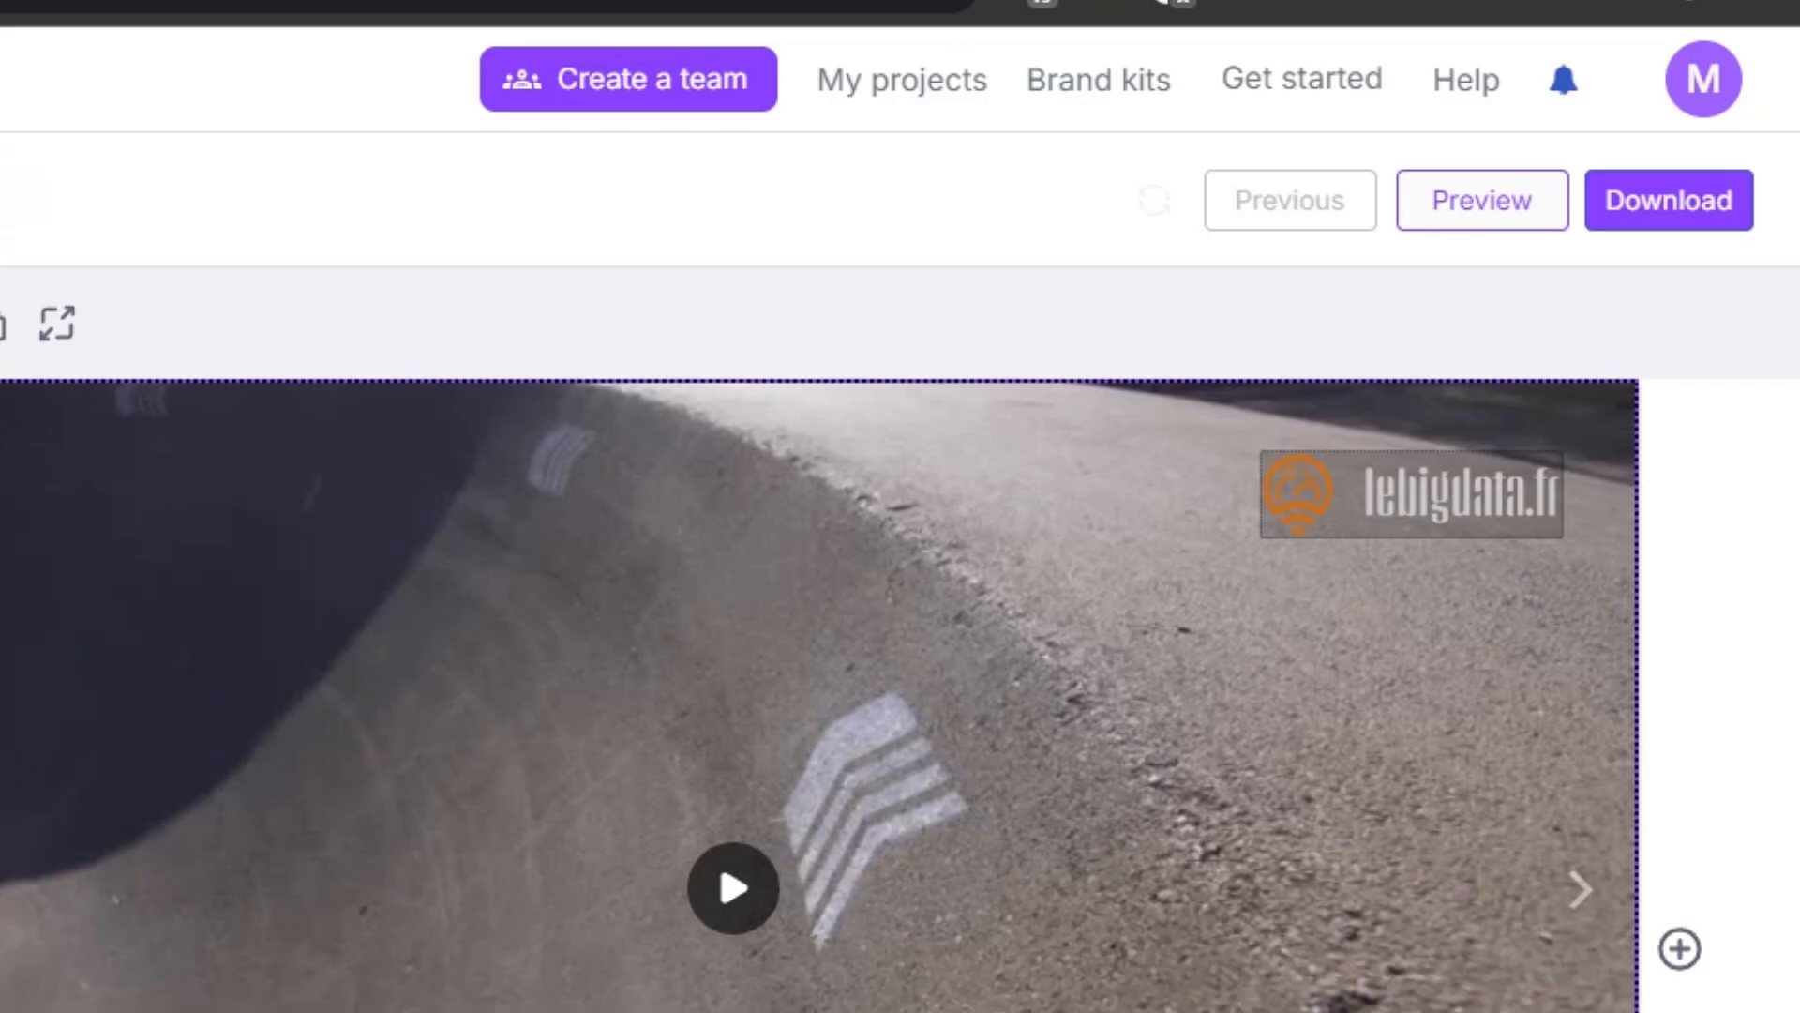
left_click(1609, 291)
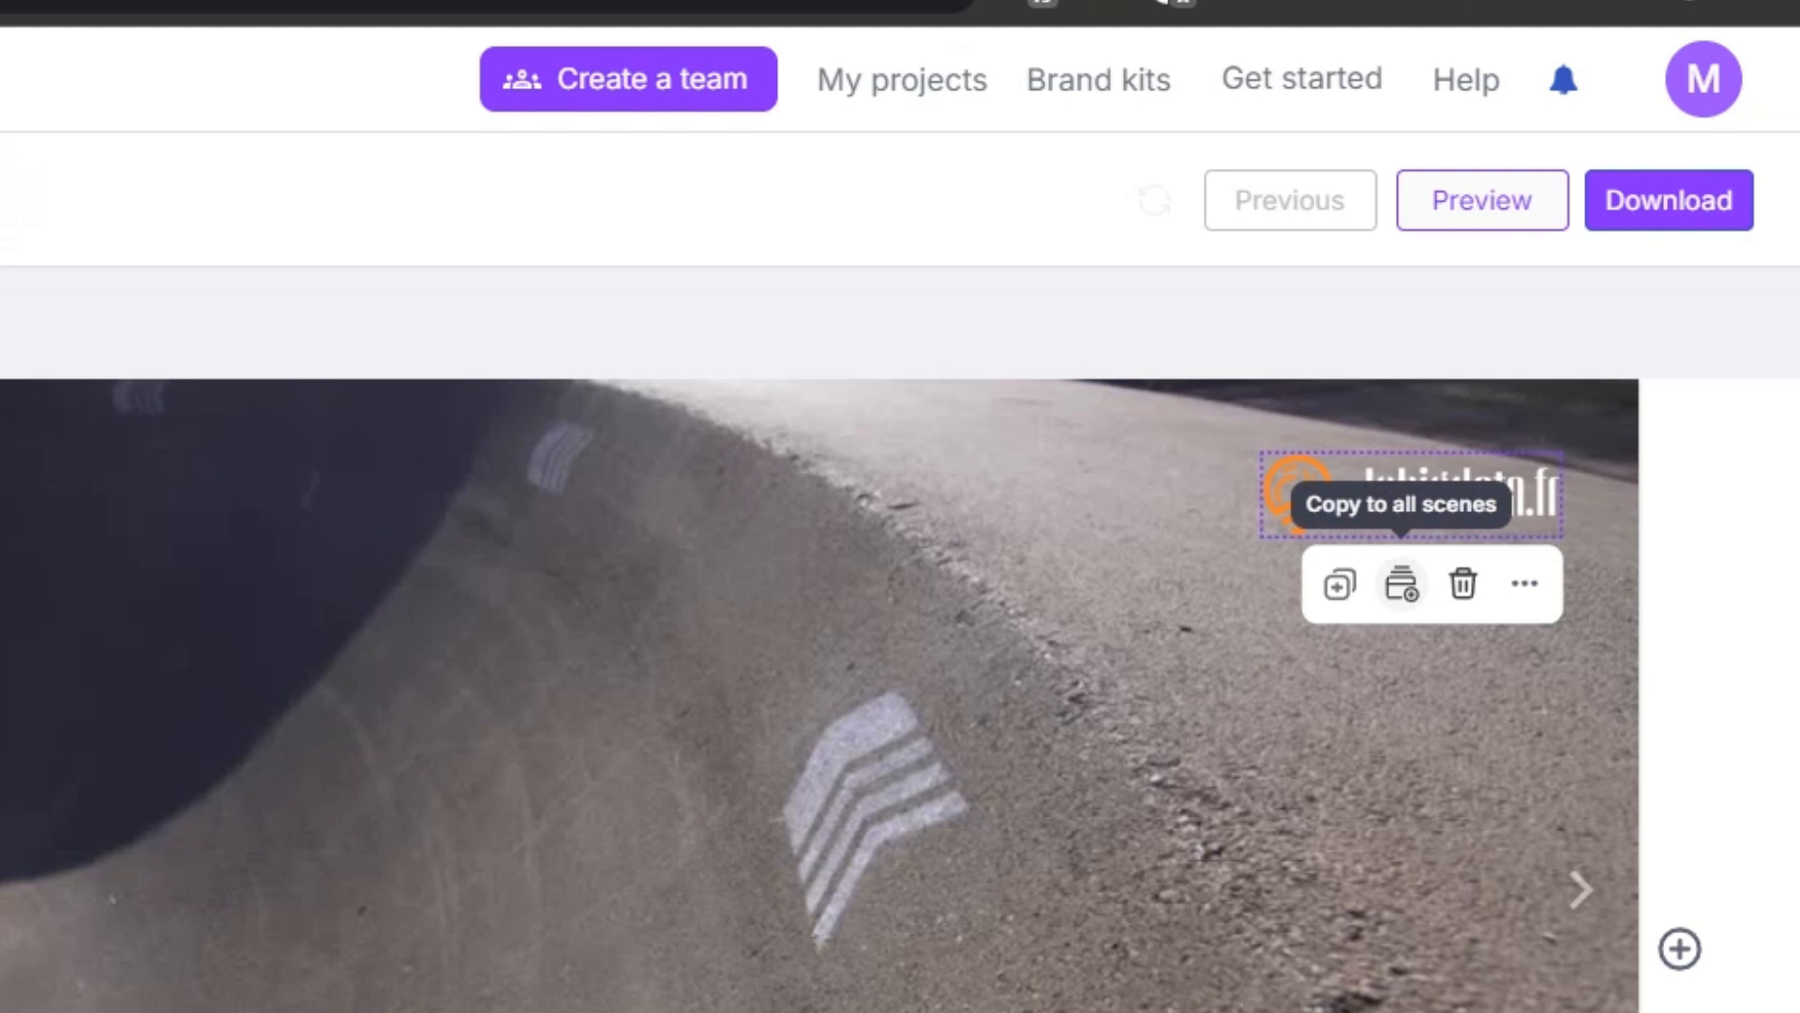
left_click(1400, 583)
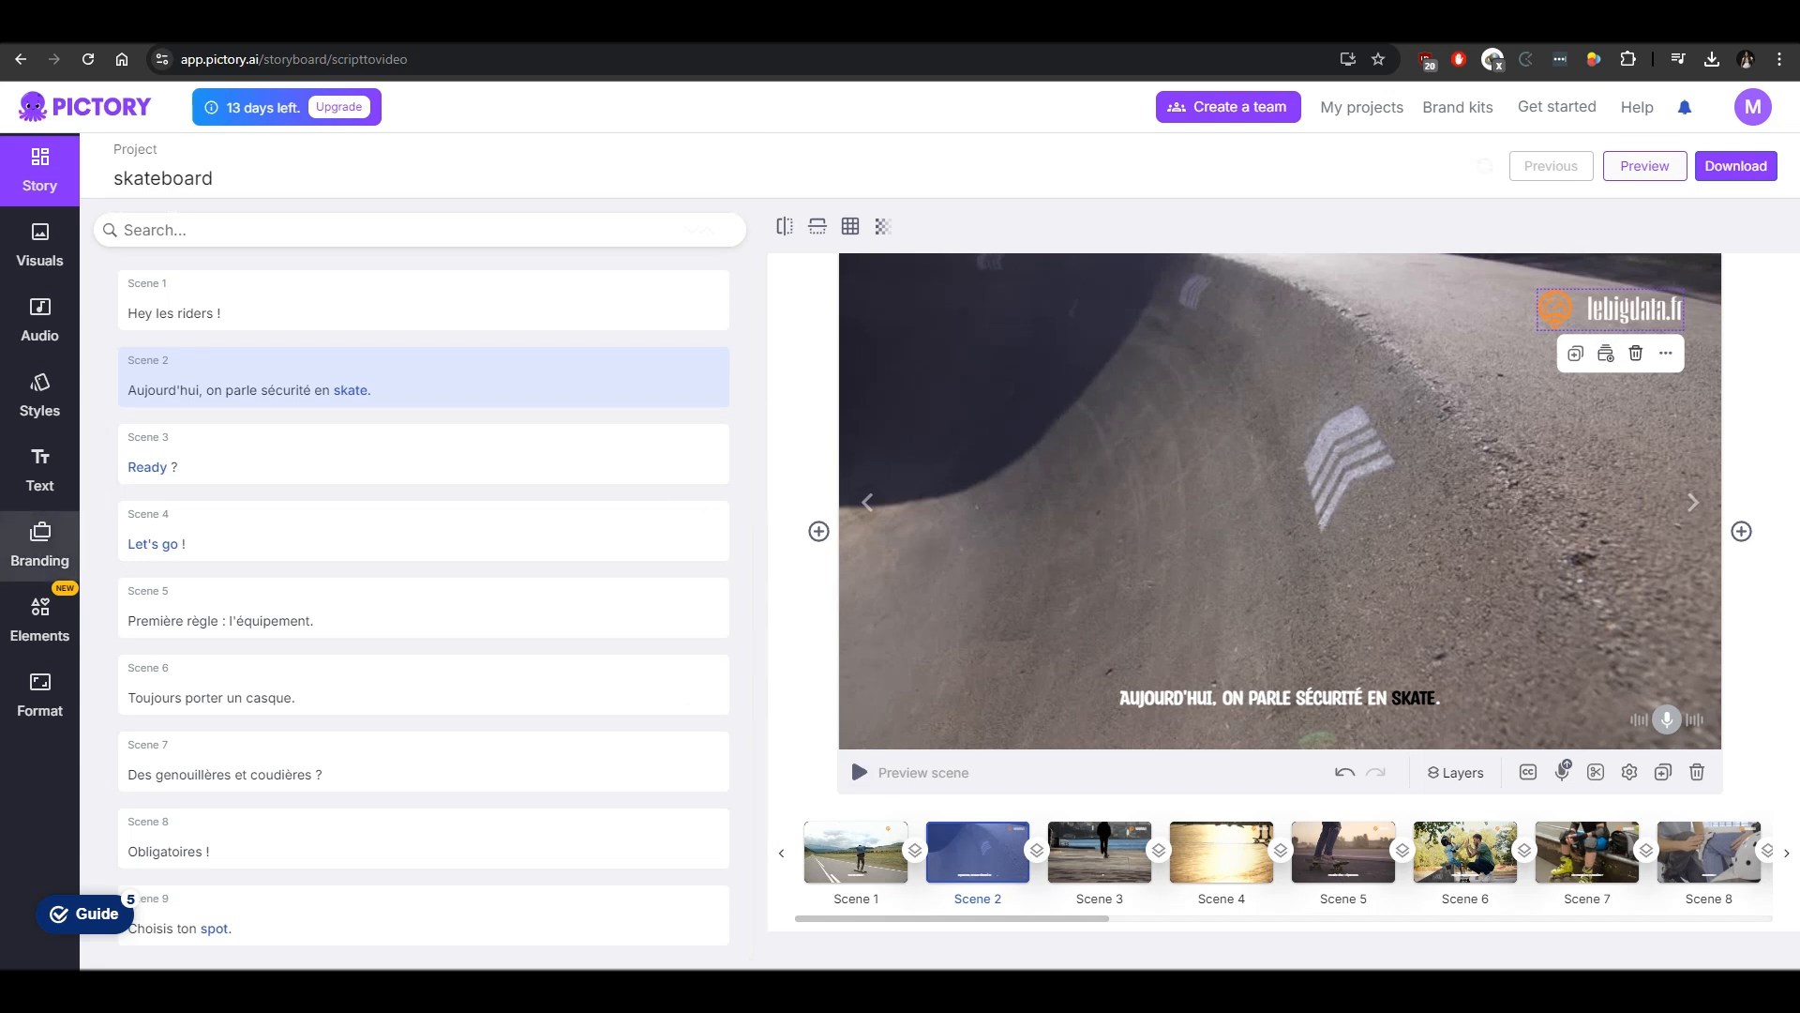
- Try adding a decor heading text box to scene 2
left_click(39, 469)
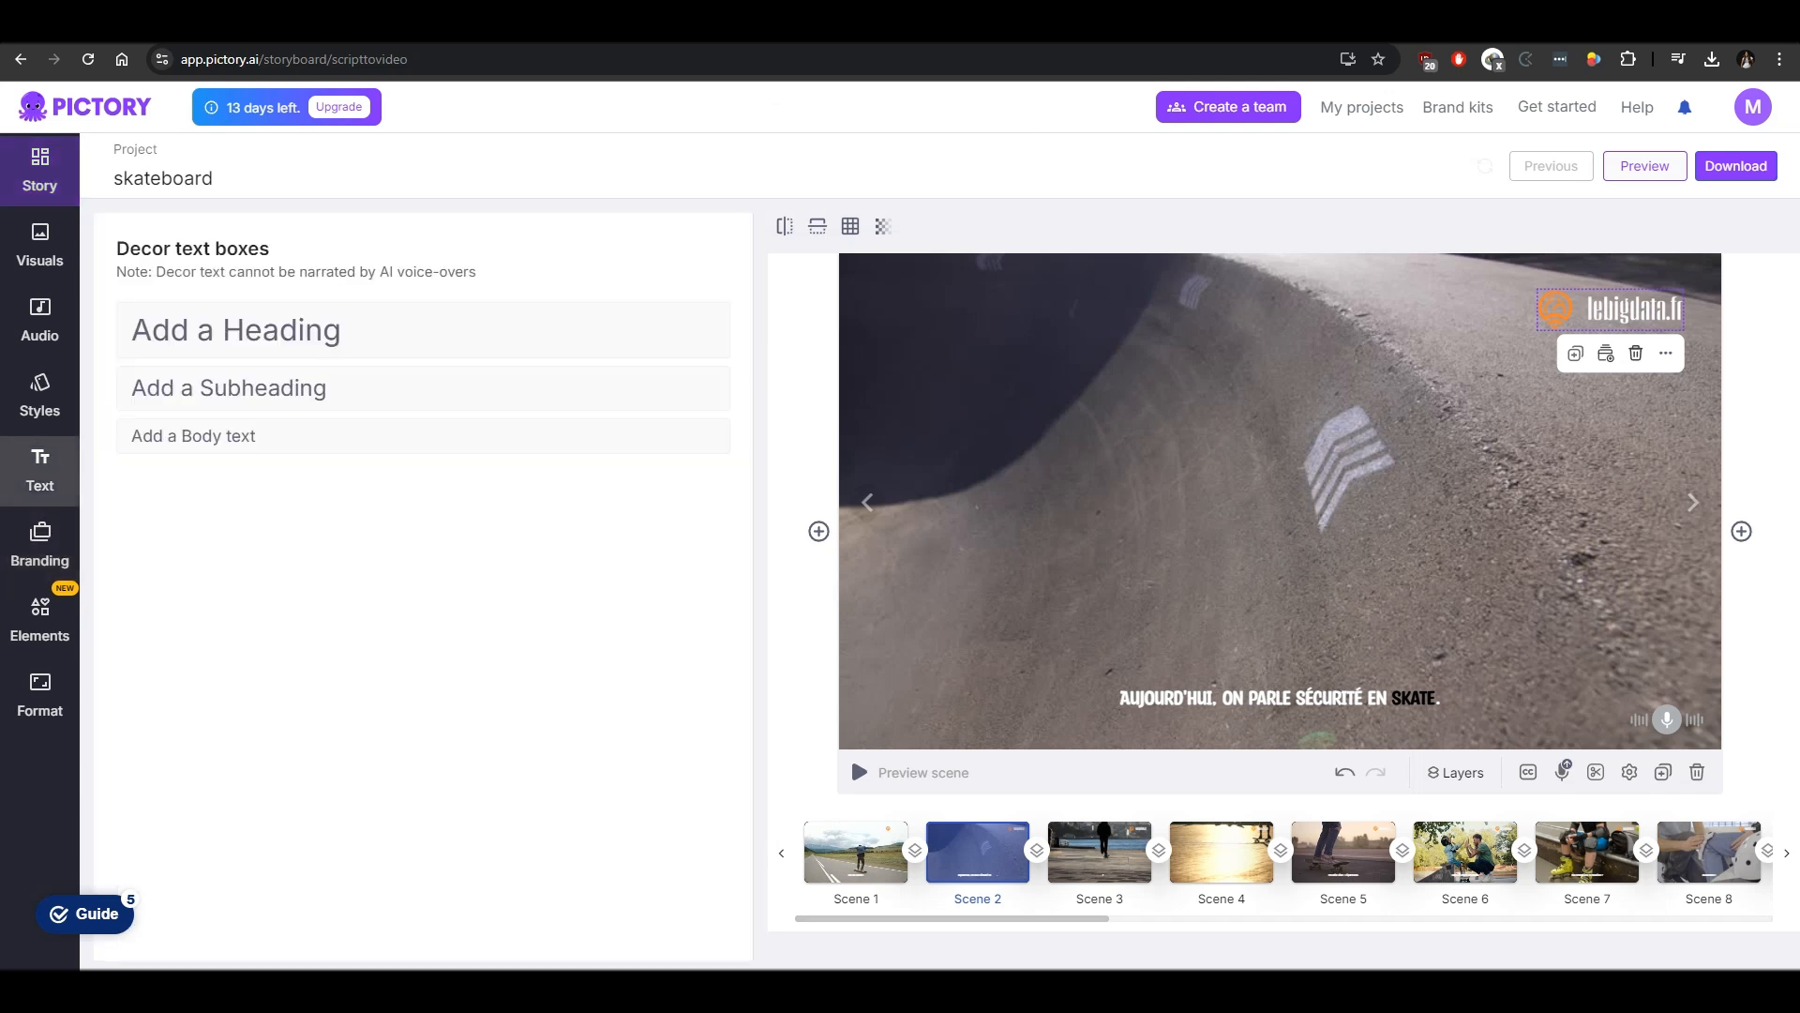
left_click(375, 331)
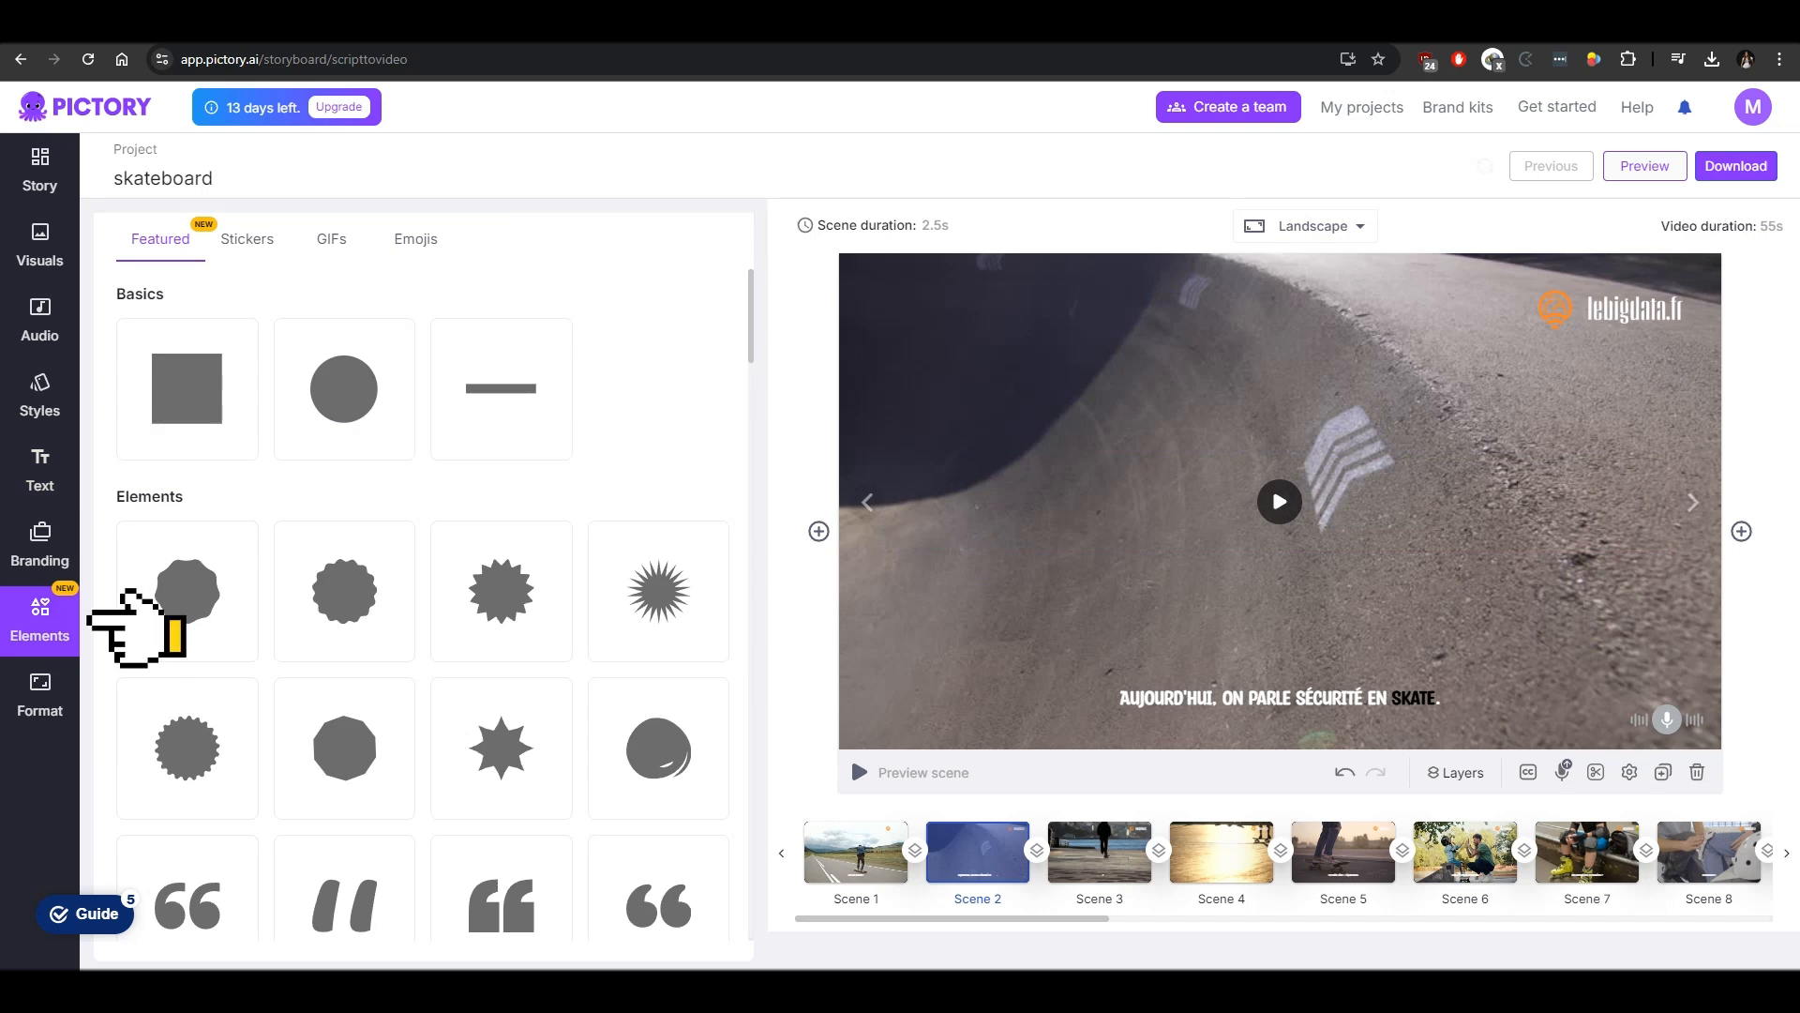
- Search the GIFs for "skate", add the cartoon skateboarder GIF to scene 2 and place it at the lower left above the caption
left_click(248, 239)
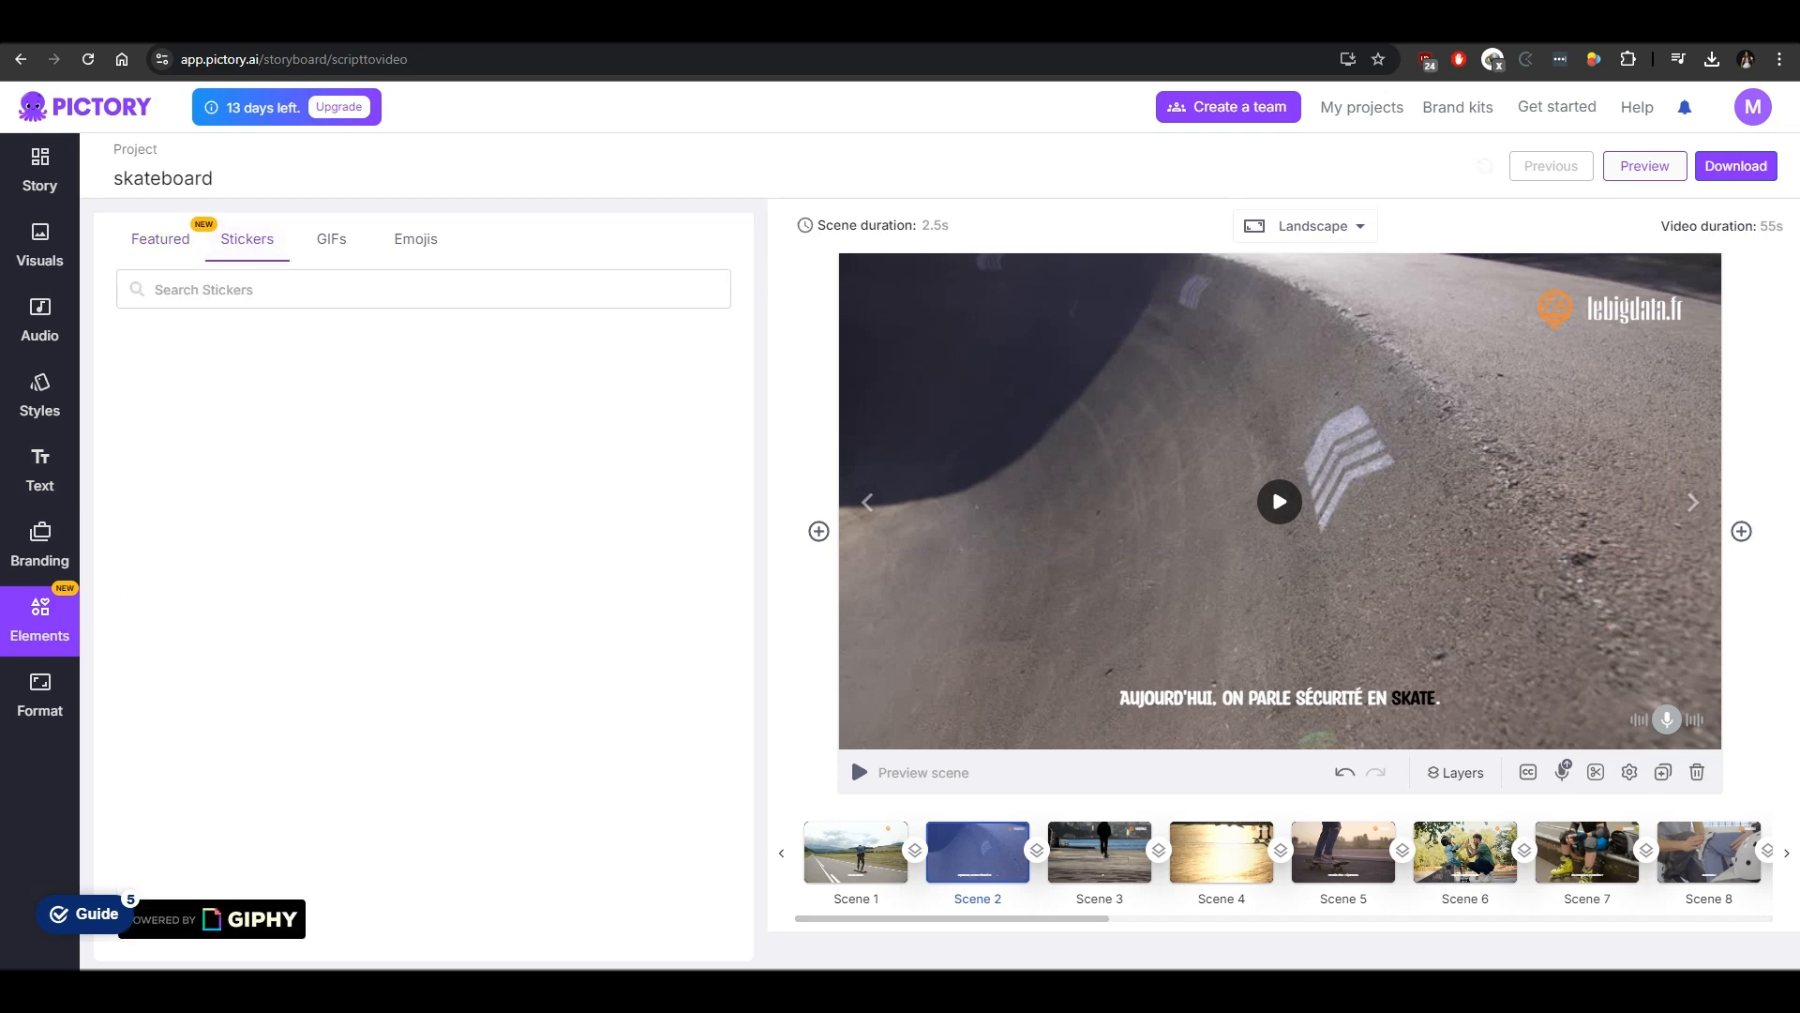
left_click(331, 239)
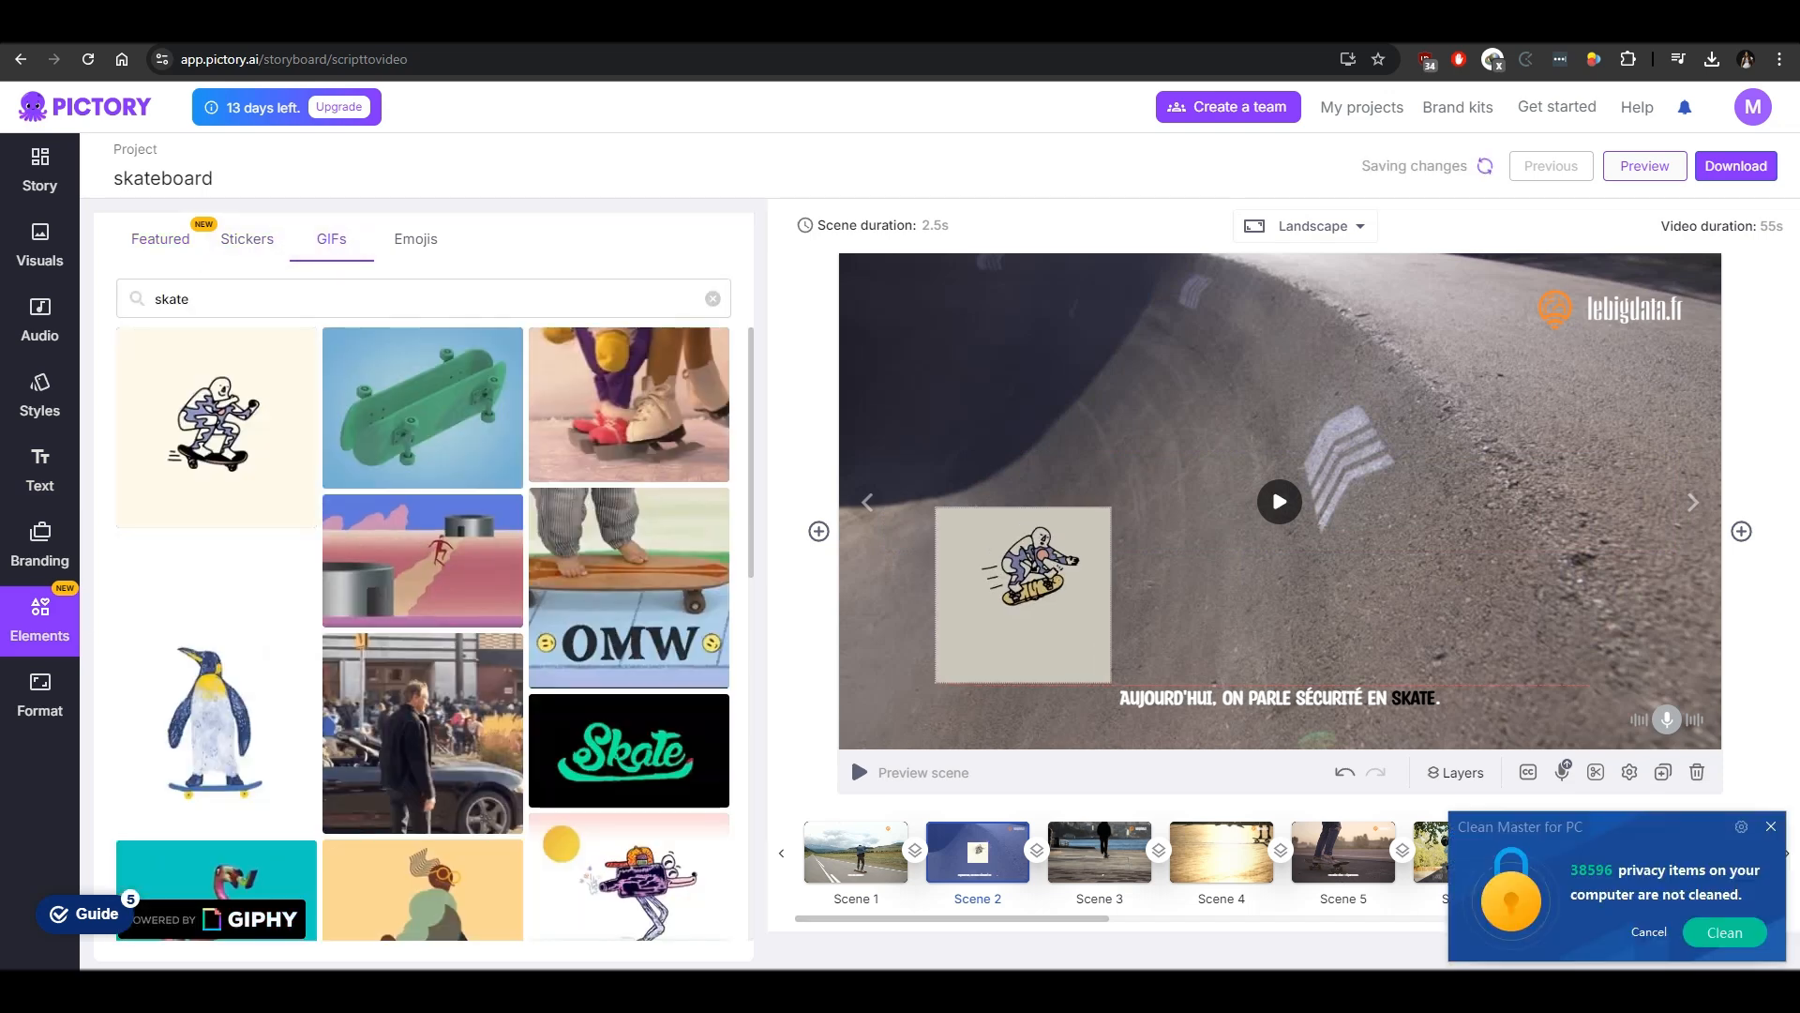
left_click_drag(1023, 595, 986, 598)
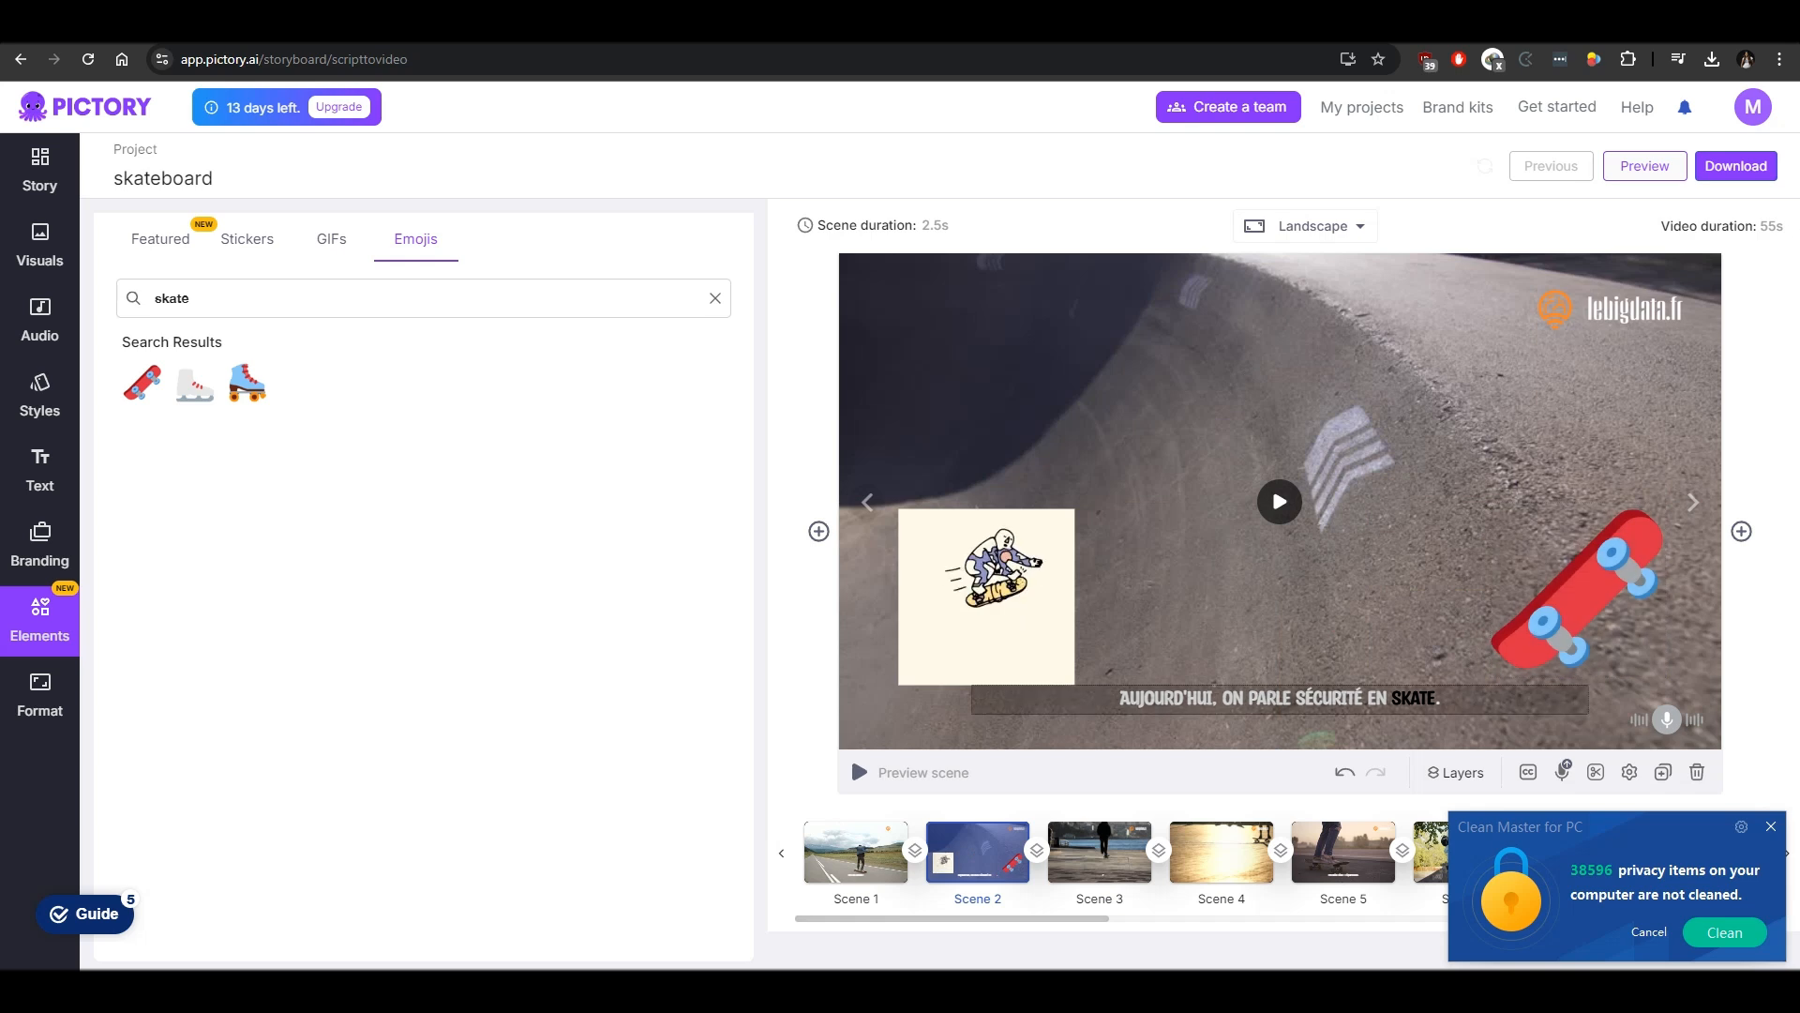